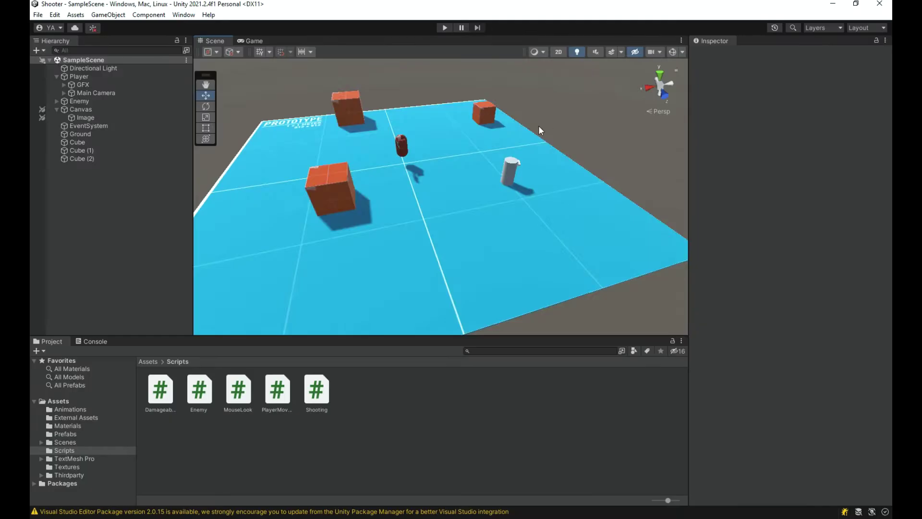
Orbit and fly around the level in the Scene view, toggling the grid and gizmos.
mouse_move(538, 125)
alt+mouse_down()
mouse_move(468, 168)
mouse_move(601, 196)
alt+mouse_up()
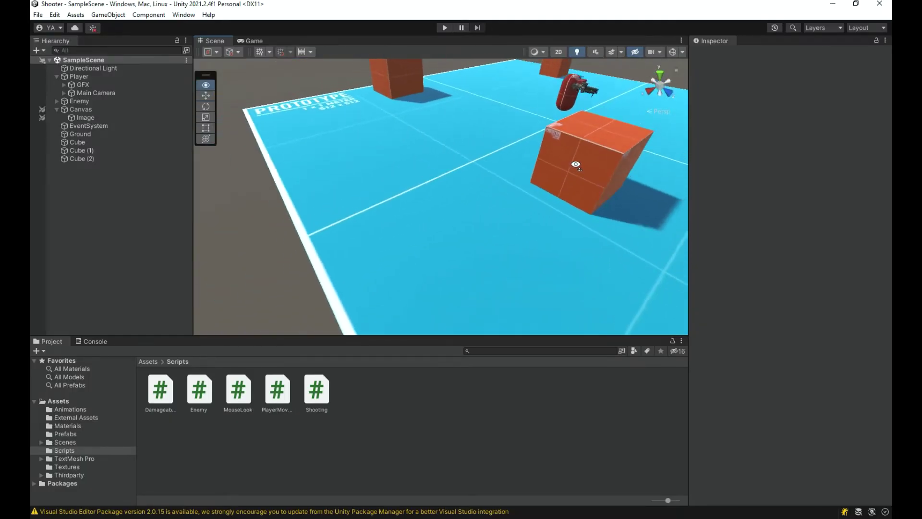
scroll(601, 196, down, 5)
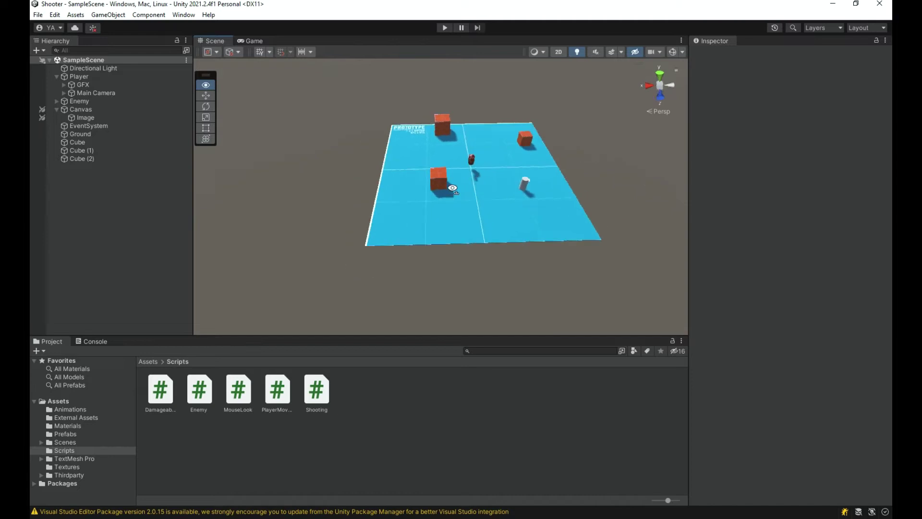
mouse_move(601, 196)
alt+mouse_down()
mouse_move(371, 160)
mouse_move(356, 199)
mouse_move(587, 89)
mouse_move(574, 87)
alt+mouse_up()
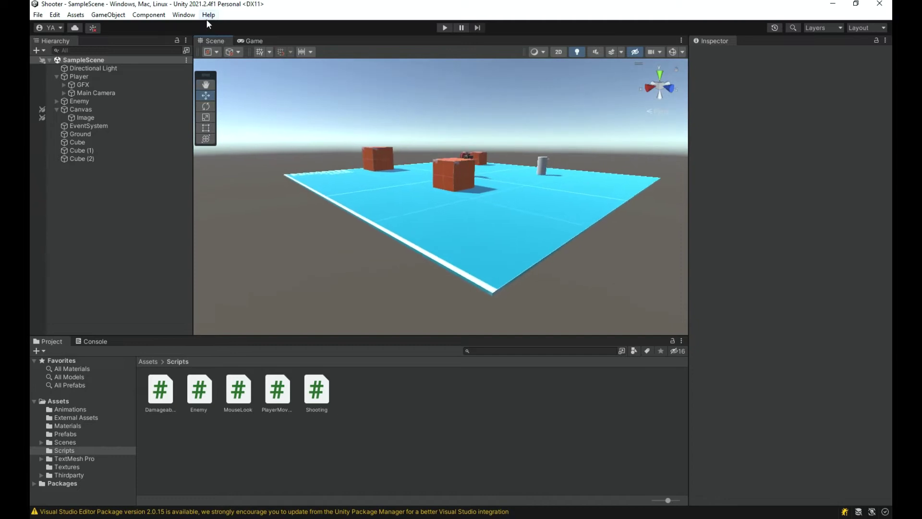
click(261, 52)
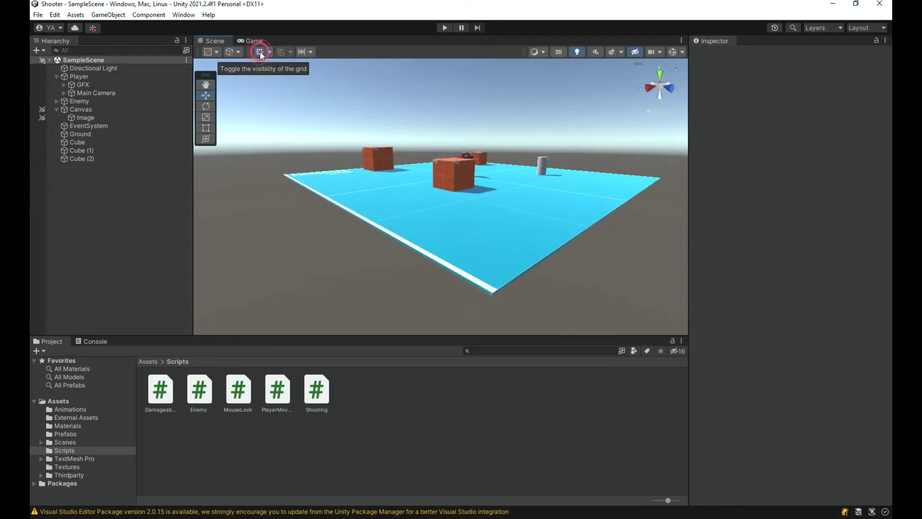
click(261, 51)
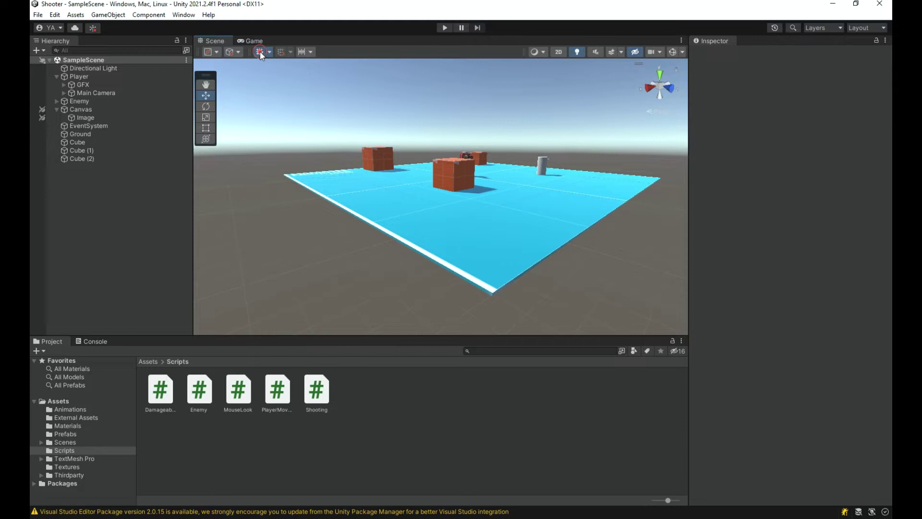
right_drag(375, 161, 440, 161)
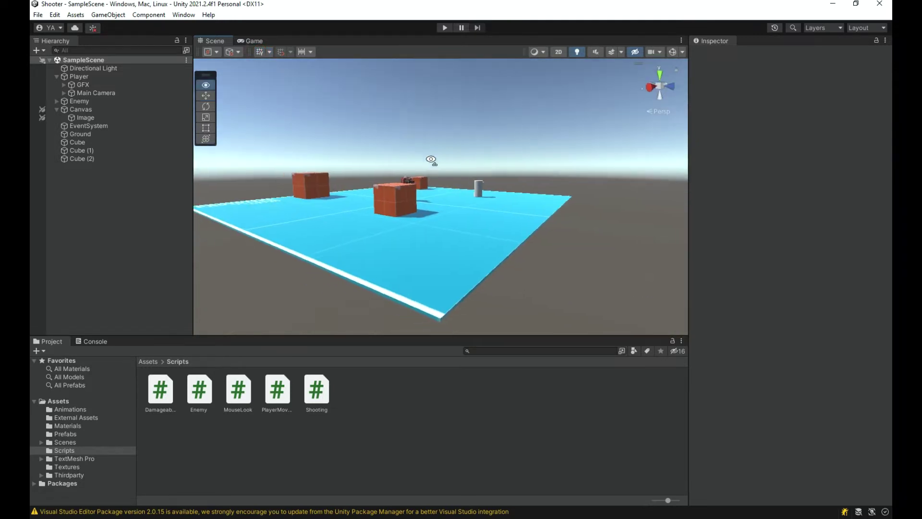
click(674, 52)
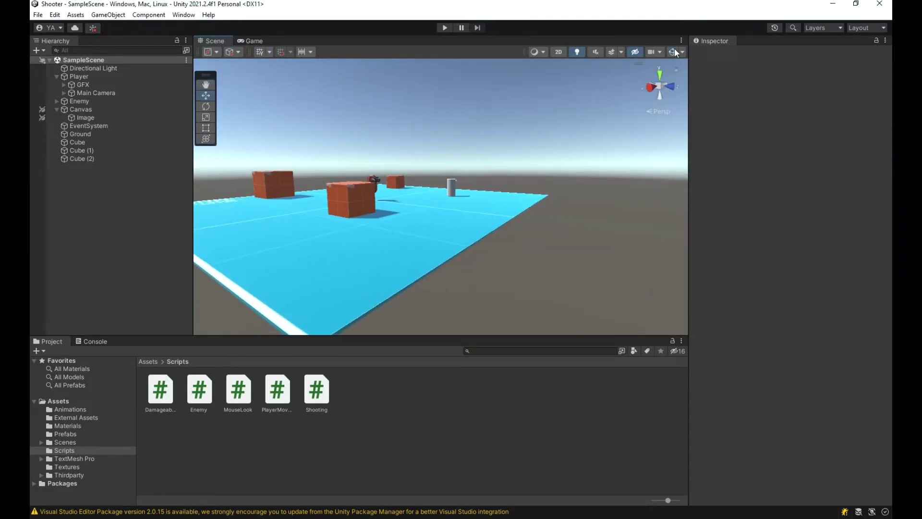
right_drag(619, 181, 296, 154)
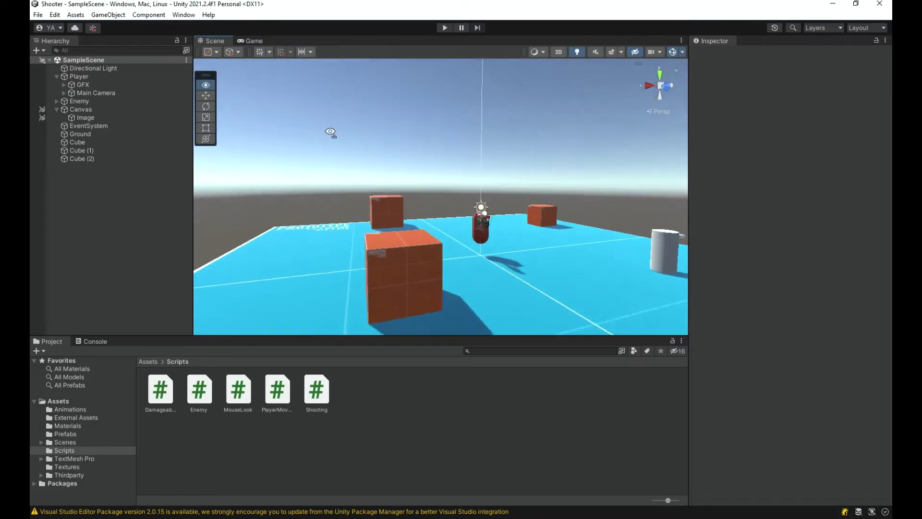
right_drag(296, 154, 307, 159)
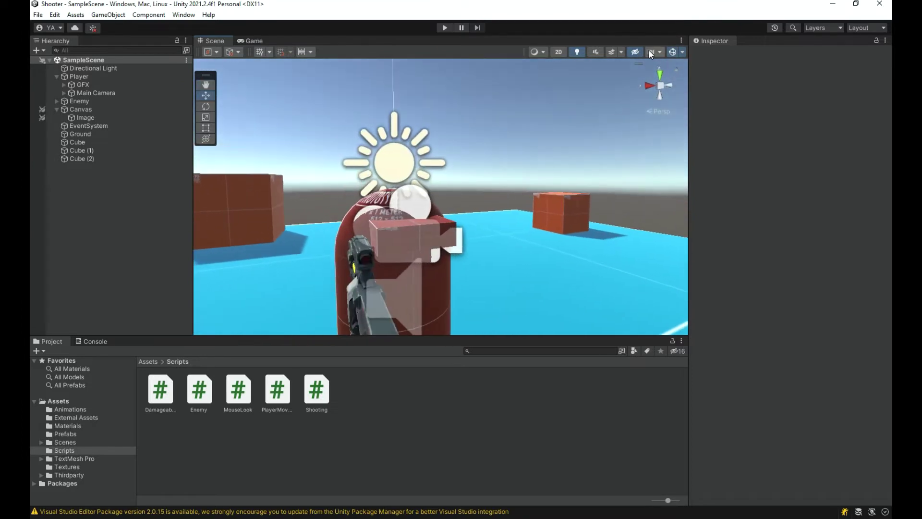
click(674, 52)
mouse_move(480, 216)
right_down()
mouse_move(335, 364)
mouse_move(122, 310)
mouse_move(251, 356)
right_up()
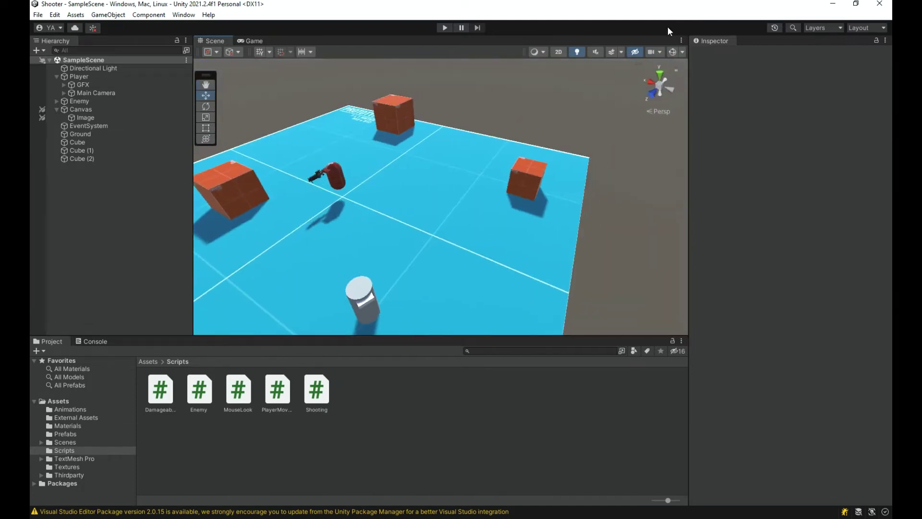
Set the scene camera field of view to 60 and frame the Ground plane.
click(655, 53)
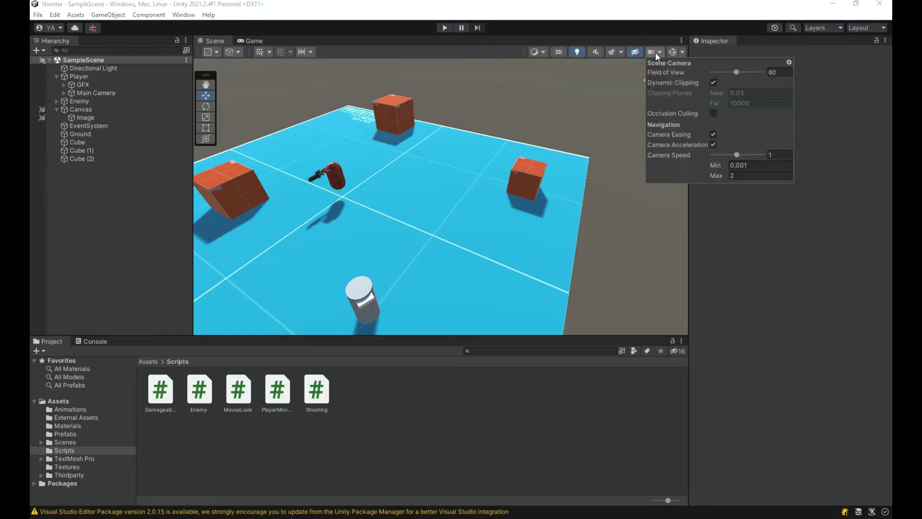
drag(735, 73, 693, 71)
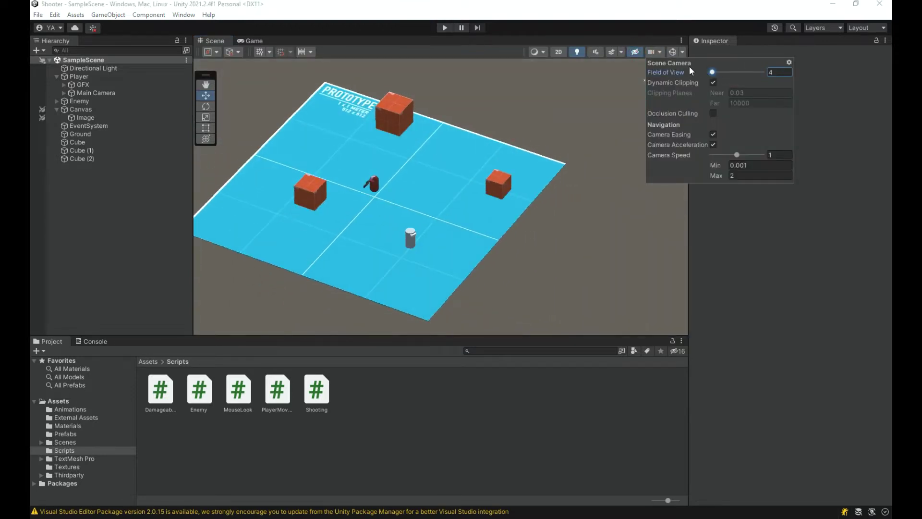
mouse_move(380, 107)
right_down()
mouse_move(731, 49)
mouse_move(666, 22)
right_up()
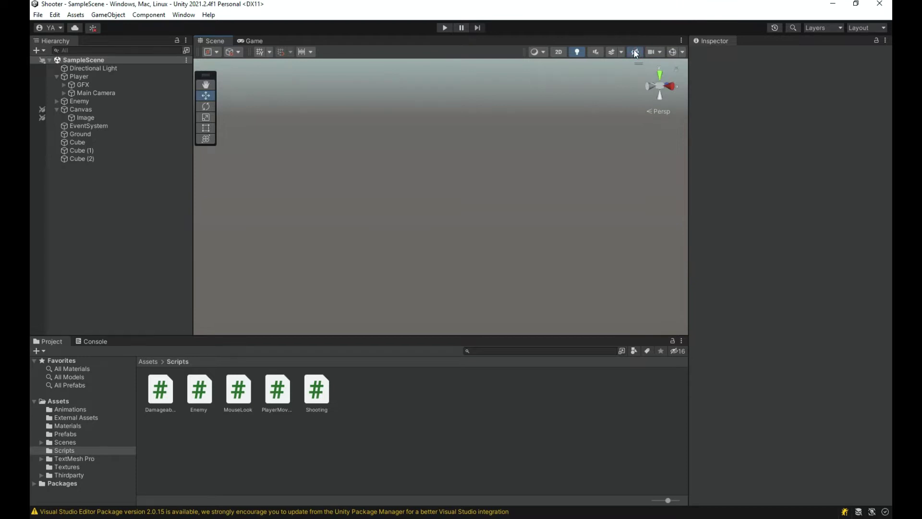
click(655, 51)
drag(720, 76, 726, 74)
click(778, 72)
text(60)
mouse_move(550, 128)
right_down()
mouse_move(383, 285)
mouse_move(313, 230)
right_up()
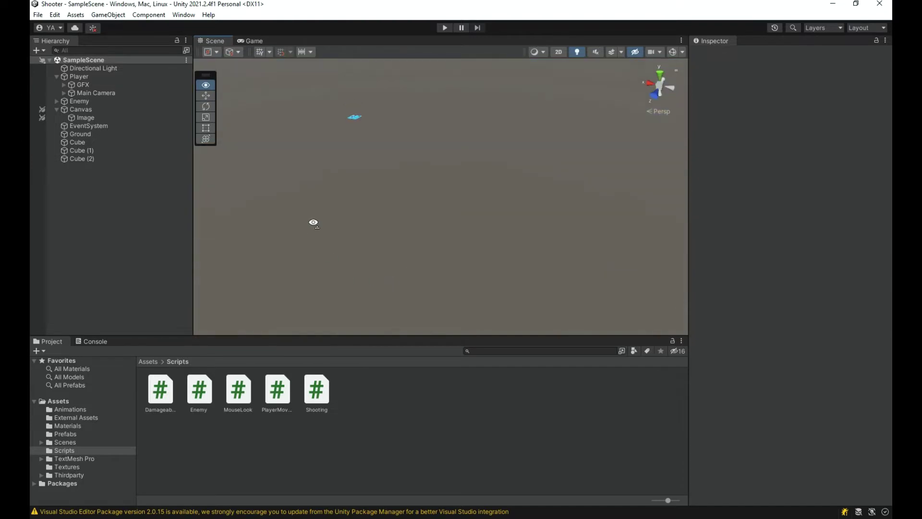
click(359, 124)
key(f)
click(563, 157)
mouse_move(563, 157)
right_down()
mouse_move(578, 212)
mouse_move(660, 172)
mouse_move(500, 155)
mouse_move(362, 128)
mouse_move(305, 185)
mouse_move(312, 83)
mouse_move(342, 136)
right_up()
Add a UI Canvas named DeathScreen to the Hierarchy and save the scene.
right_click(88, 219)
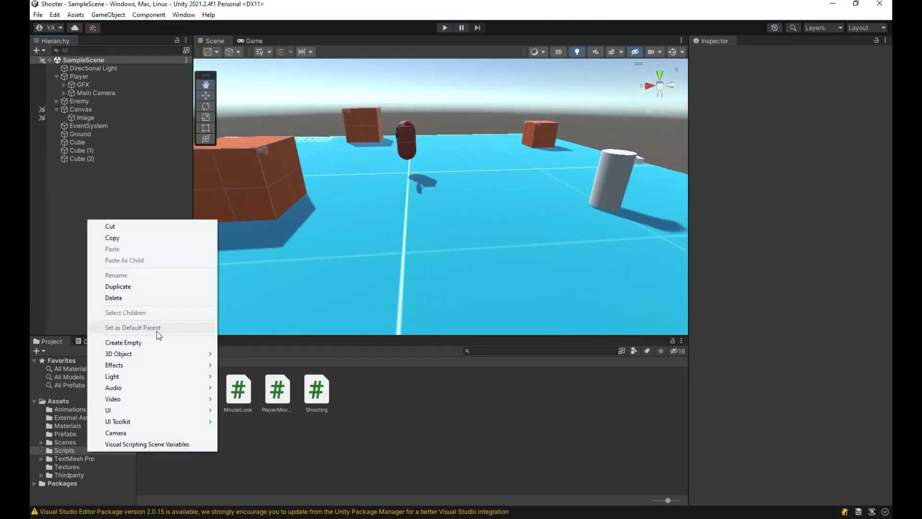
mouse_move(206, 400)
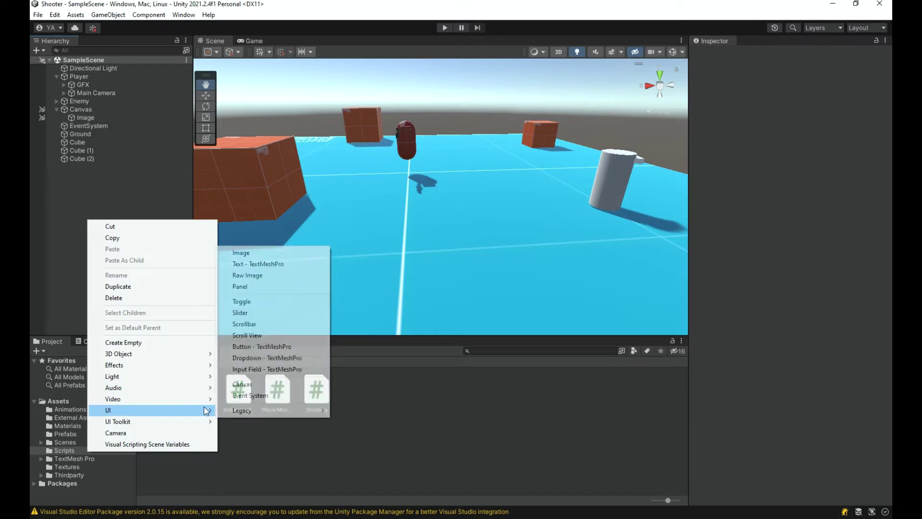
click(254, 385)
text(DeathScr)
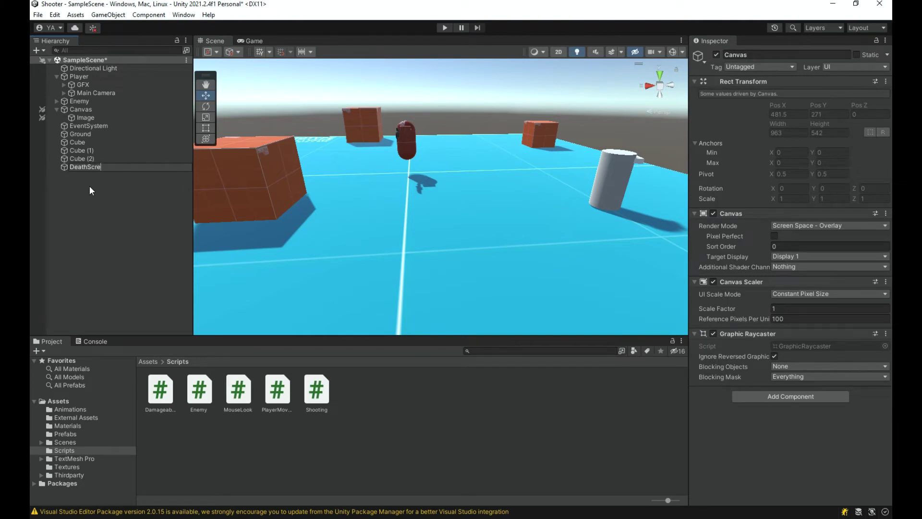
text(en)
key(Return)
key(ctrl+s)
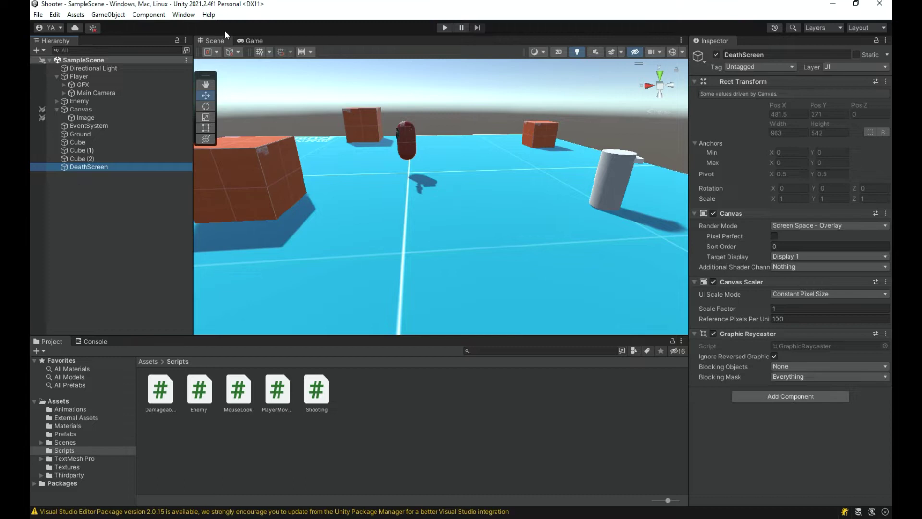
click(246, 41)
Add a UI Image named Background inside DeathScreen.
right_click(71, 166)
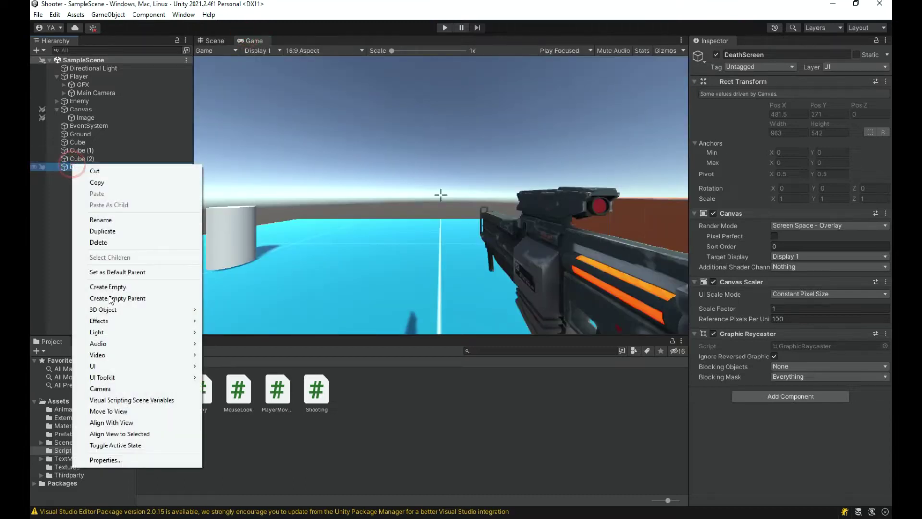
mouse_move(185, 366)
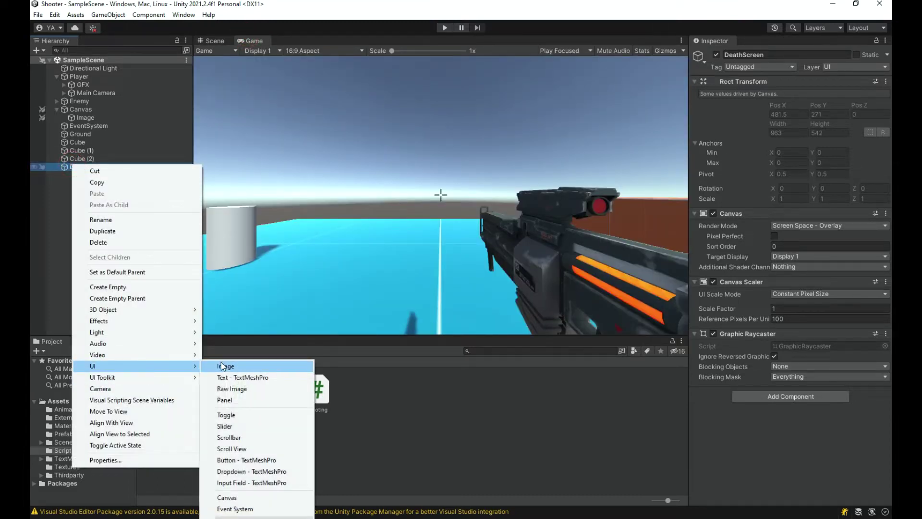
click(221, 366)
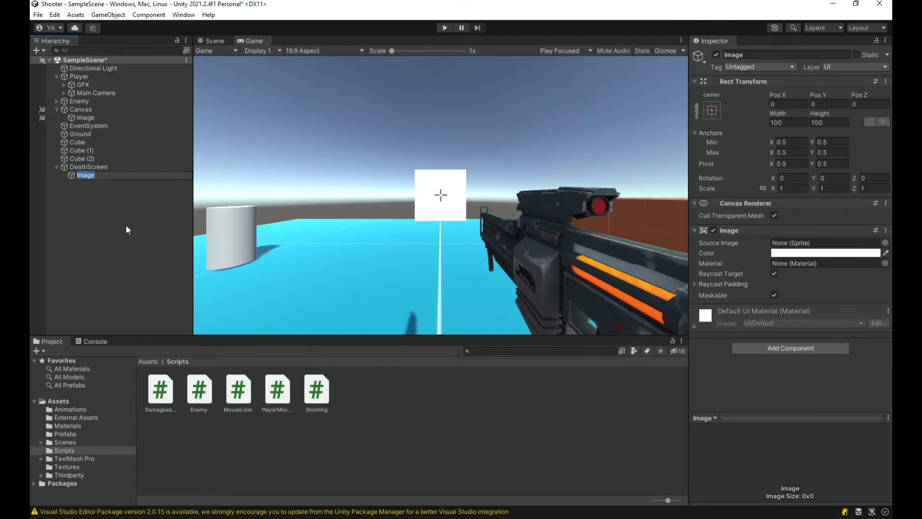
text(Bakc)
key(BackSpace)
key(BackSpace)
text(ckground)
key(Return)
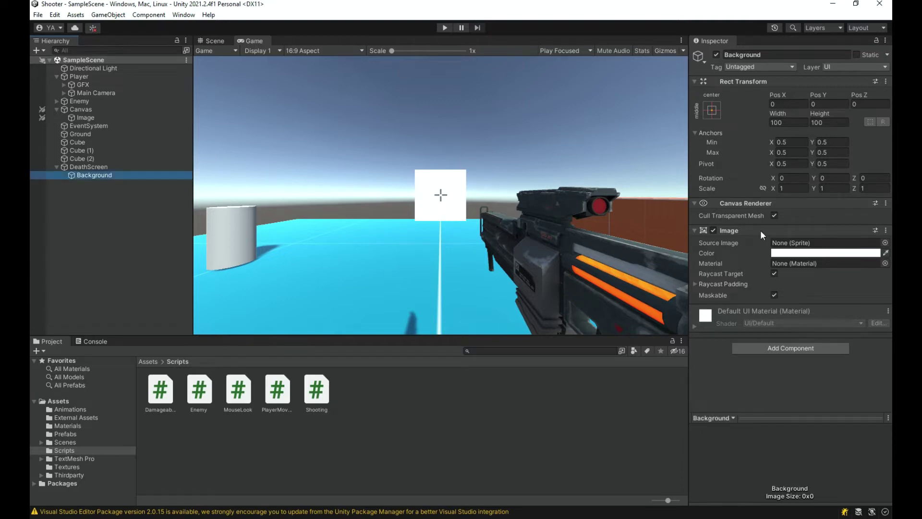
Tint the Background black and apply the stretch-stretch anchor preset to fill the screen.
click(826, 253)
drag(836, 438, 642, 420)
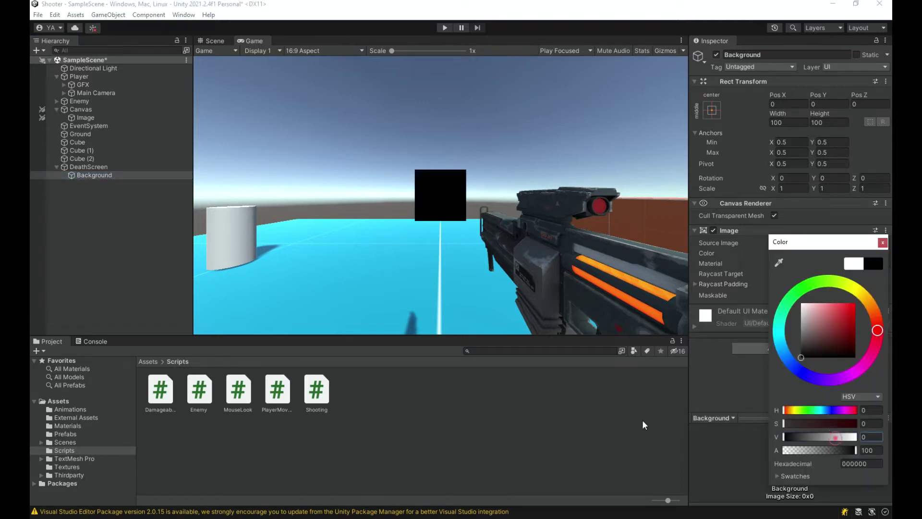
key(Tab)
text(8)
key(BackSpace)
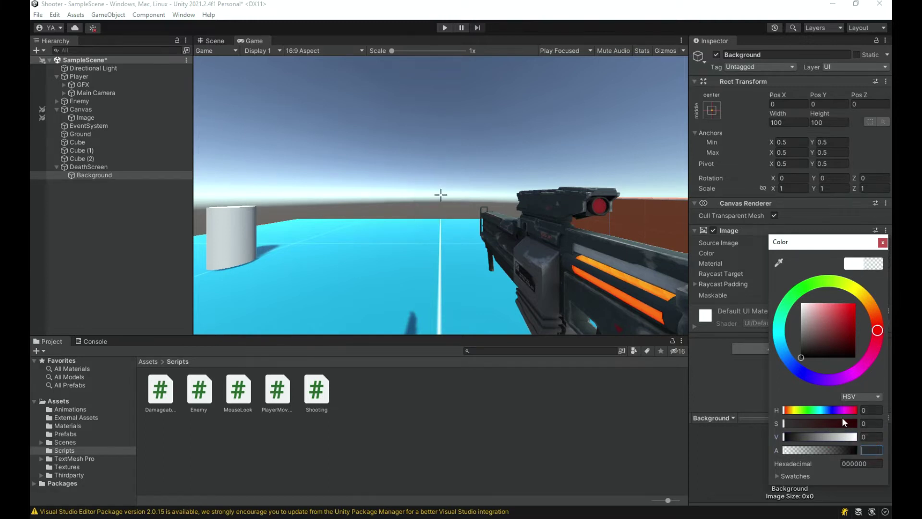
text(70)
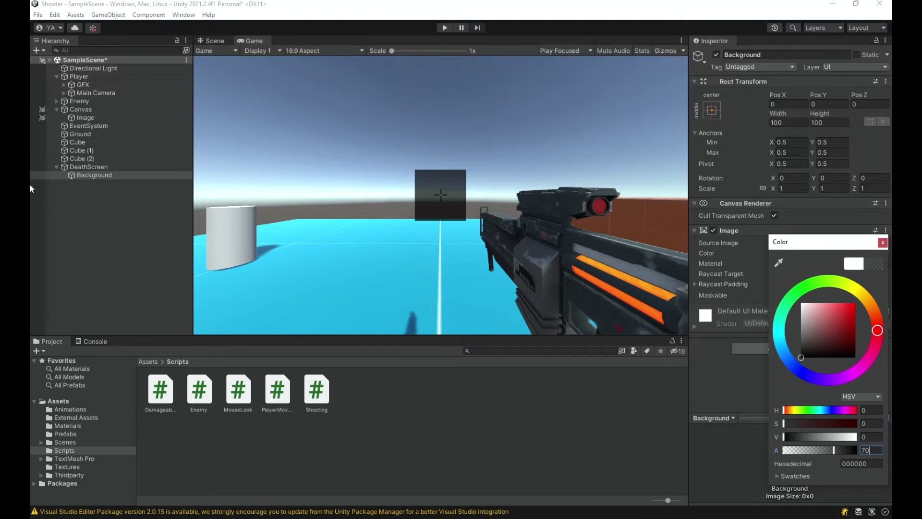
click(720, 110)
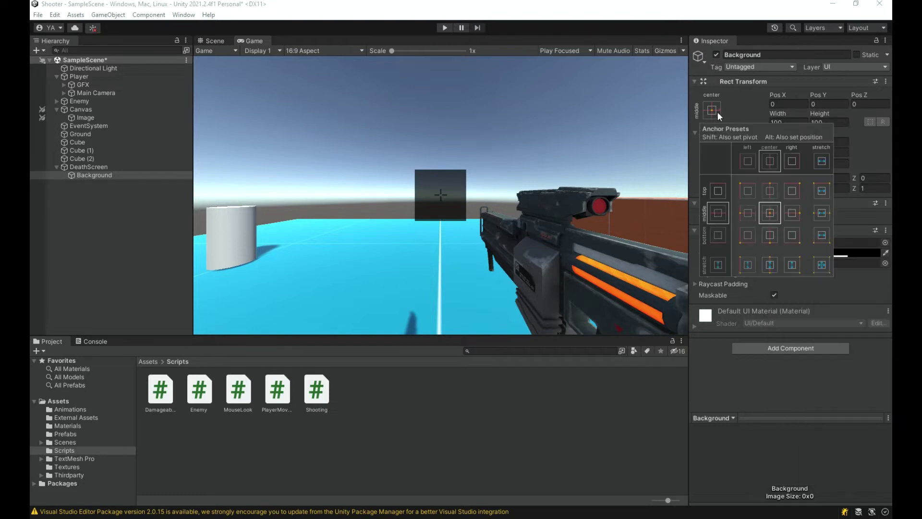
alt+click(825, 266)
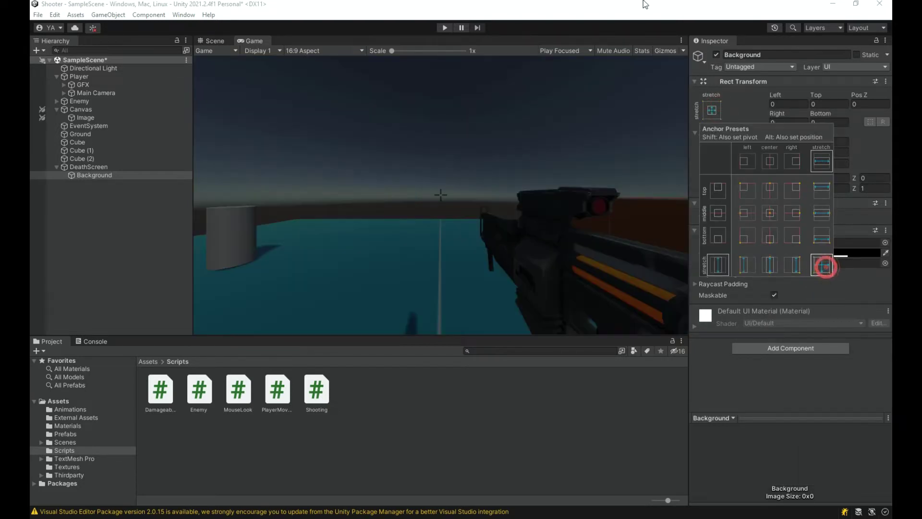
click(832, 394)
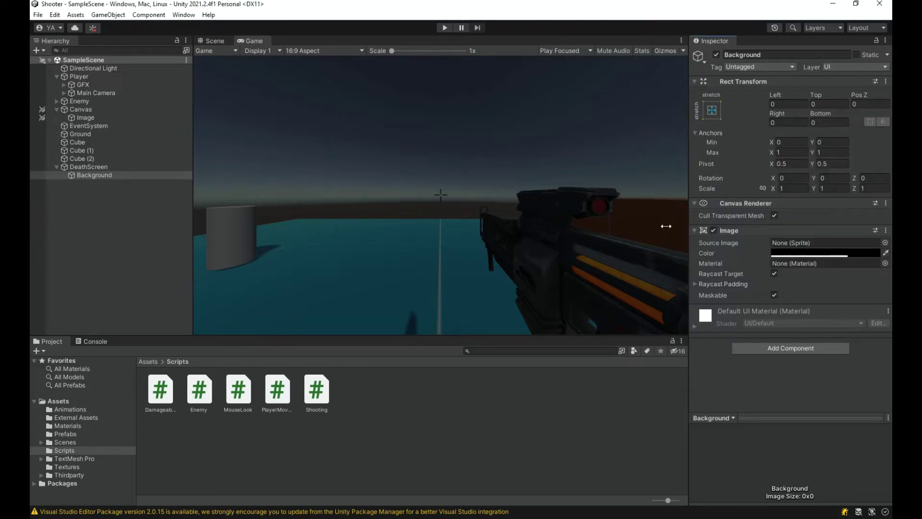
Set the Background colour's alpha to 80 and save the scene.
click(836, 253)
click(869, 451)
text(80)
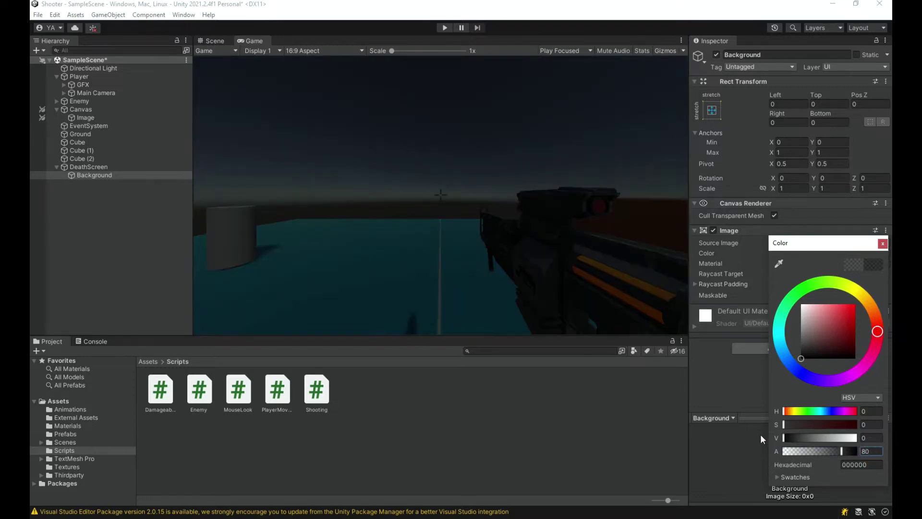
text(756)
key(Return)
click(883, 244)
key(ctrl+s)
Add a UI Button inside DeathScreen and name it RestartButton.
click(92, 162)
right_click(94, 165)
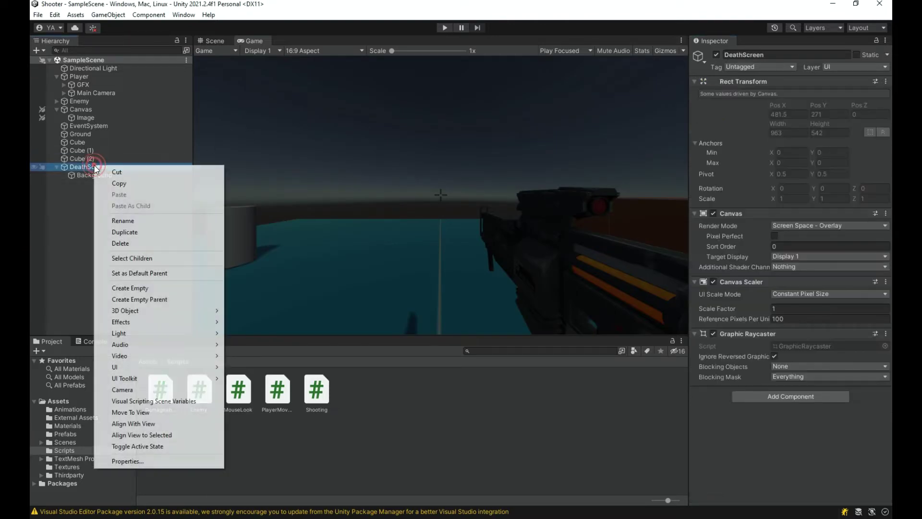
mouse_move(186, 370)
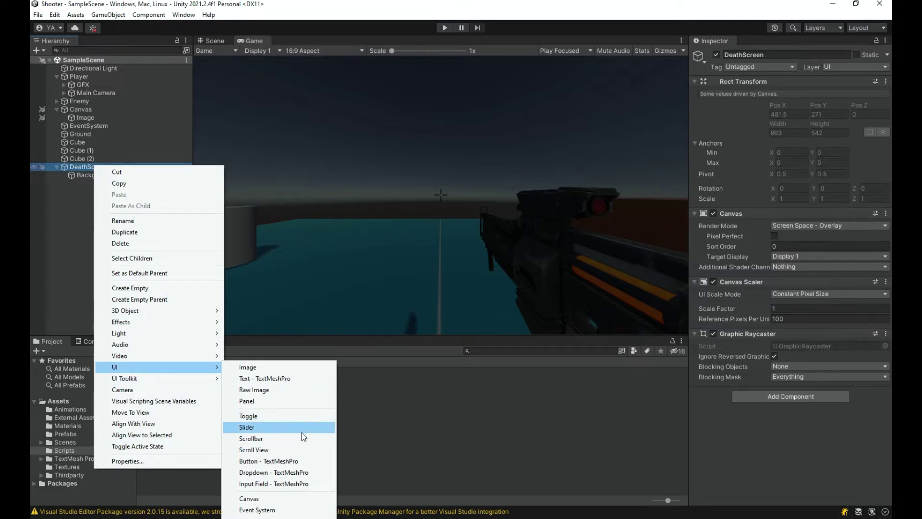
click(280, 462)
text(PlayAgai)
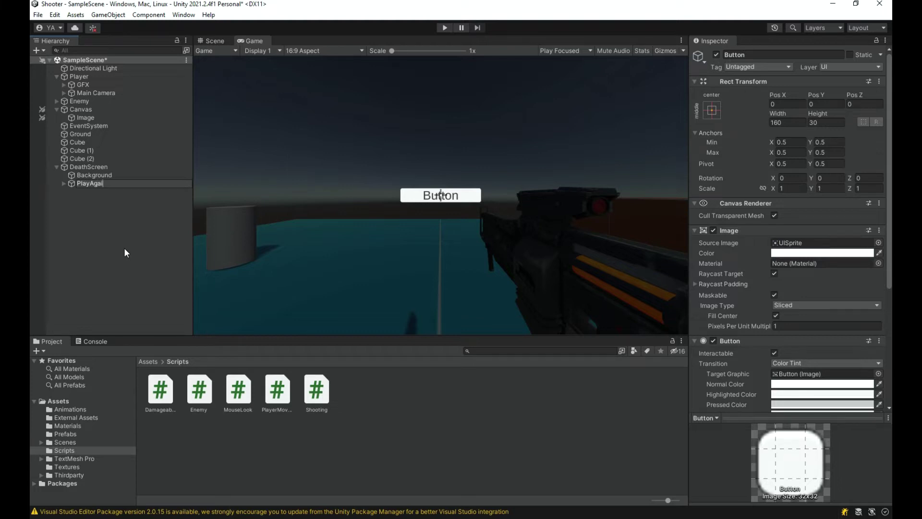
text(n)
key(Return)
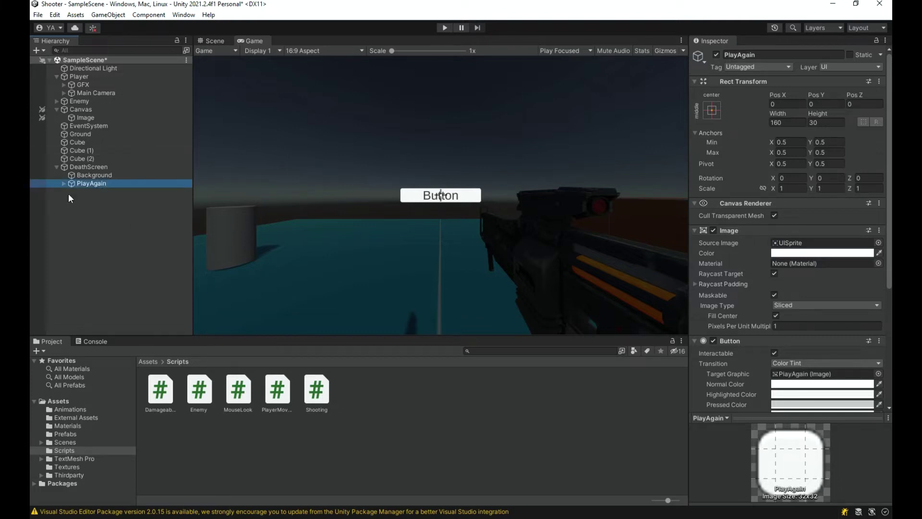
key(F2)
text(Restar)
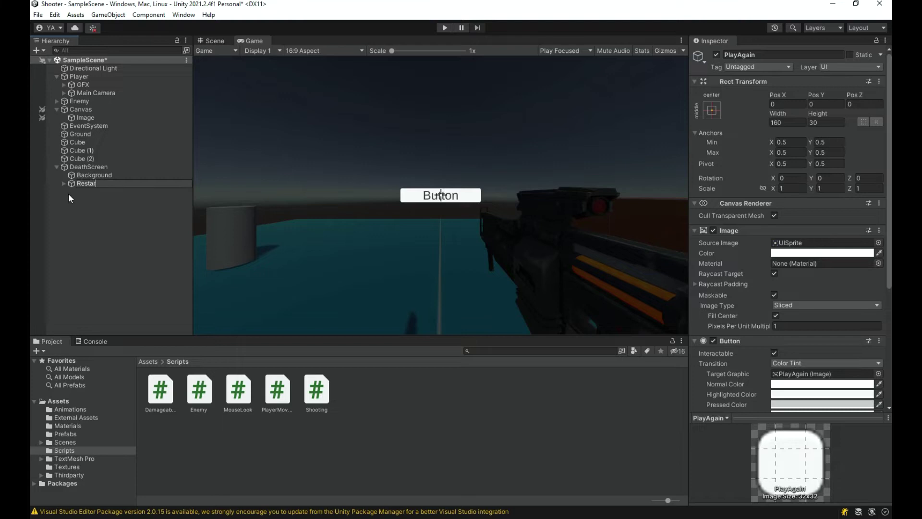
text(tButton)
key(Return)
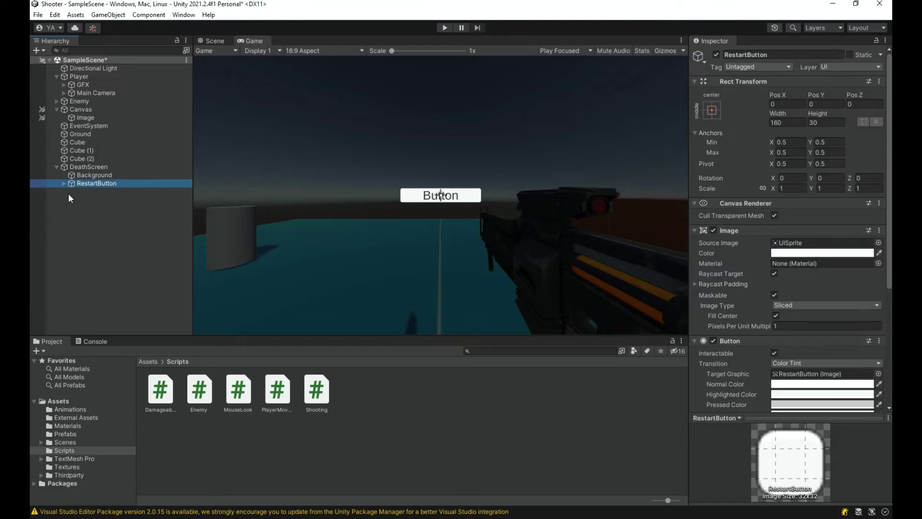
Change the button's label text to Restart.
click(64, 183)
click(116, 192)
click(806, 278)
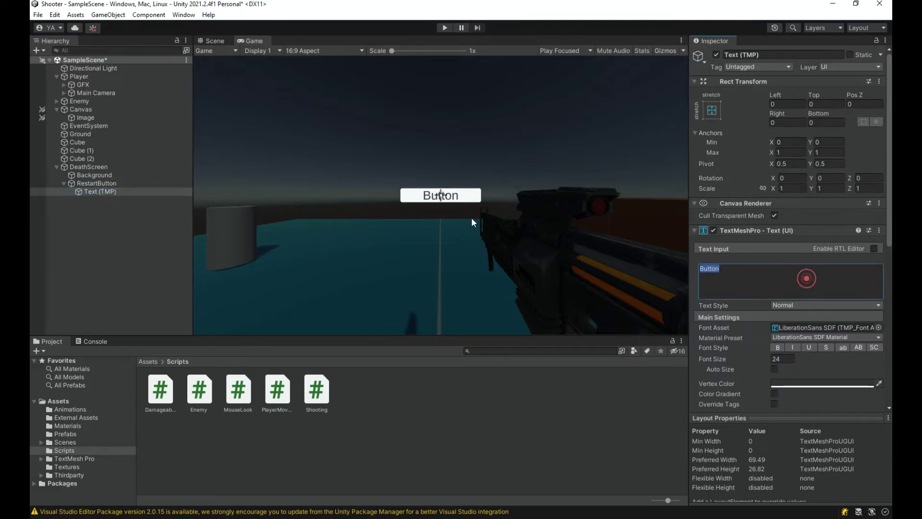
text(Restart)
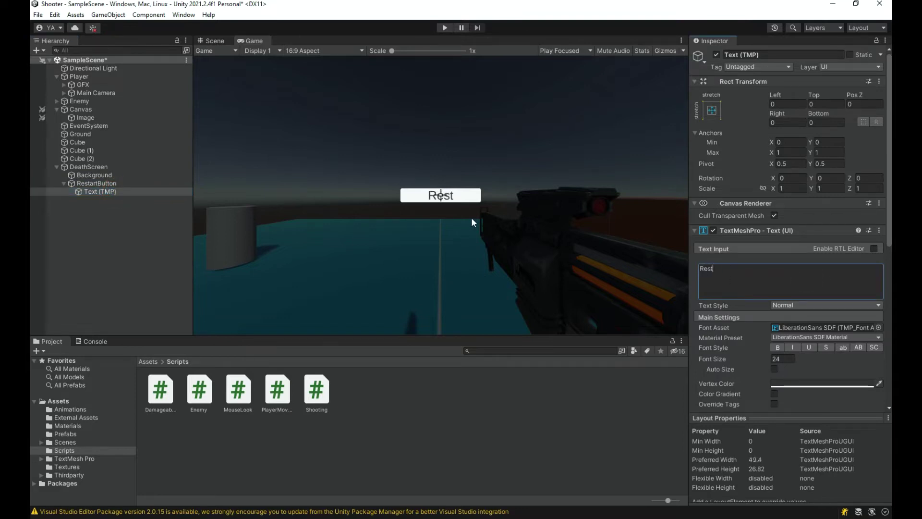
Set the DeathScreen canvas Sort Order to 1.
click(143, 164)
click(775, 246)
text(1)
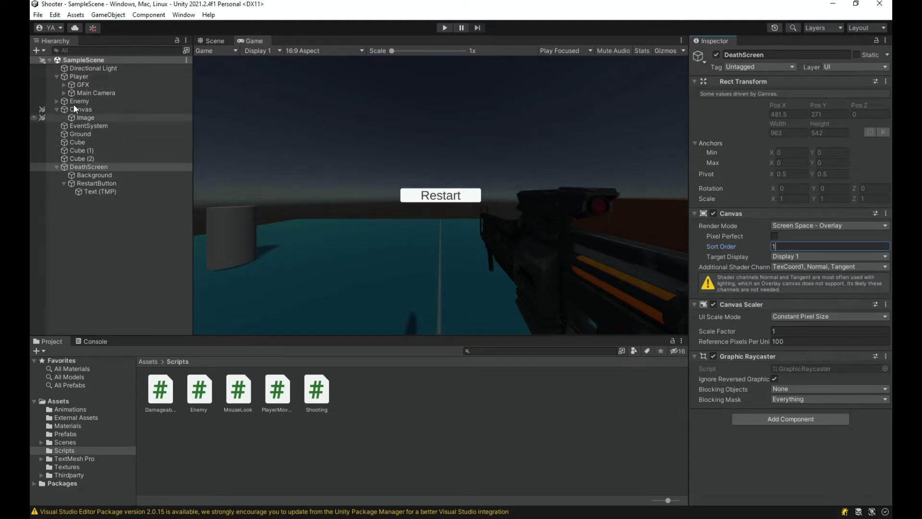
Set the Restart label's font size to 48.
click(88, 109)
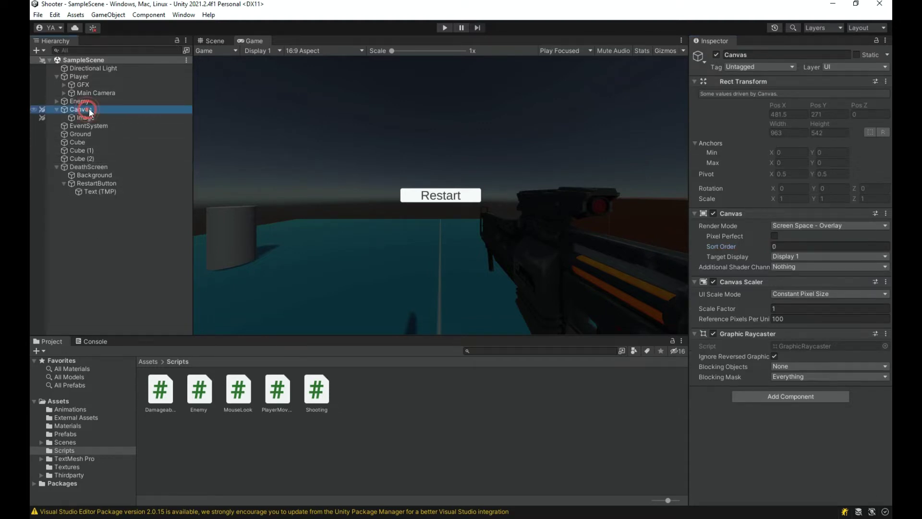
click(97, 186)
click(101, 190)
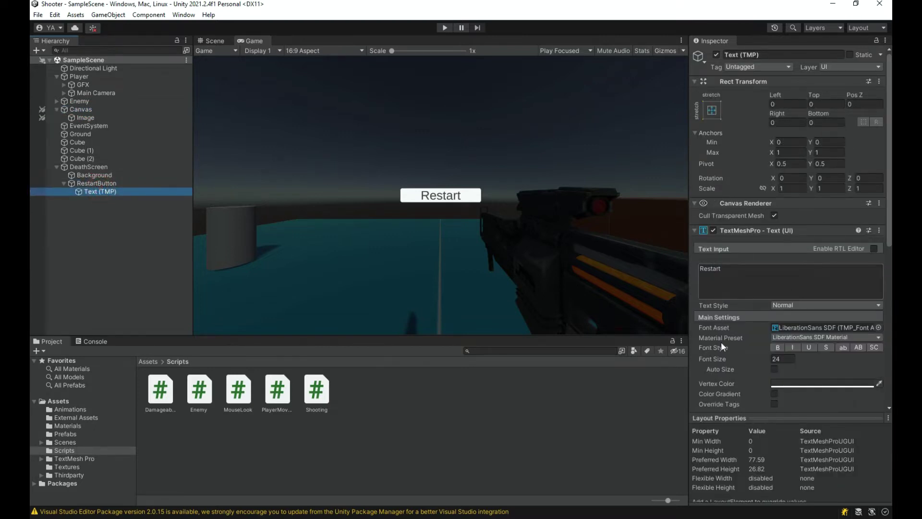
click(782, 358)
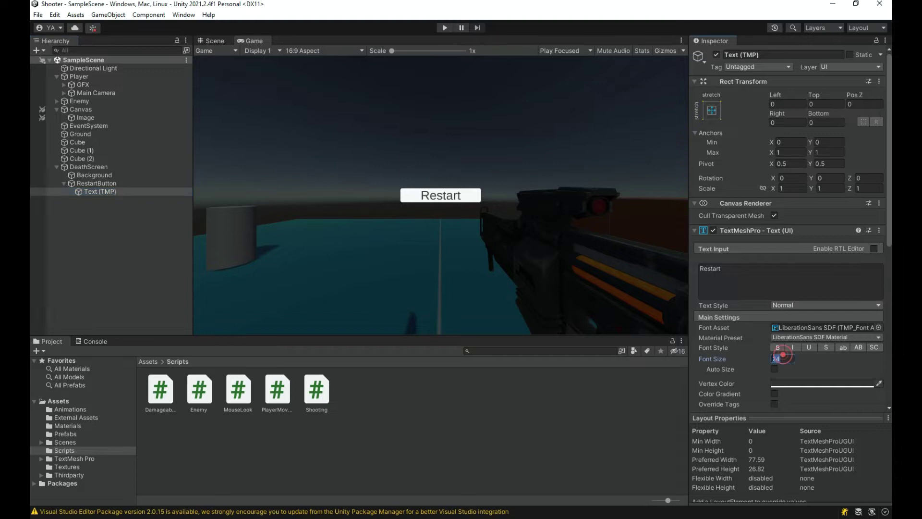
text(64)
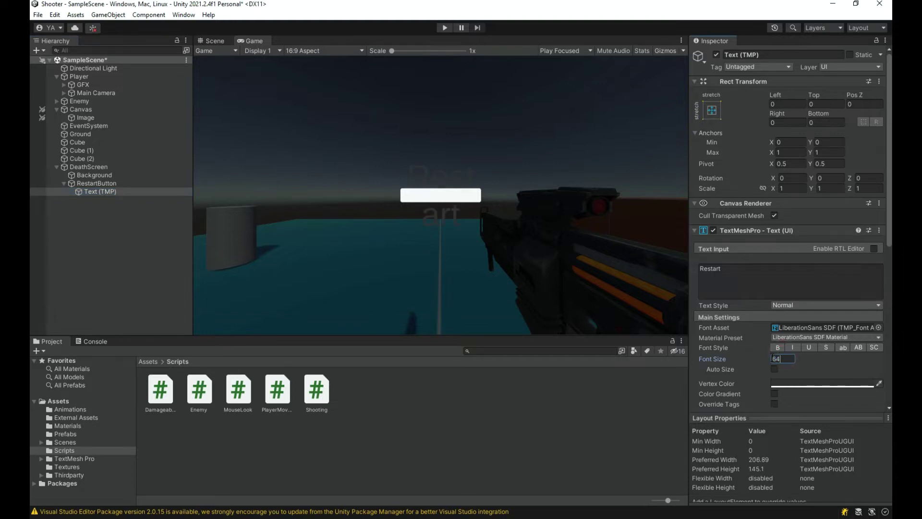
key(BackSpace)
key(BackSpace)
text(48)
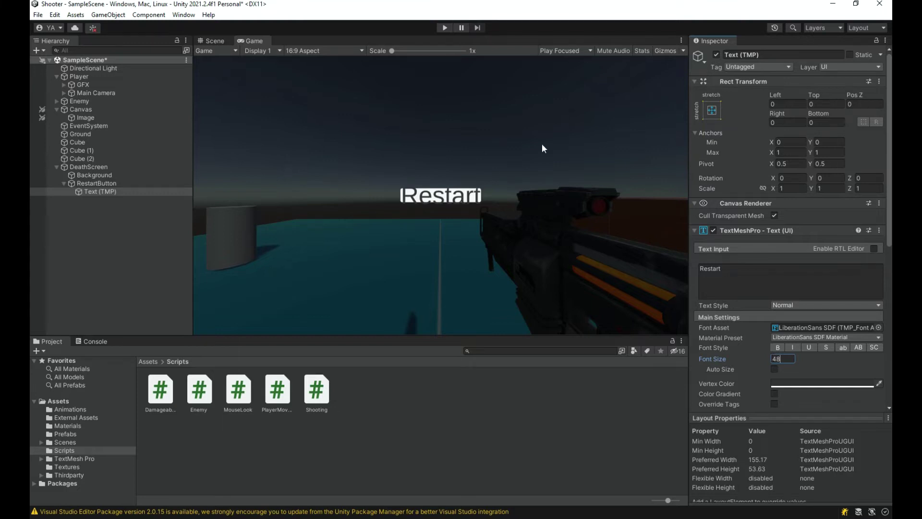
Resize RestartButton to width 200, height 60 and move it to Pos Y -50.
click(87, 183)
click(784, 123)
text(2)
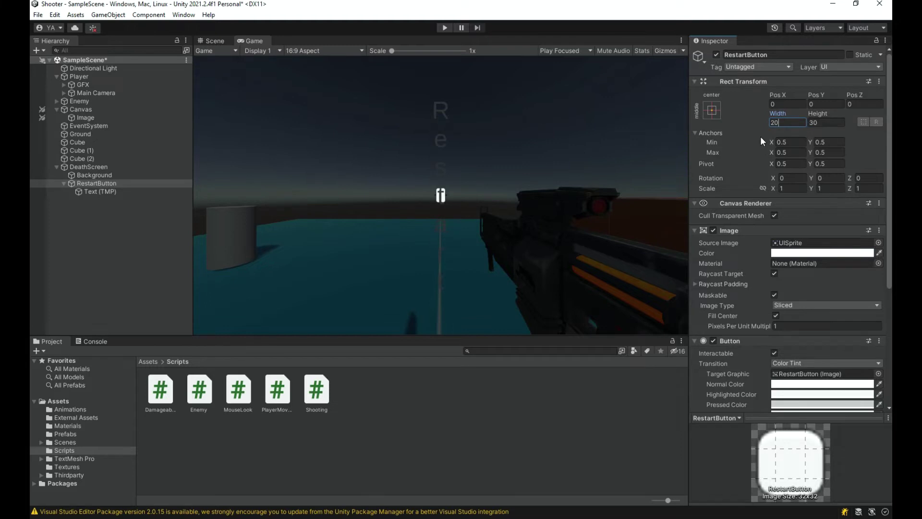
text(0)
click(815, 124)
text(60)
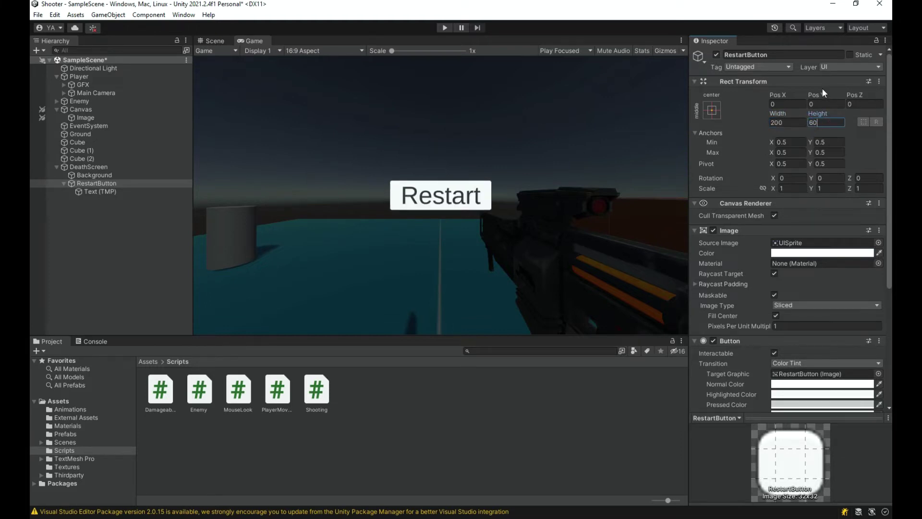
click(824, 104)
text(-50)
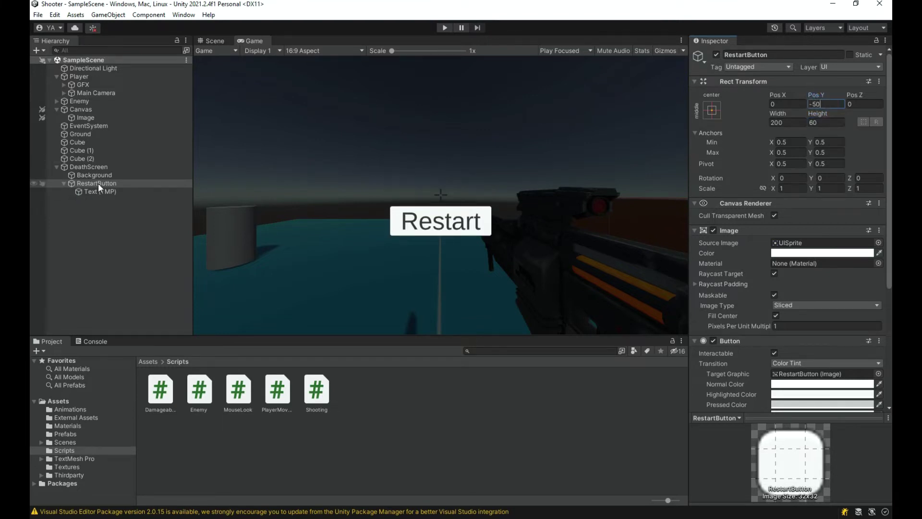
right_click(98, 183)
Add a TextMeshPro text object directly under DeathScreen at Pos Y 0.
mouse_move(205, 386)
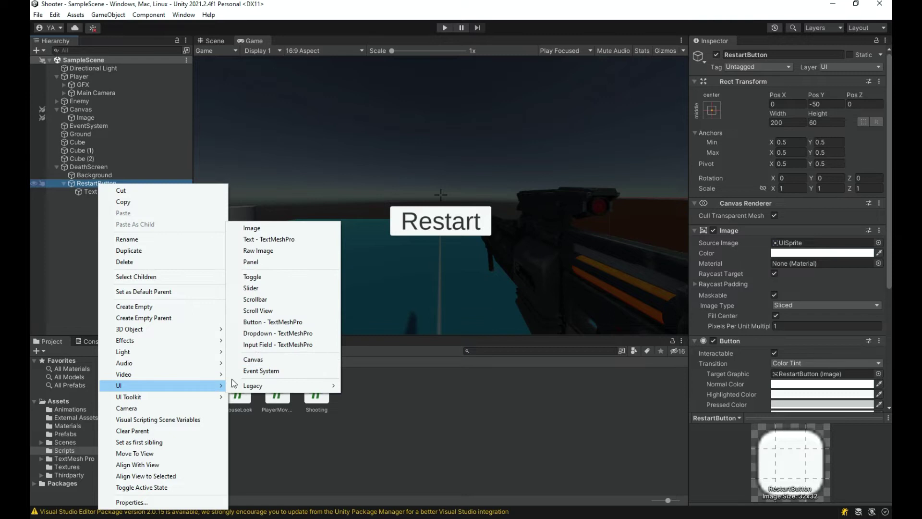
click(263, 238)
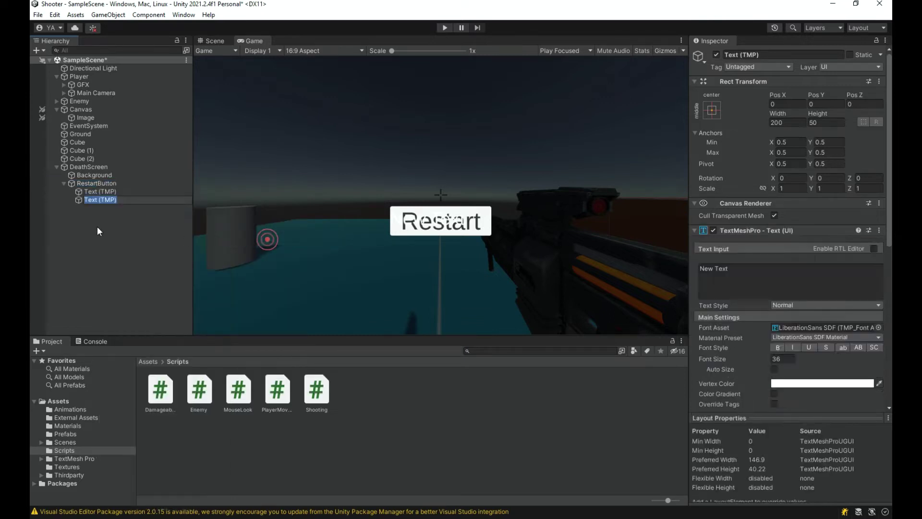
click(97, 226)
drag(100, 201, 97, 168)
click(826, 104)
text(0)
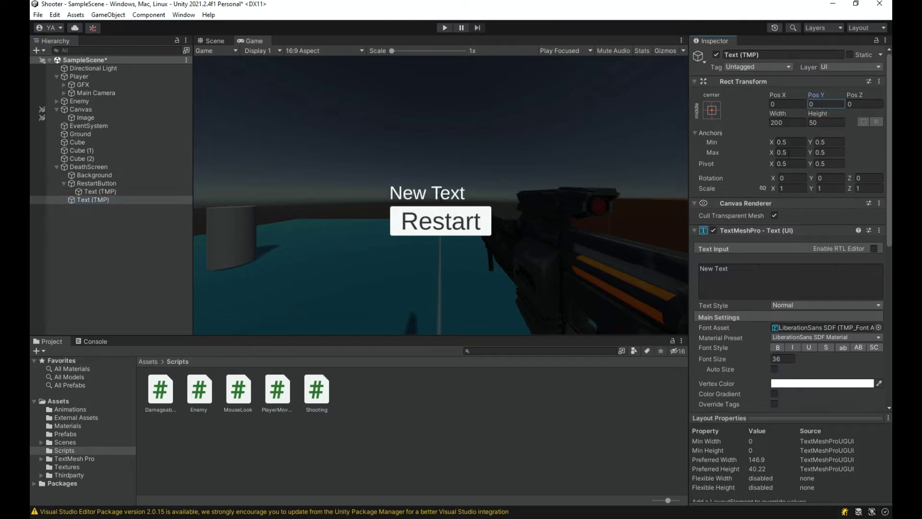
Centre the text's alignment and begin typing 'Game Over'.
scroll(801, 354, down, 3)
click(789, 387)
click(787, 399)
click(781, 224)
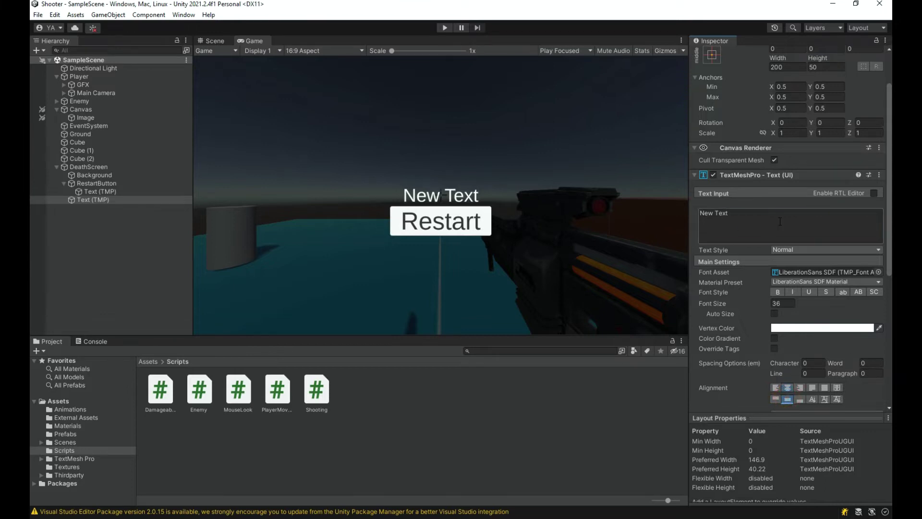
text(Game O)
key(BackSpace)
Finish the heading as 'Game Over!' and colour it red.
text(Ove)
text(r!)
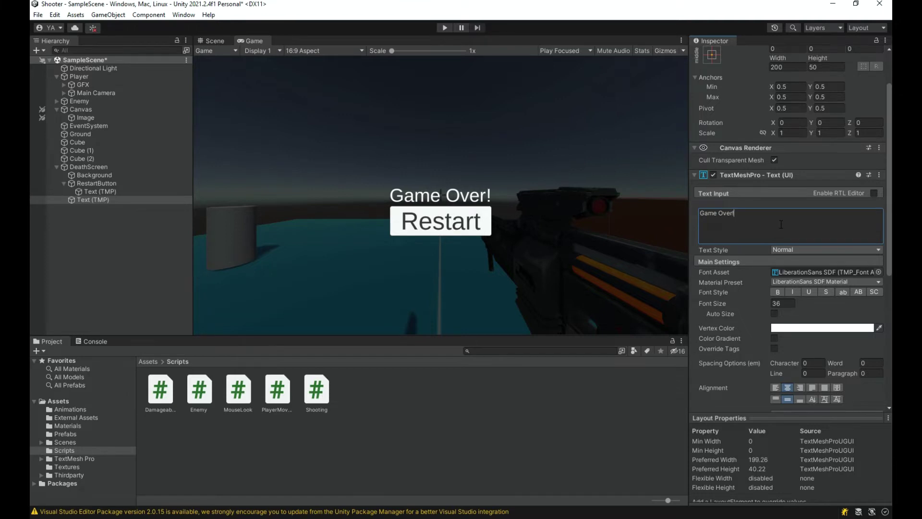
click(822, 328)
click(855, 331)
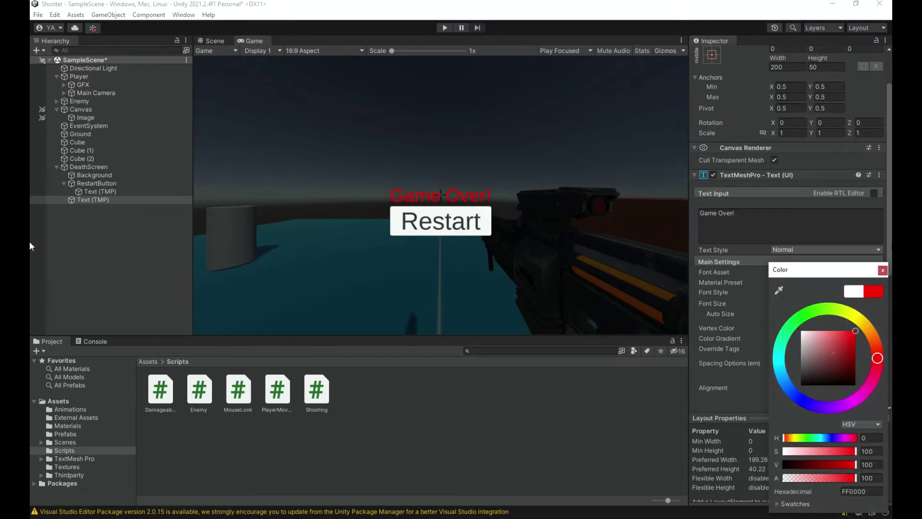
click(883, 270)
Enlarge the text, apply the middle-stretch anchor preset, and save the scene.
drag(734, 305, 843, 306)
scroll(858, 192, up, 2)
click(709, 114)
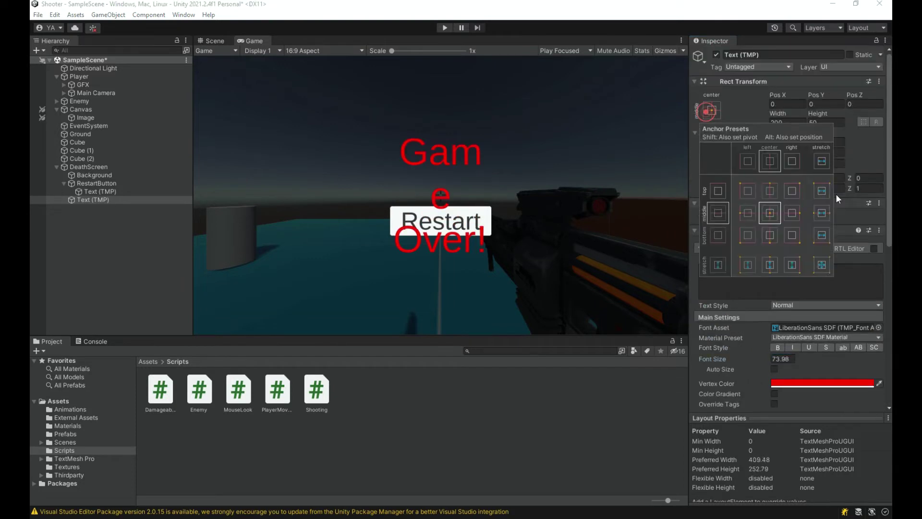
click(820, 219)
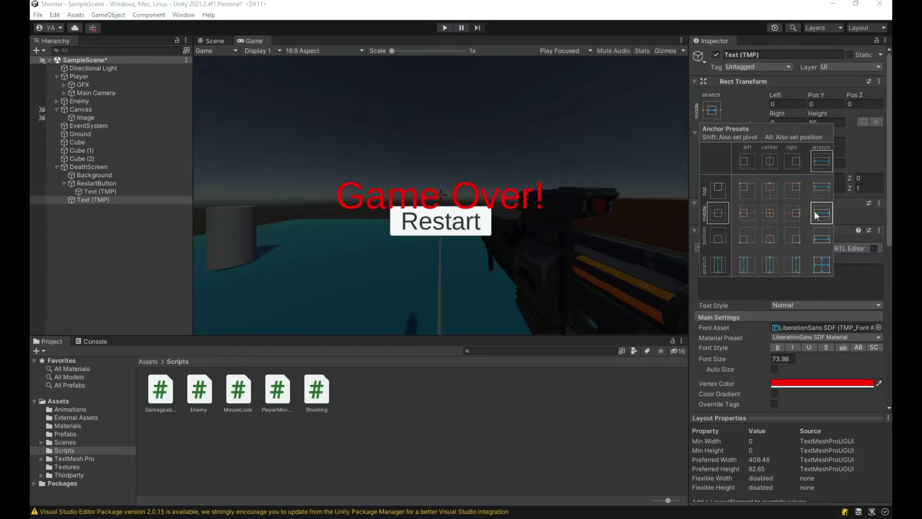
key(alt+shift)
click(875, 169)
key(ctrl+s)
Set Game Over! to font size 100 at Pos Y 75.
drag(827, 99, 226, 137)
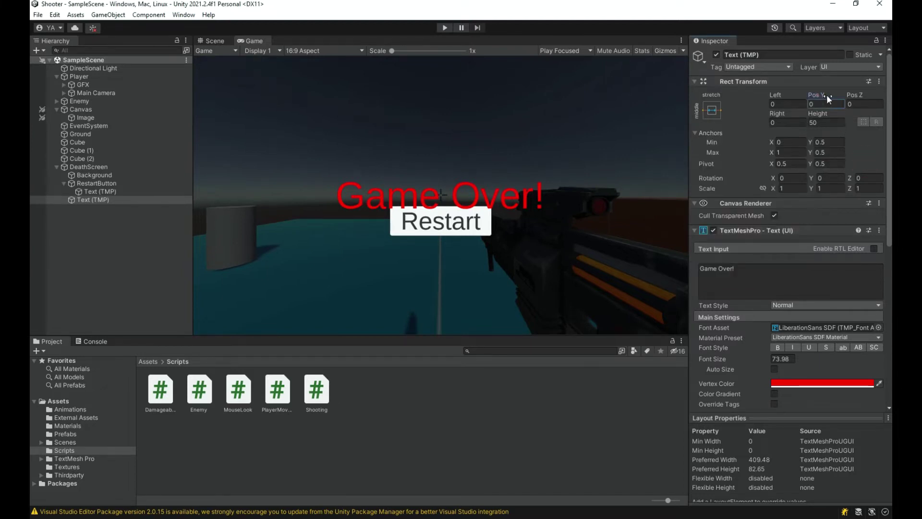
mouse_move(716, 365)
mouse_down()
mouse_move(300, 464)
mouse_move(287, 404)
mouse_move(623, 319)
mouse_move(765, 353)
mouse_up()
text(100)
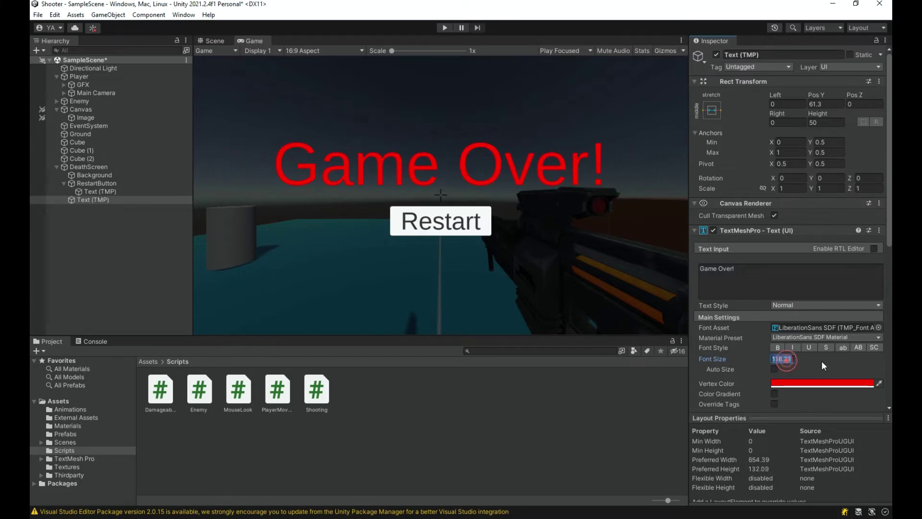
key(Return)
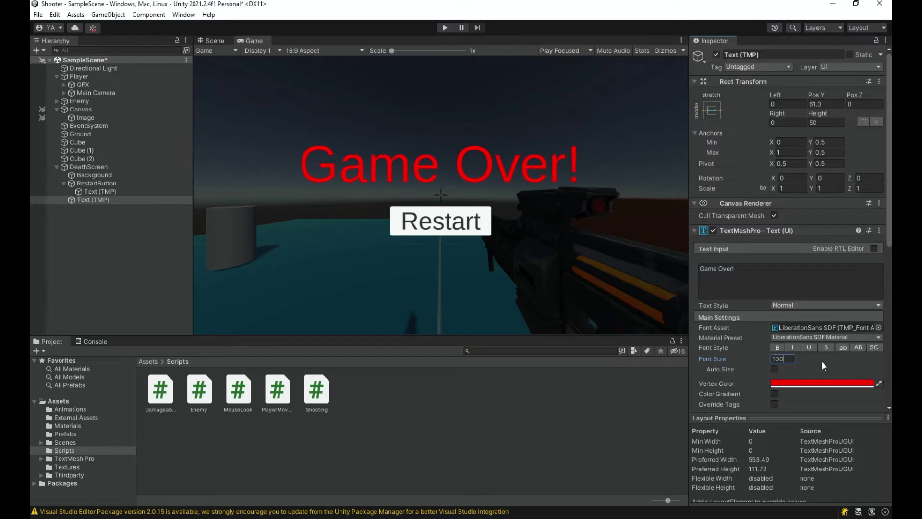
click(833, 103)
text(50)
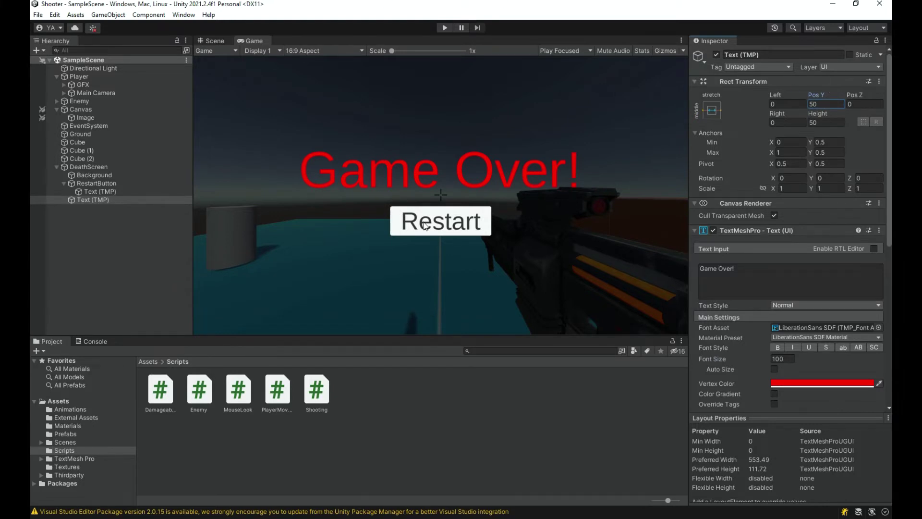
click(835, 103)
text(75)
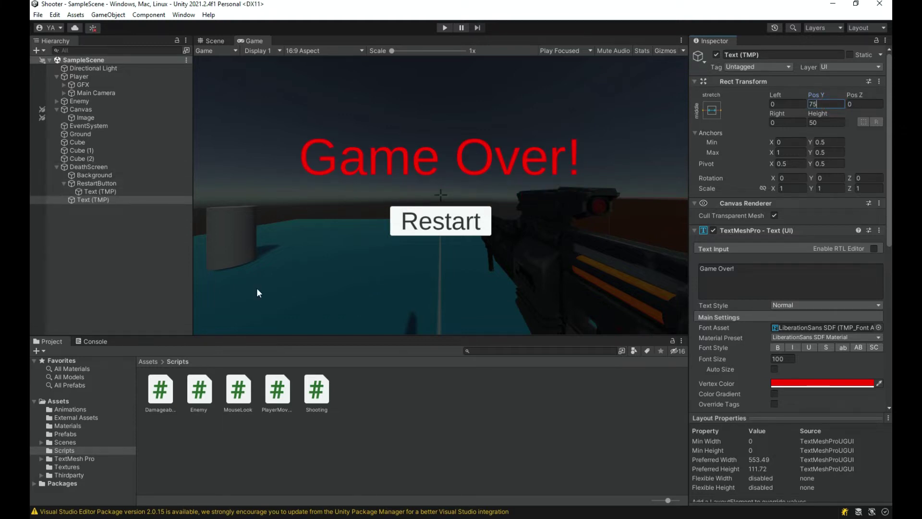
Collapse the hierarchy and deactivate the DeathScreen canvas.
click(64, 183)
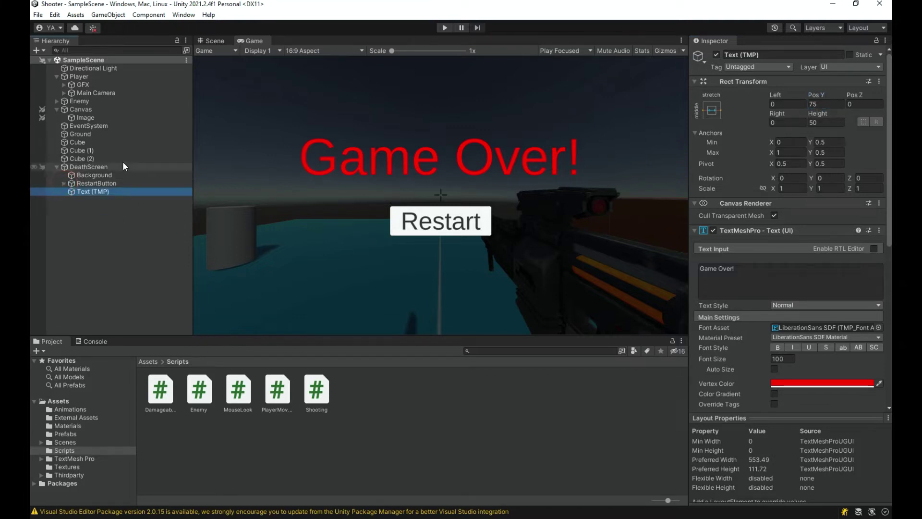
click(76, 164)
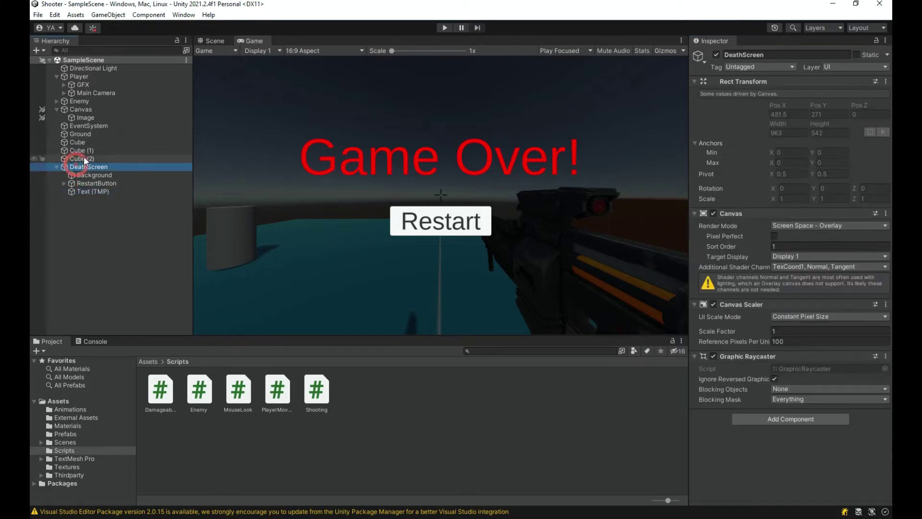
click(56, 167)
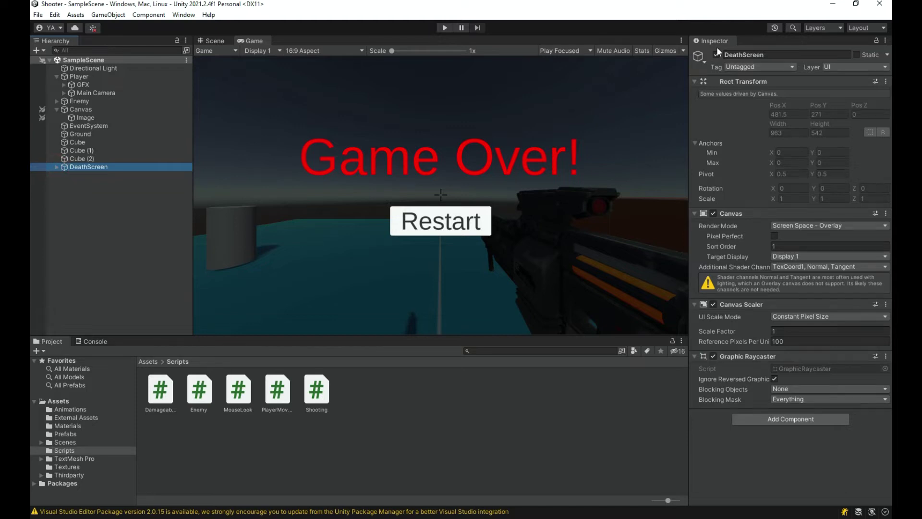
click(717, 55)
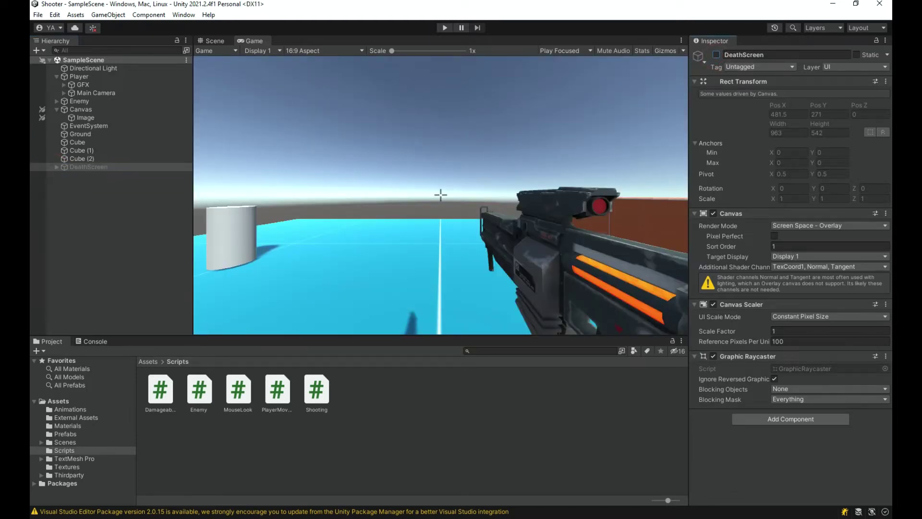
key(alt+Tab)
Replace OnDeath's isPlaying = false expression body with an empty block and save.
click(426, 279)
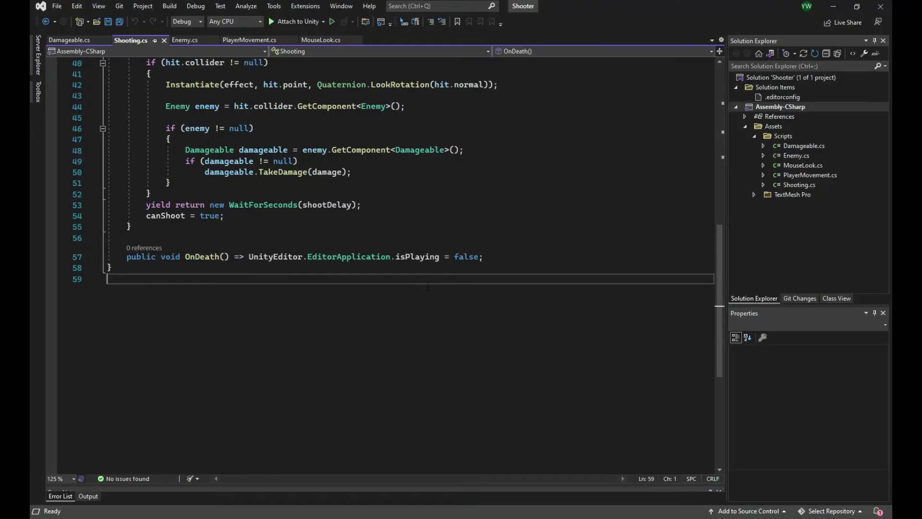
drag(230, 257, 452, 271)
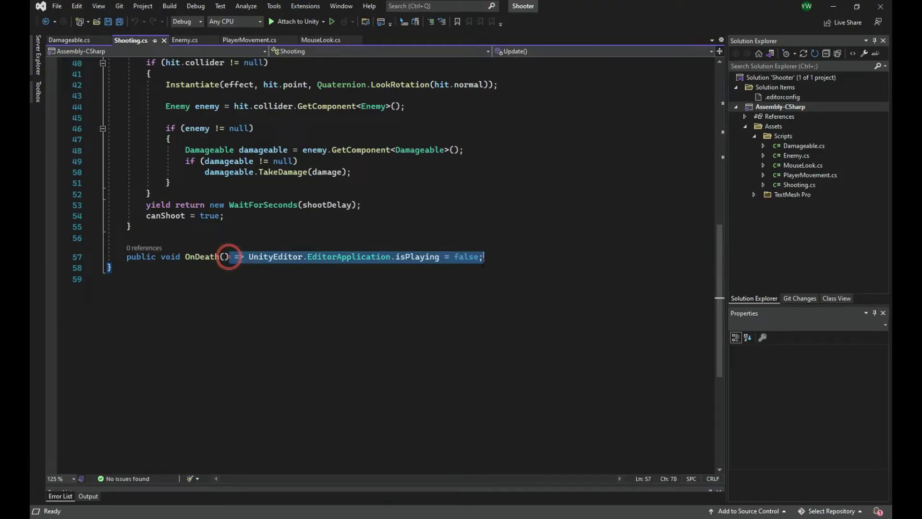
key(Delete)
key(Return)
text({)
key(Return)
key(ctrl+s)
Add a serialized GameObject field named deathScreen below the effect field.
scroll(405, 302, up, 6)
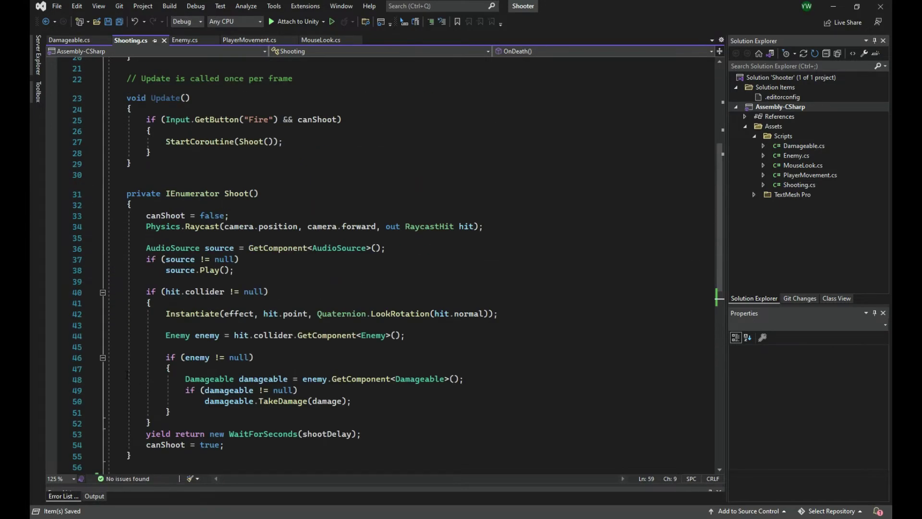
scroll(259, 255, up, 7)
scroll(288, 233, down, 6)
scroll(259, 256, down, 7)
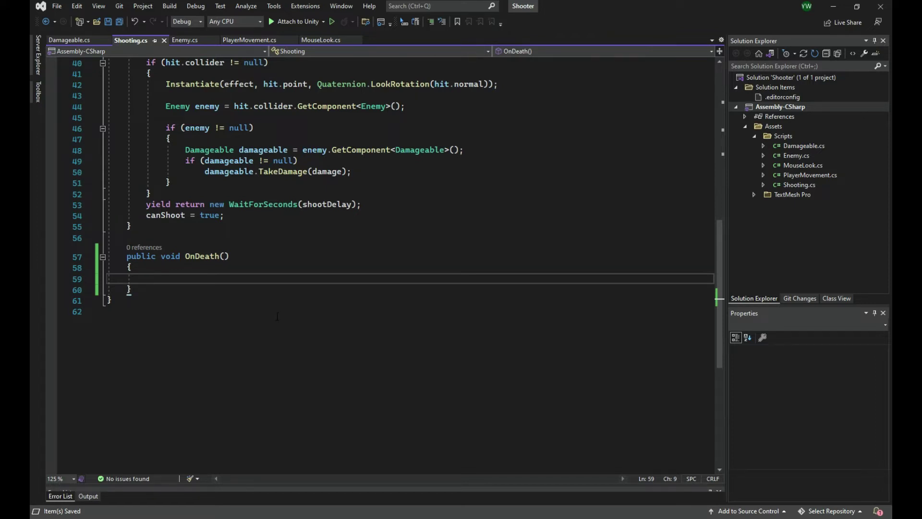
scroll(277, 316, up, 6)
scroll(273, 200, up, 6)
scroll(192, 160, up, 1)
click(361, 103)
key(Return)
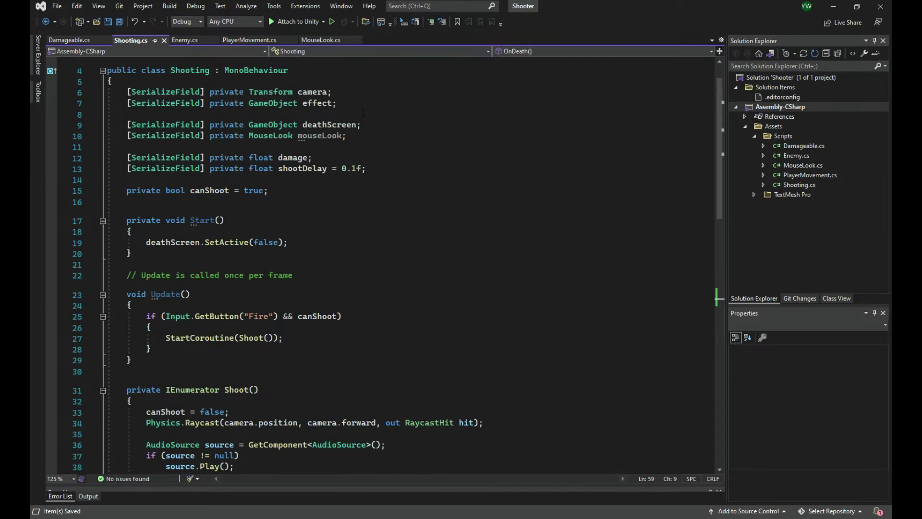
key(Return)
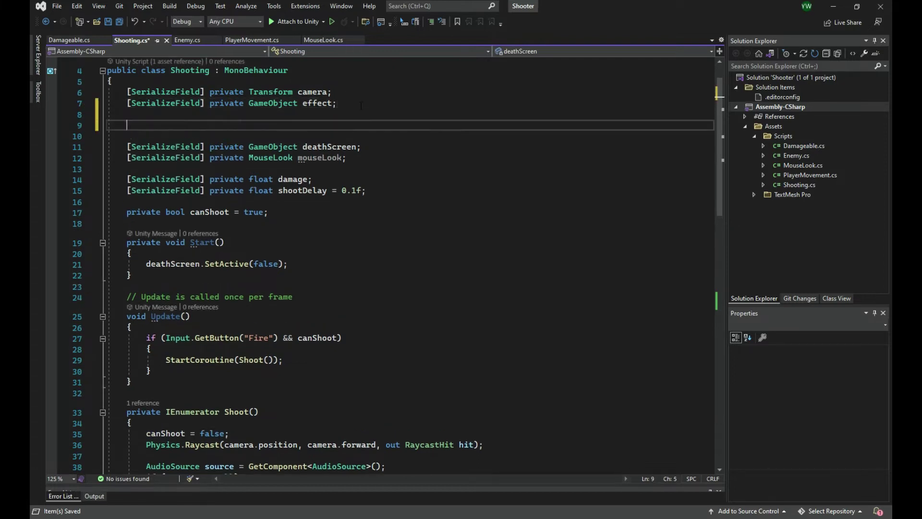
text([)
key(Tab)
key(BackSpace)
key(BackSpace)
key(BackSpace)
text(deathScreen)
key(ctrl+s)
Delete the duplicate deathScreen field line and save the script.
key(Down)
key(Up)
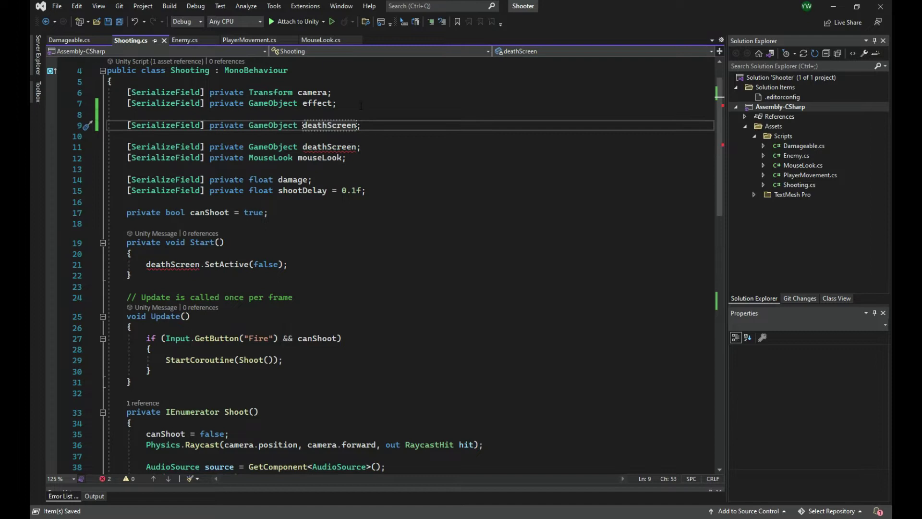
key(Down)
key(Down)
key(Up)
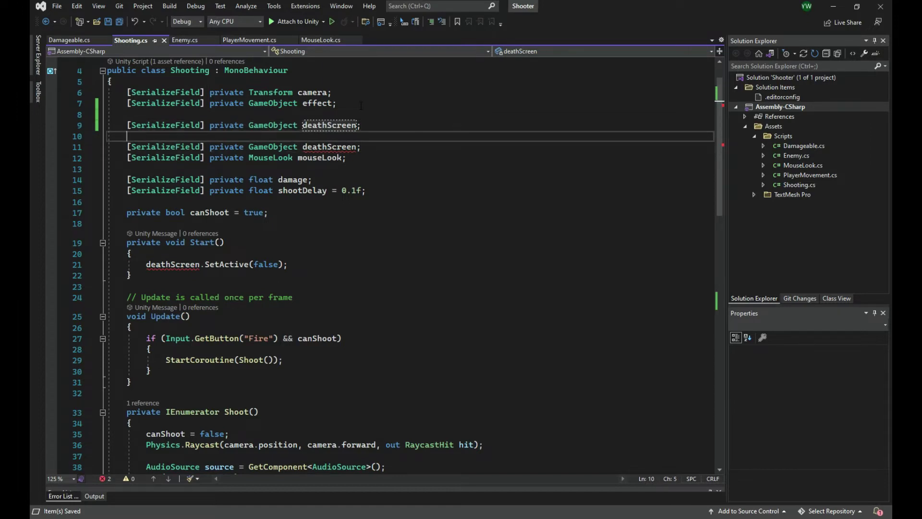
key(shift+Up)
key(BackSpace)
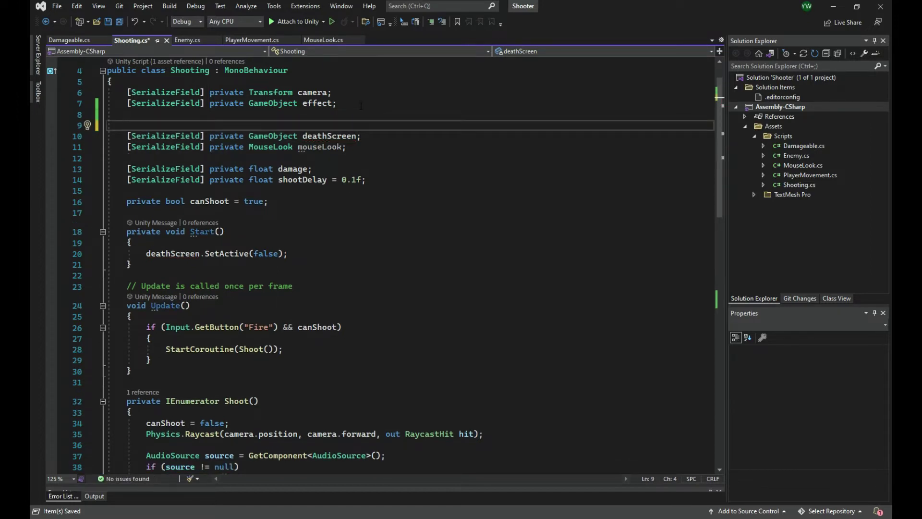
key(BackSpace)
key(BackSpace)
key(ctrl+s)
Review the serialized deathScreen and MouseLook mouseLook field declarations.
drag(383, 136, 320, 143)
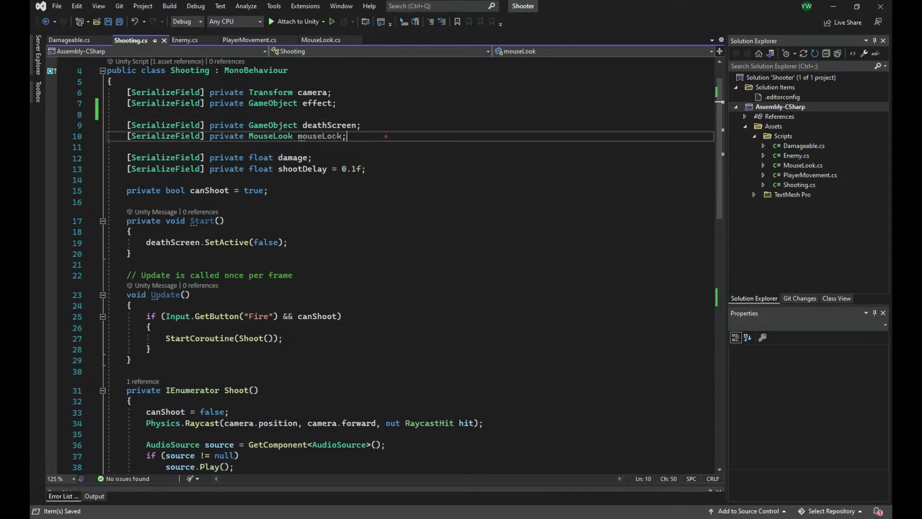
double_click(319, 136)
click(364, 134)
drag(364, 133, 124, 128)
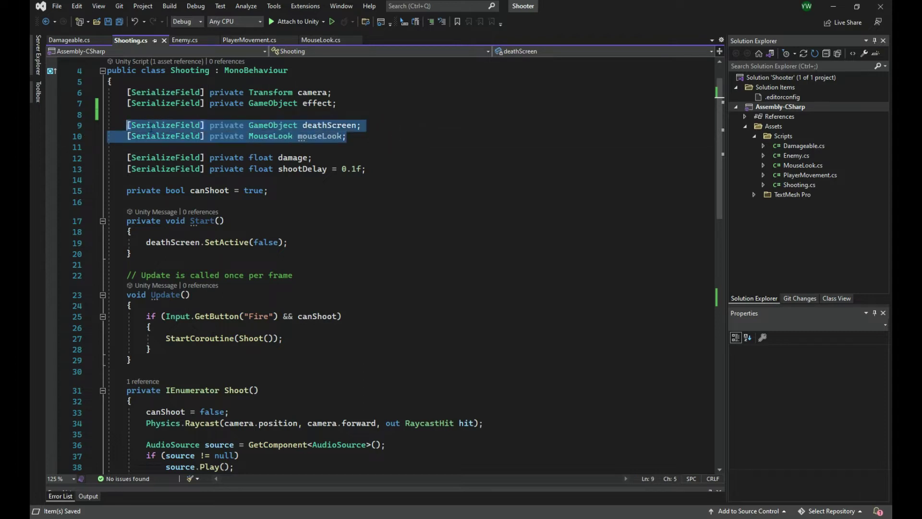
double_click(272, 136)
double_click(321, 136)
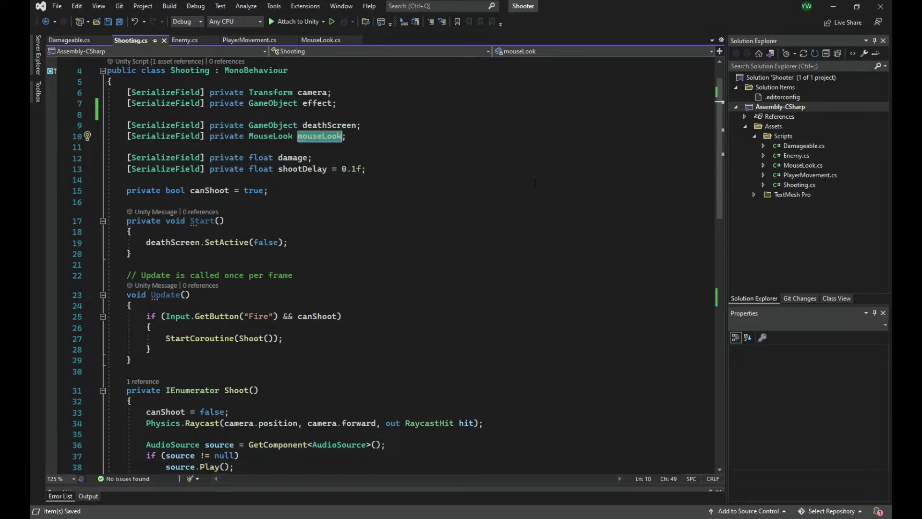
click(434, 147)
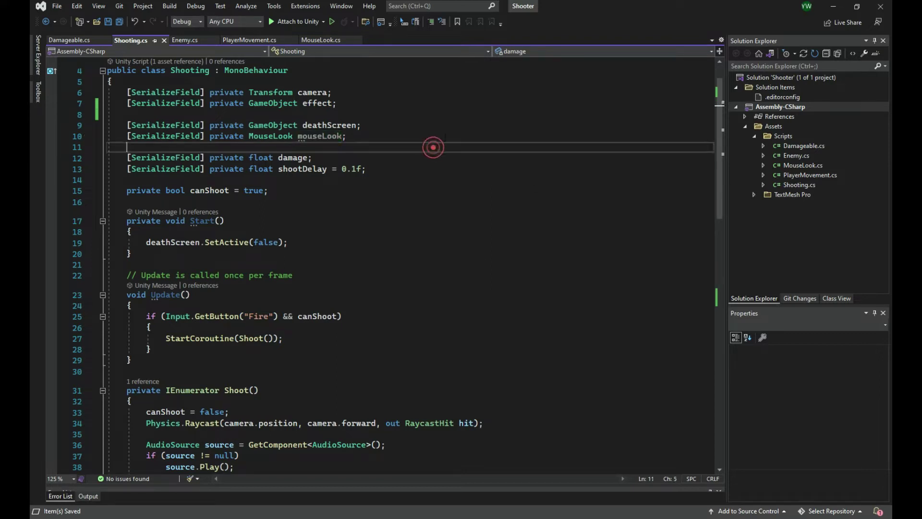
click(430, 134)
drag(369, 125, 123, 125)
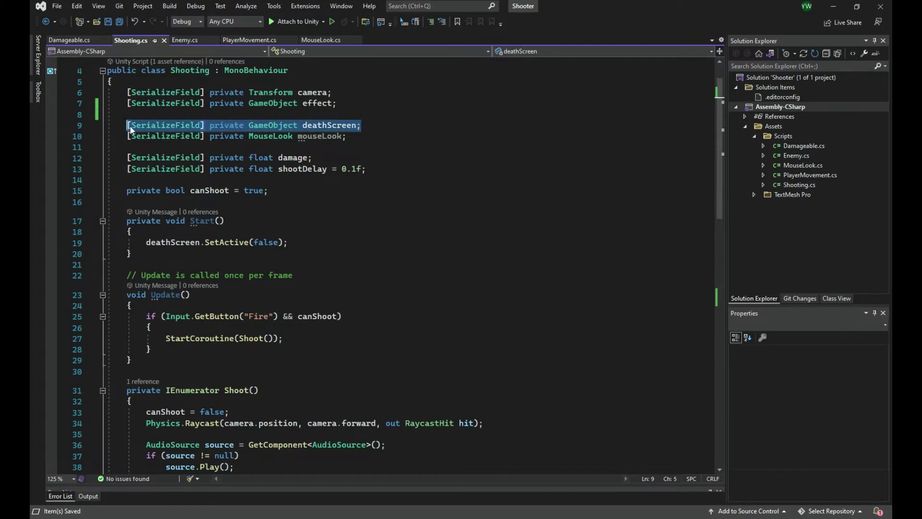
Review the Start method that hides deathScreen with SetActive(false).
scroll(131, 129, up, 1)
click(309, 275)
mouse_move(309, 274)
mouse_down()
mouse_move(128, 274)
mouse_move(126, 253)
mouse_up()
click(139, 287)
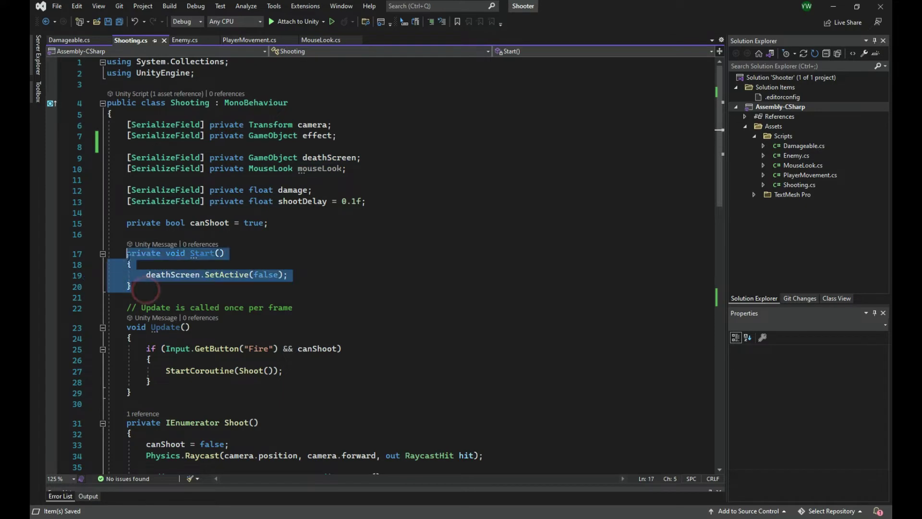
click(217, 278)
click(307, 280)
scroll(307, 280, down, 7)
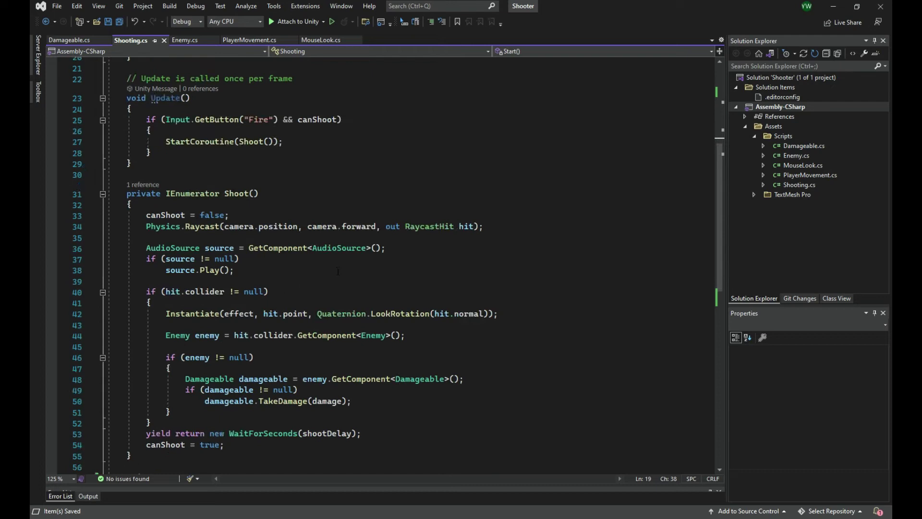
scroll(306, 280, up, 5)
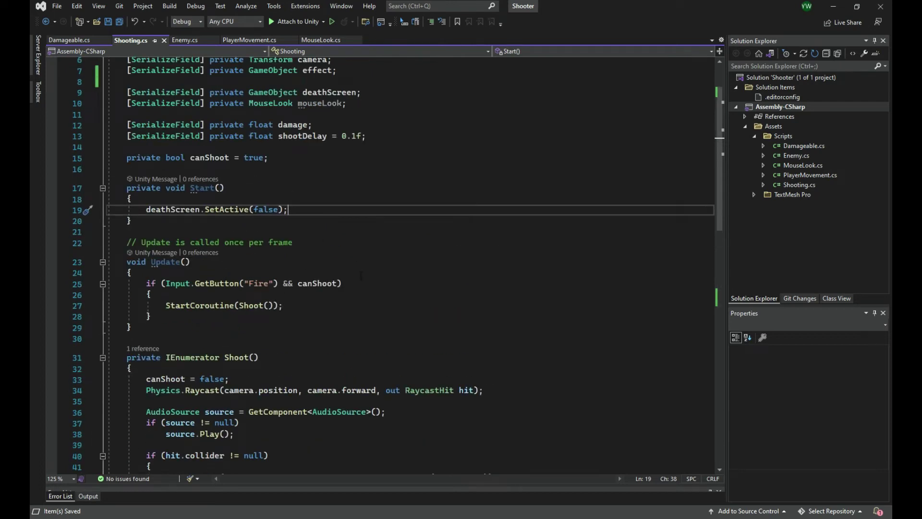
scroll(467, 340, down, 5)
scroll(203, 391, down, 5)
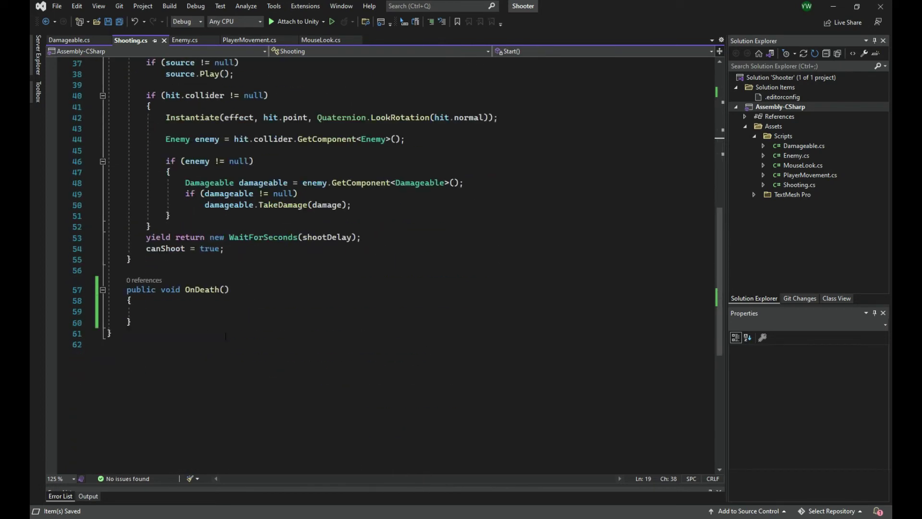
In OnDeath, call deathScreen.SetActive(true) and set enabled = false.
click(242, 313)
scroll(241, 314, up, 5)
scroll(241, 313, up, 4)
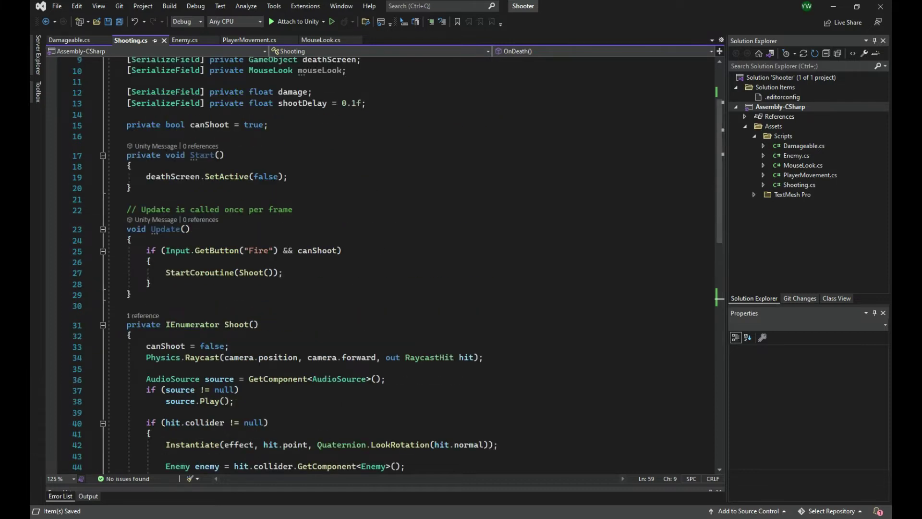
scroll(218, 245, down, 4)
scroll(303, 213, down, 7)
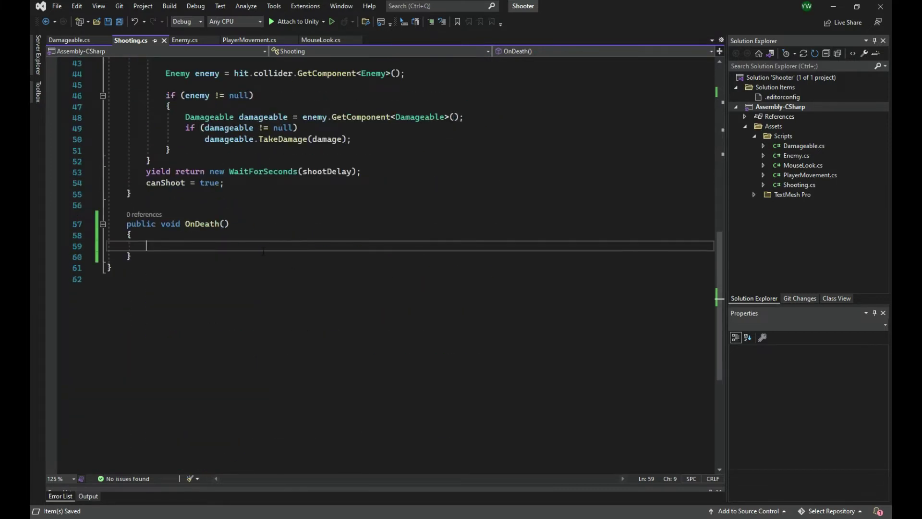
text(deathScreen.)
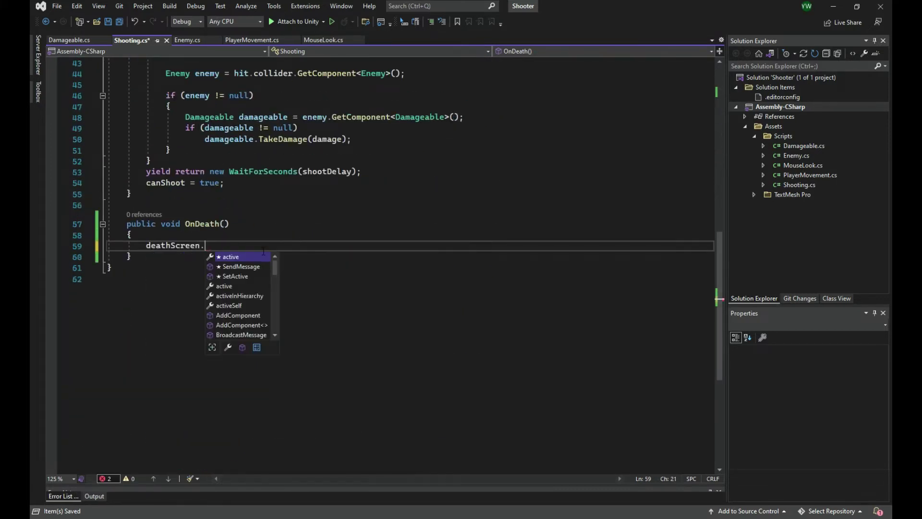
text(SetA)
key(Tab)
text((tr)
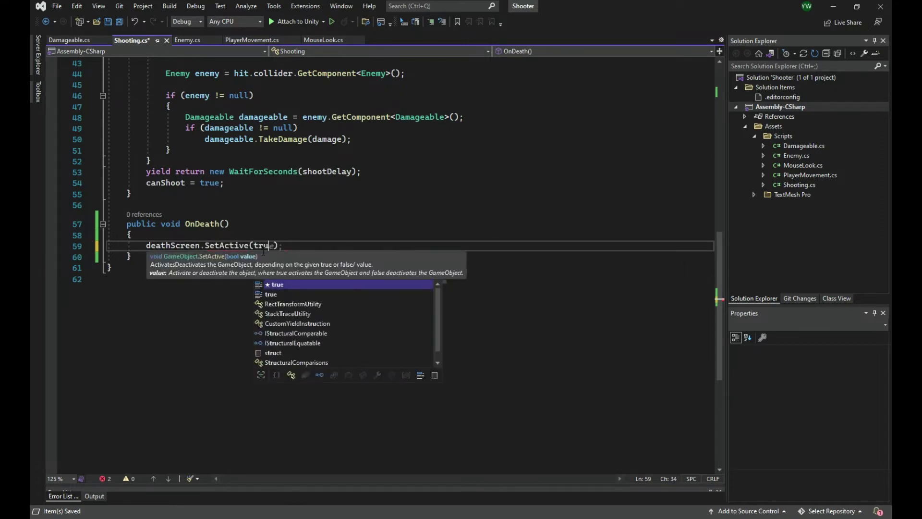
text(ue);)
key(Return)
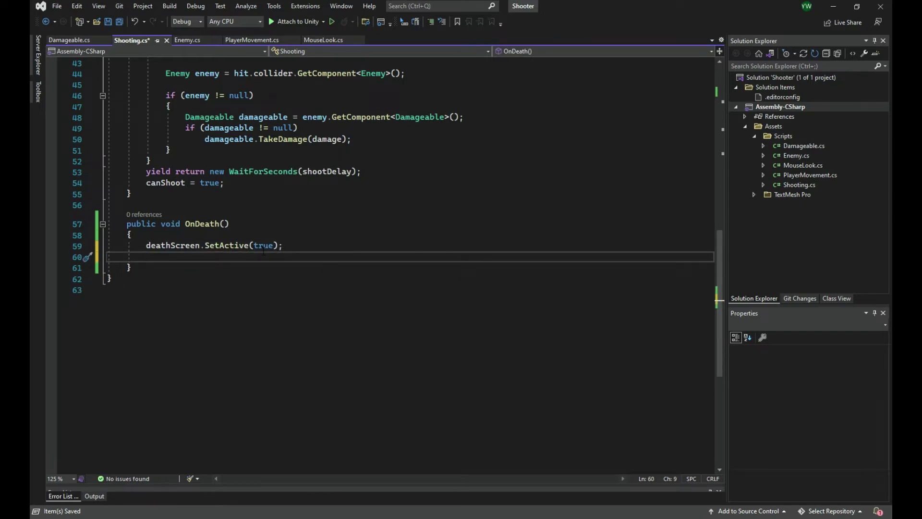
text(enabled = false;)
key(Return)
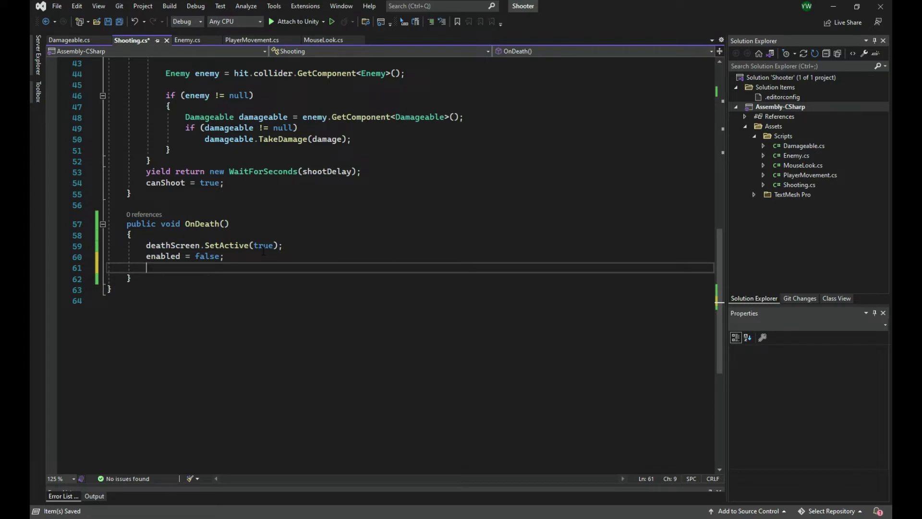
Also disable GetComponent<PlayerMovement>() and mouseLook in OnDeath, then save.
text(Get)
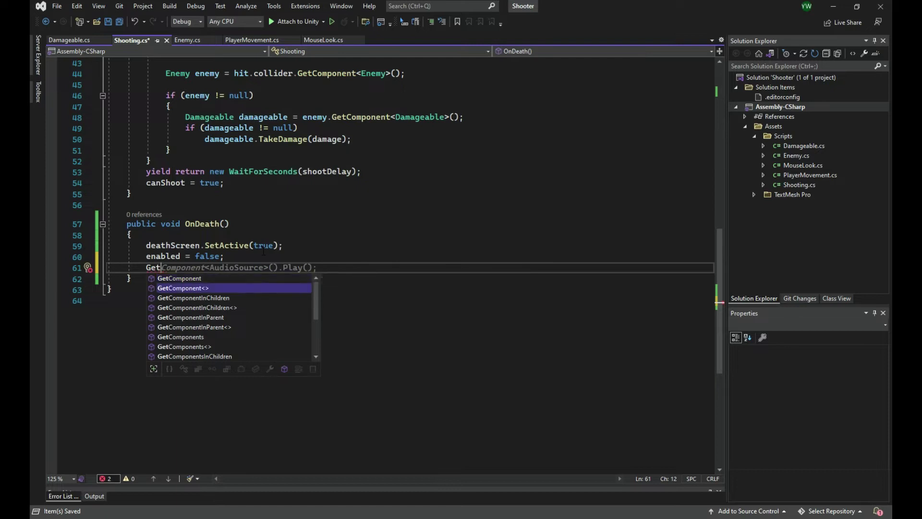
key(Tab)
text(<Pla)
text(yerMovement)
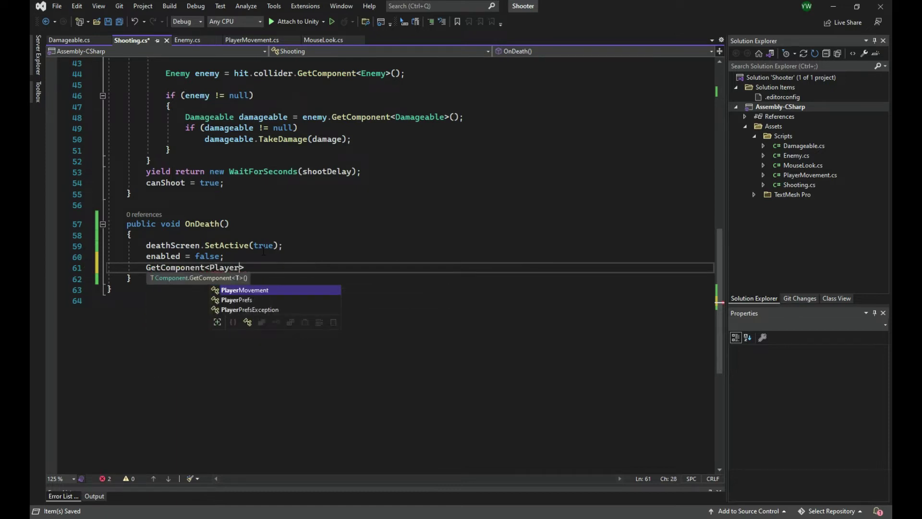
text(>())
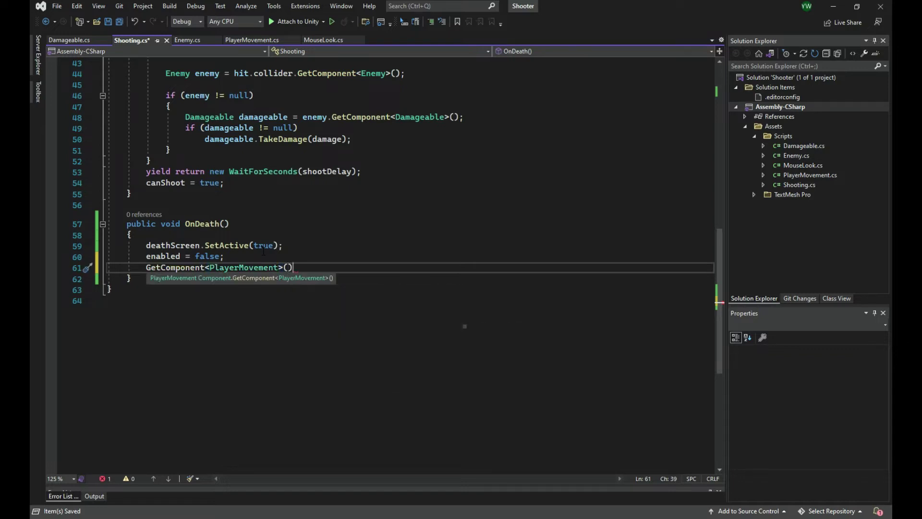
text(.e)
key(Tab)
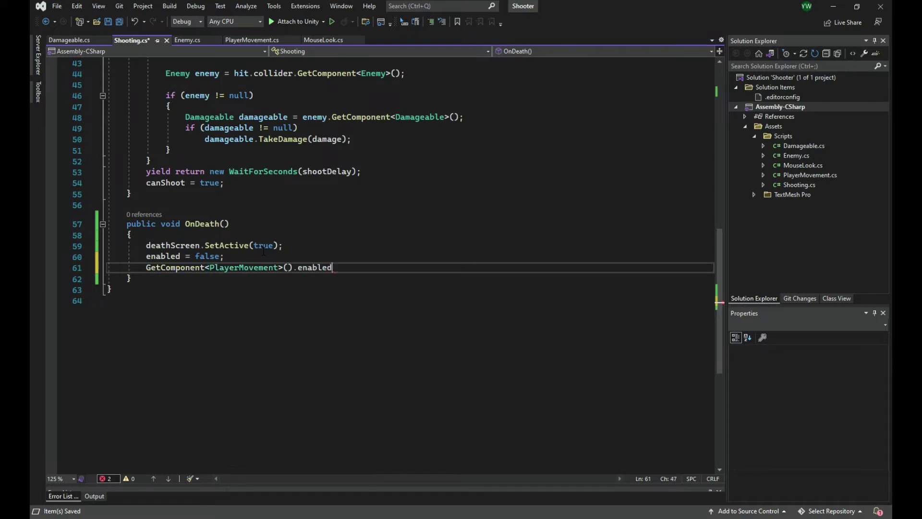
text( = fal)
key(Tab)
text(;)
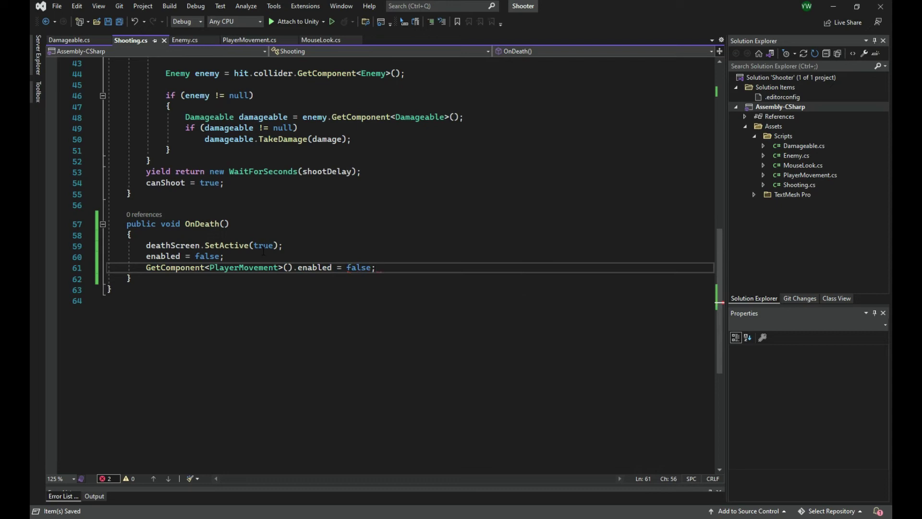
key(Return)
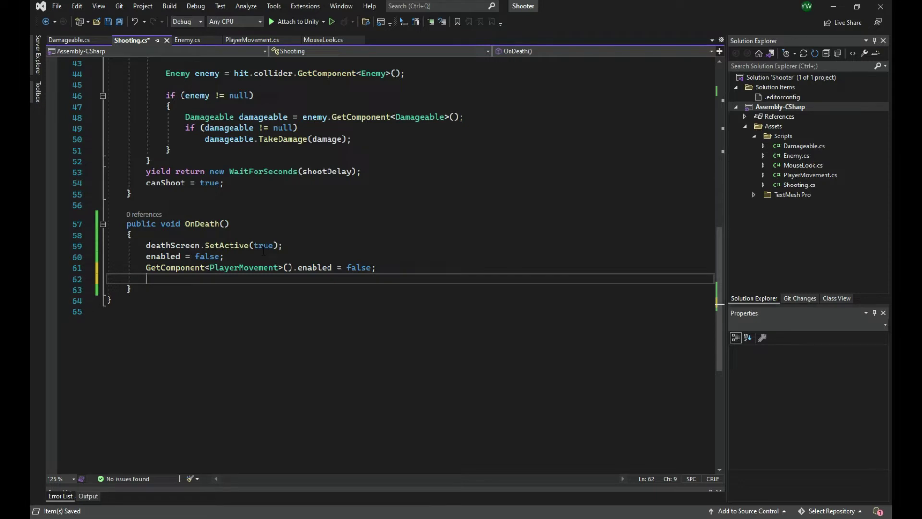
text(mouseLook.)
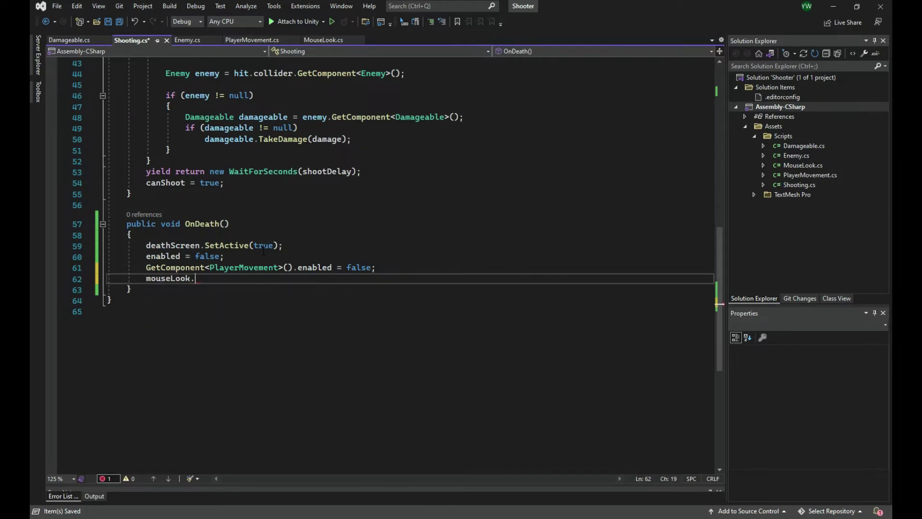
key(Tab)
key(ctrl+s)
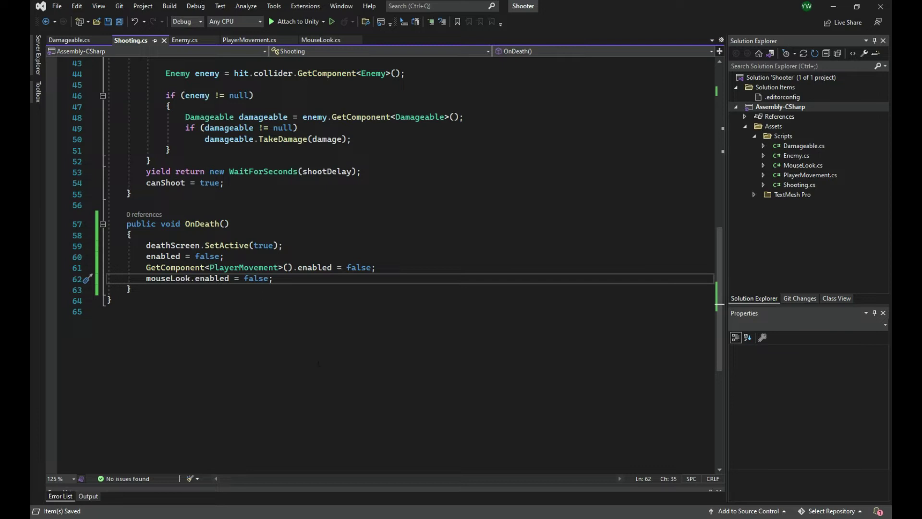
Look over the finished Shooting script and go back to Unity.
scroll(278, 442, up, 6)
scroll(273, 440, up, 1)
scroll(272, 438, up, 5)
scroll(268, 435, up, 3)
scroll(268, 436, down, 7)
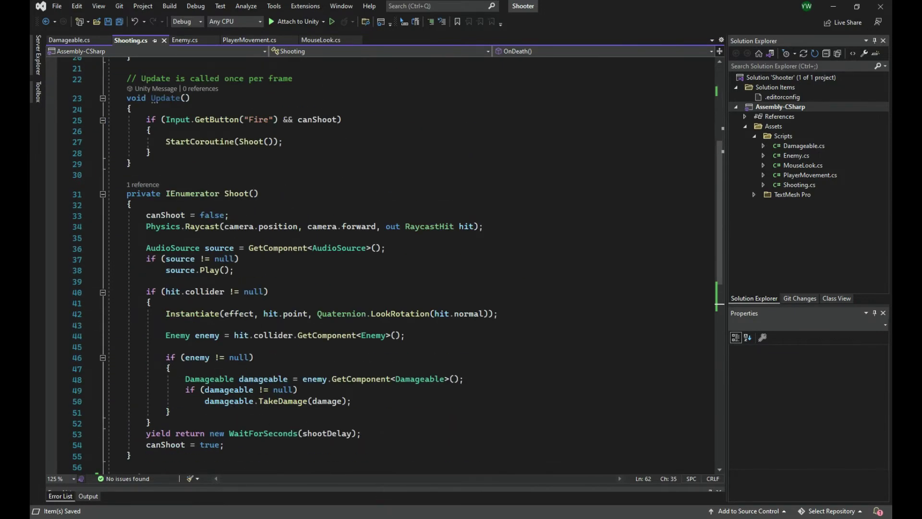
key(alt+Tab)
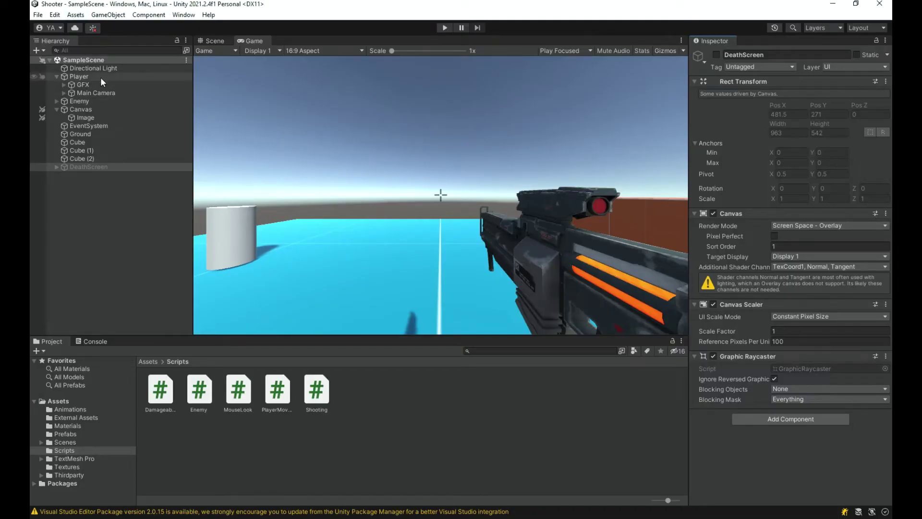
Assign DeathScreen to the Death Screen field of the Player's Shooting component.
click(100, 76)
scroll(840, 259, down, 1)
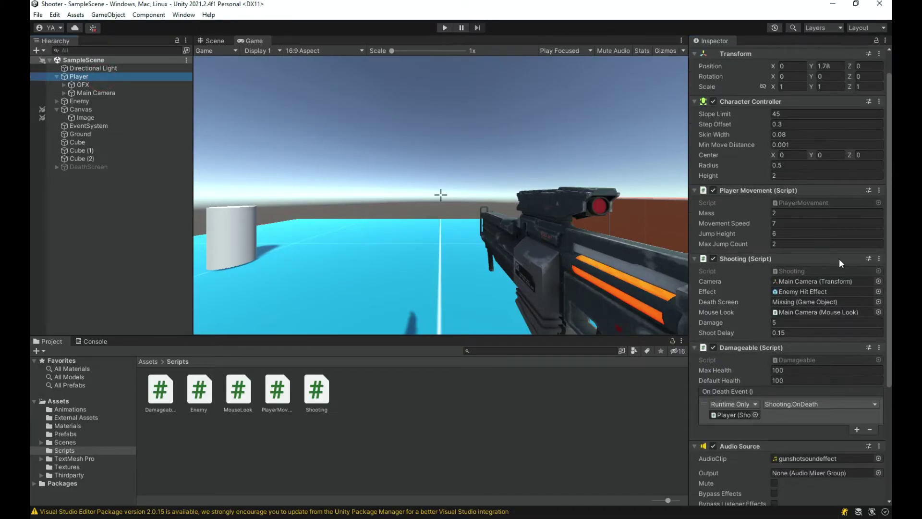
mouse_move(90, 167)
mouse_down()
mouse_move(852, 312)
mouse_move(826, 302)
mouse_up()
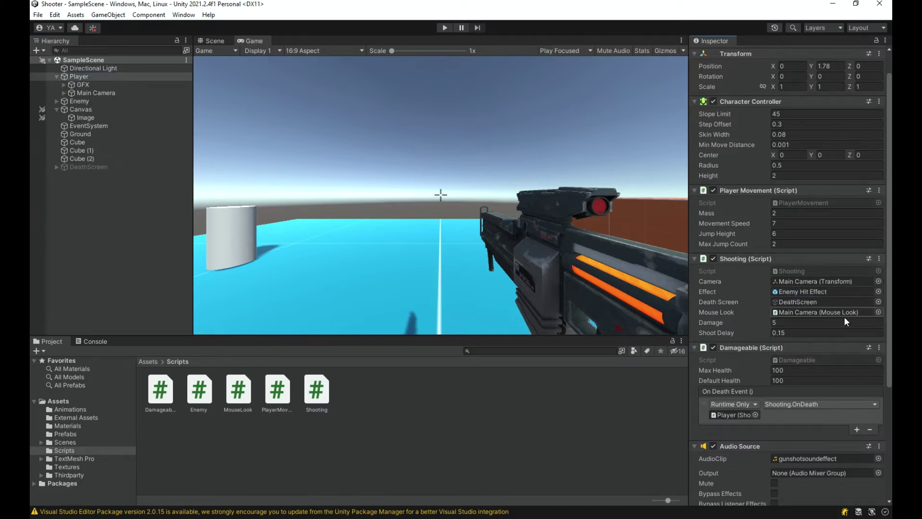
Check the Main Camera's Mouse Look script, then start a test run.
mouse_move(110, 92)
mouse_down()
mouse_move(852, 322)
mouse_move(841, 309)
mouse_up()
click(113, 94)
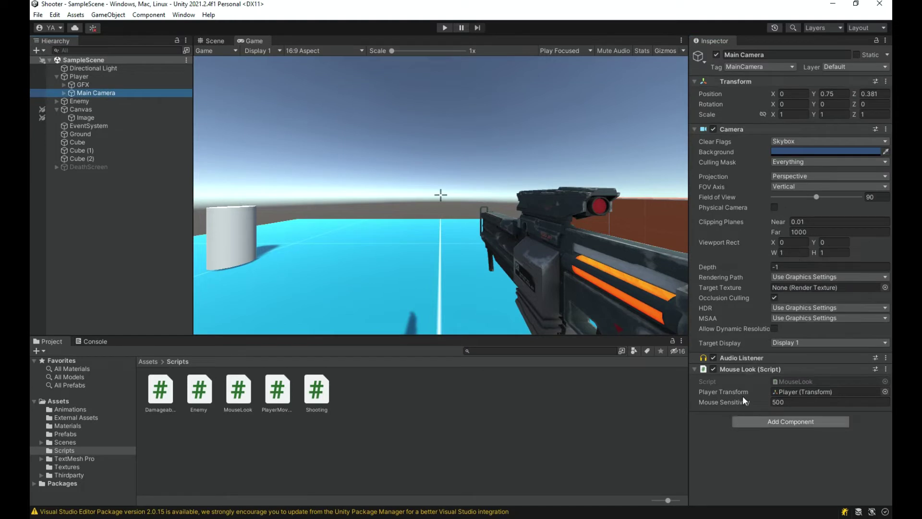
click(765, 369)
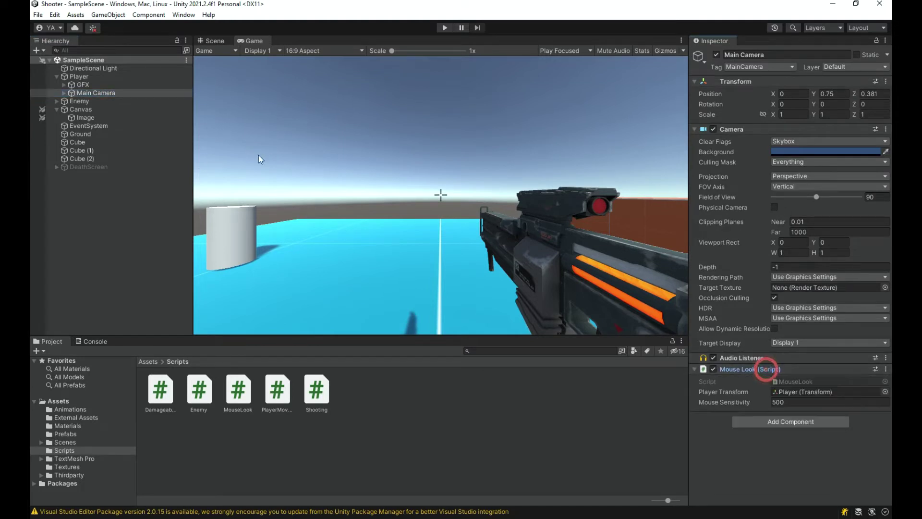
click(445, 27)
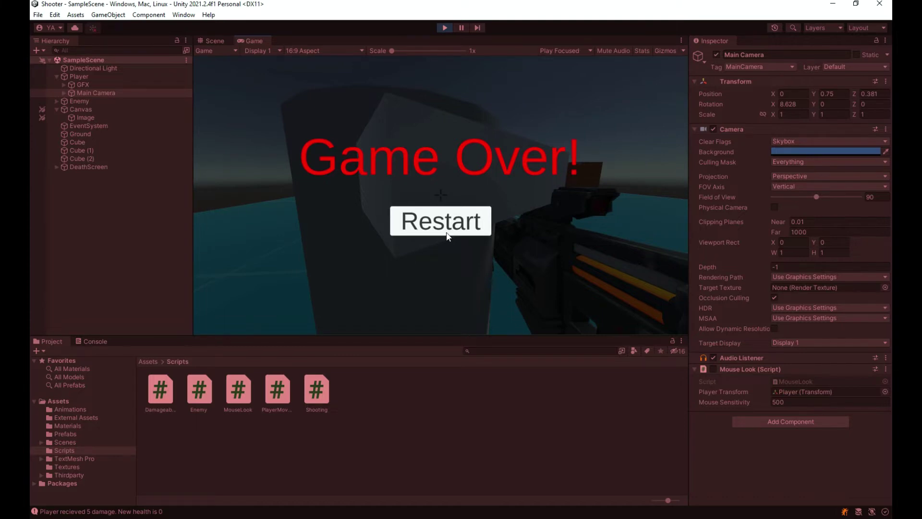
Stop the test run once the Game Over screen has appeared.
click(446, 25)
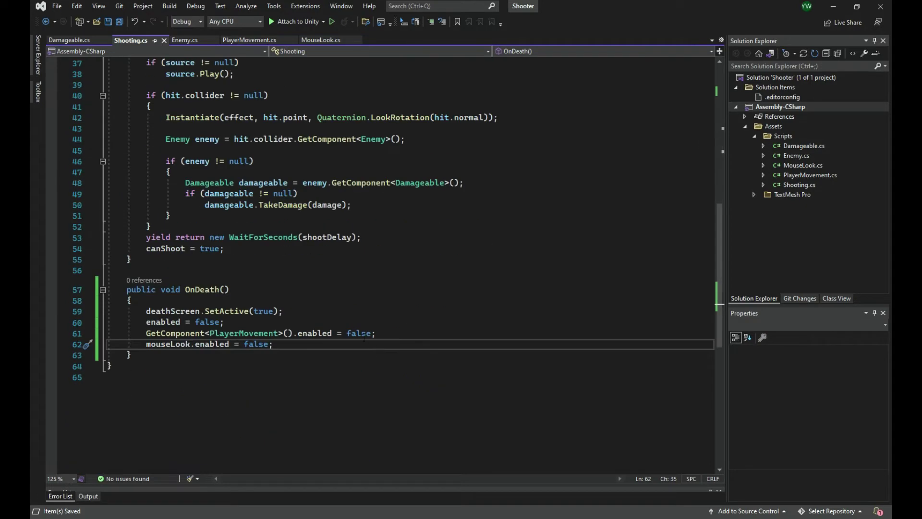
Append Cursor.lockState = CursorLockMode.None to OnDeath, save, and return to Unity.
key(Return)
text(curs)
key(Tab)
text(.l)
key(Tab)
text(=)
key(Tab)
text(.None;)
key(ctrl+s)
key(alt+Tab)
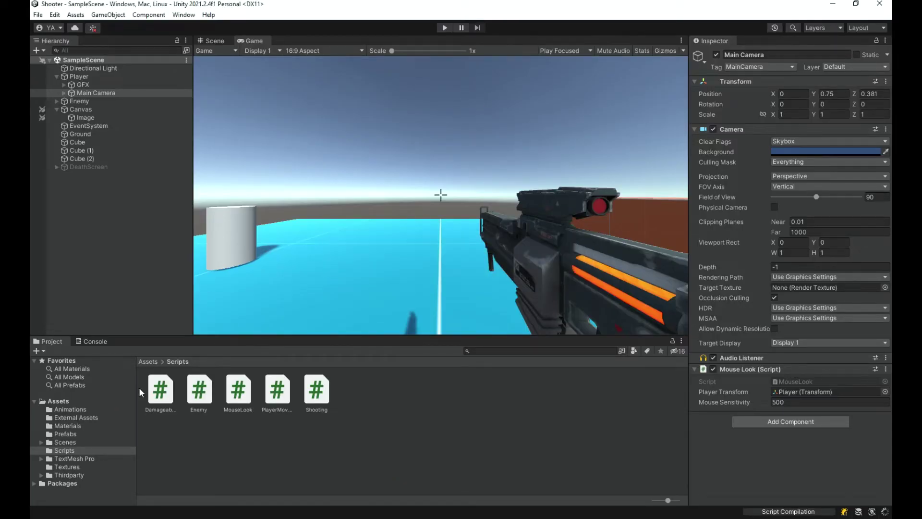
Expand DeathScreen and select its RestartButton object.
click(56, 167)
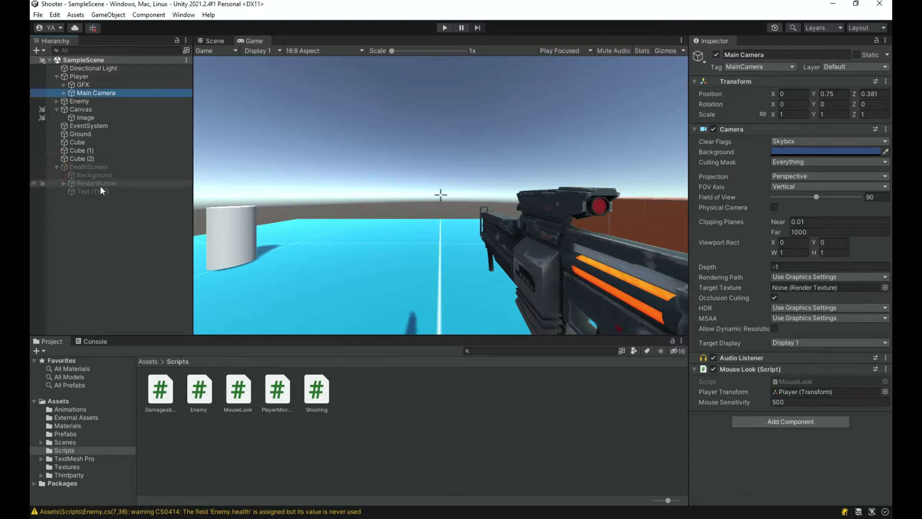
click(100, 186)
scroll(832, 344, down, 3)
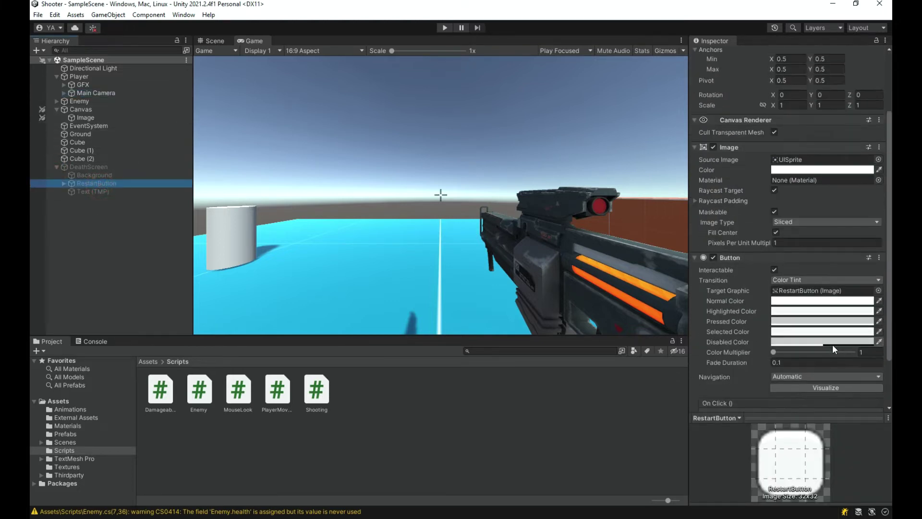
scroll(832, 344, down, 3)
Create a C# script named UIEvents in the Scripts folder and open it.
right_click(358, 449)
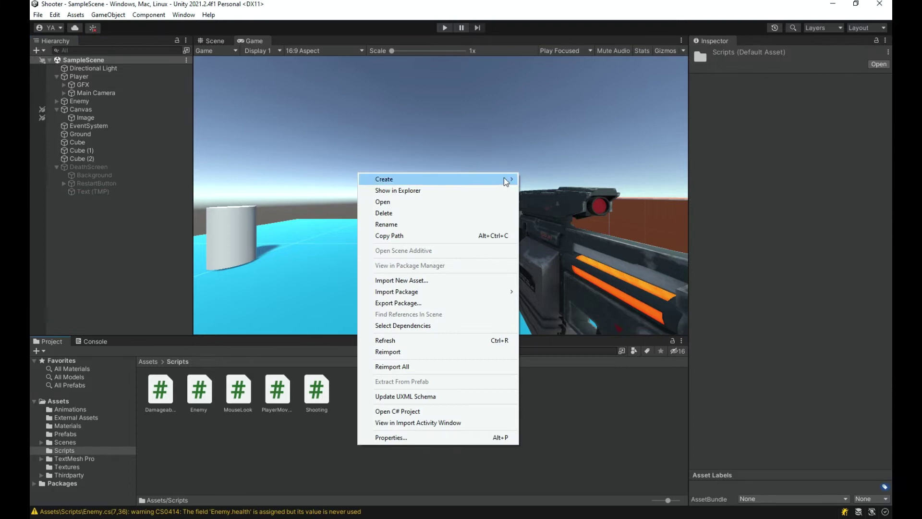
mouse_move(505, 178)
click(548, 76)
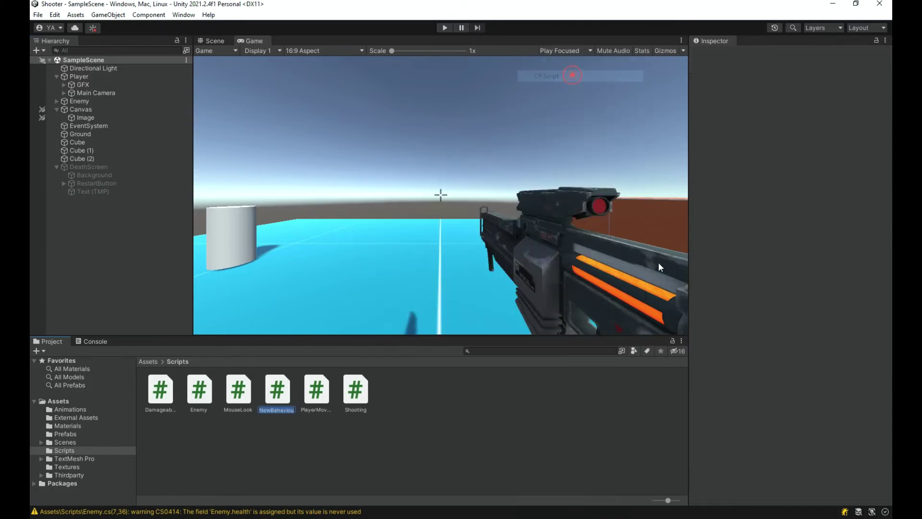
text(UIEven)
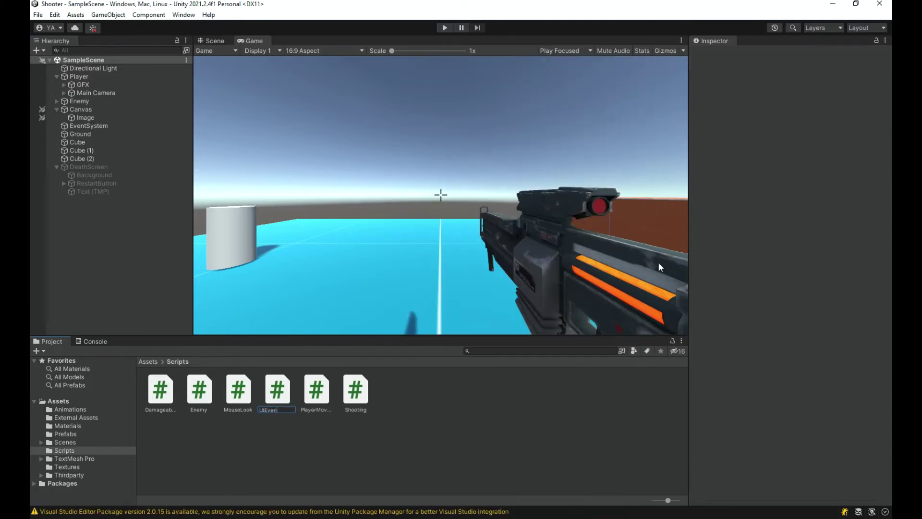
key(Return)
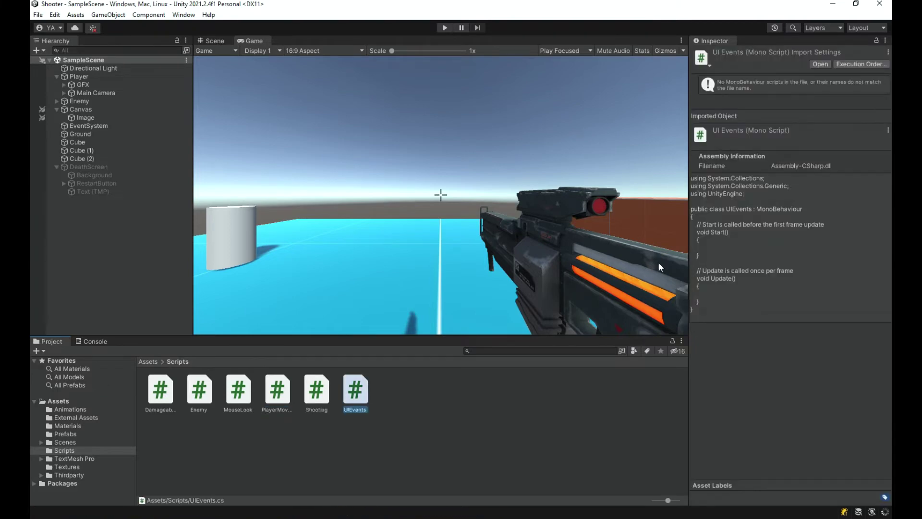
key(Return)
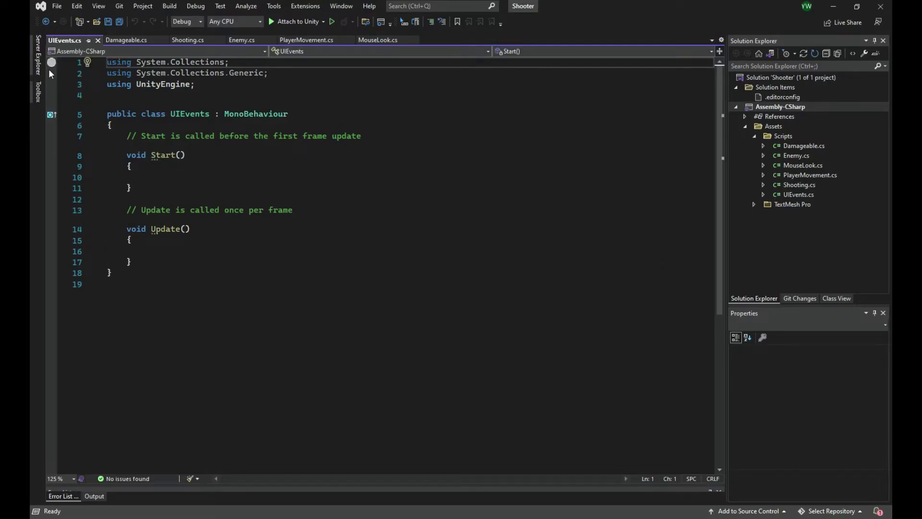
Delete the two unused using lines from UIEvents and save.
drag(107, 62, 107, 84)
key(Delete)
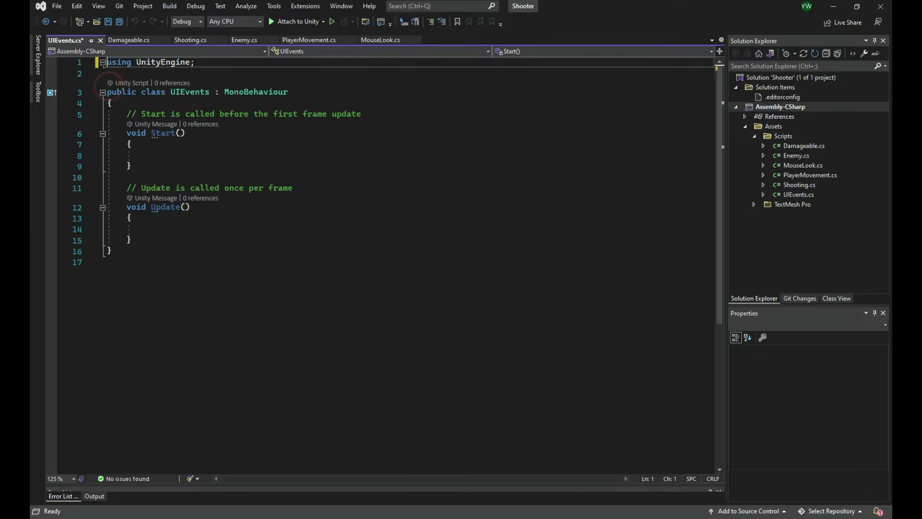
scroll(108, 88, down, 1)
key(ctrl+s)
scroll(108, 88, up, 1)
Replace the Start and Update methods with an empty public void Restart() method and save.
mouse_move(132, 240)
mouse_down()
mouse_move(148, 155)
mouse_move(127, 114)
mouse_up()
key(Delete)
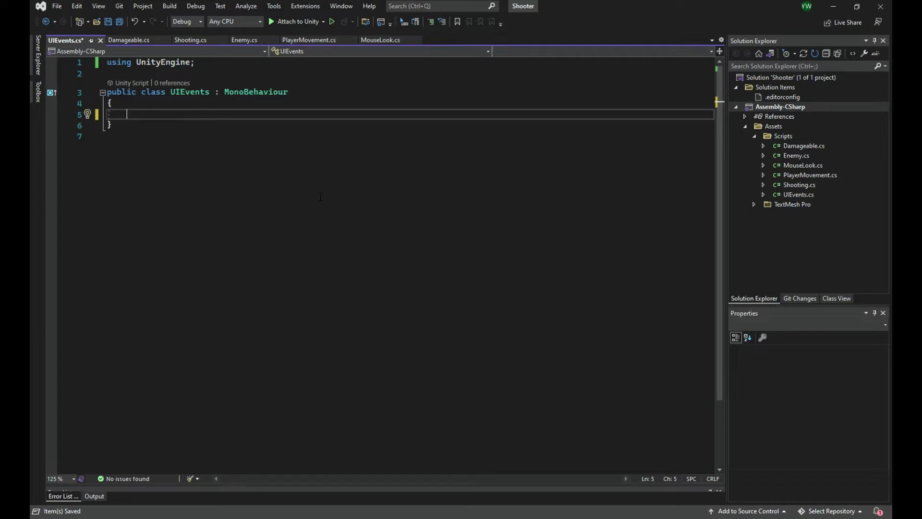
text(public )
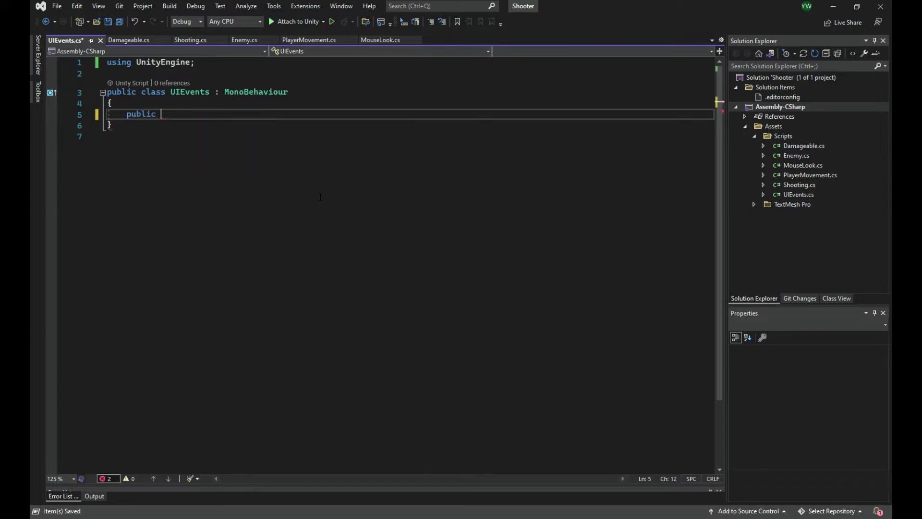
text(oid )
text(Restart*())
key(Return)
text({)
key(Return)
key(ctrl+s)
Add 'using UnityEngine.SceneManagement;' below the first using line and save.
click(262, 63)
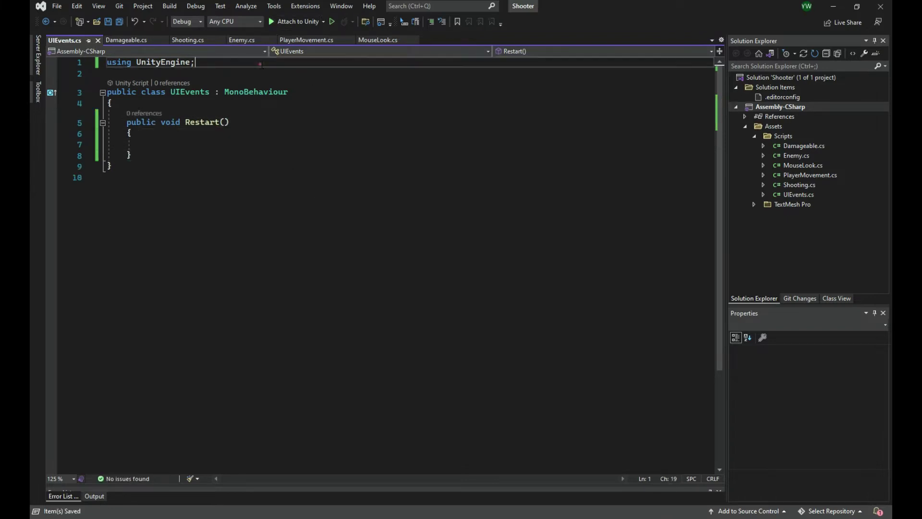
key(Return)
text(using u)
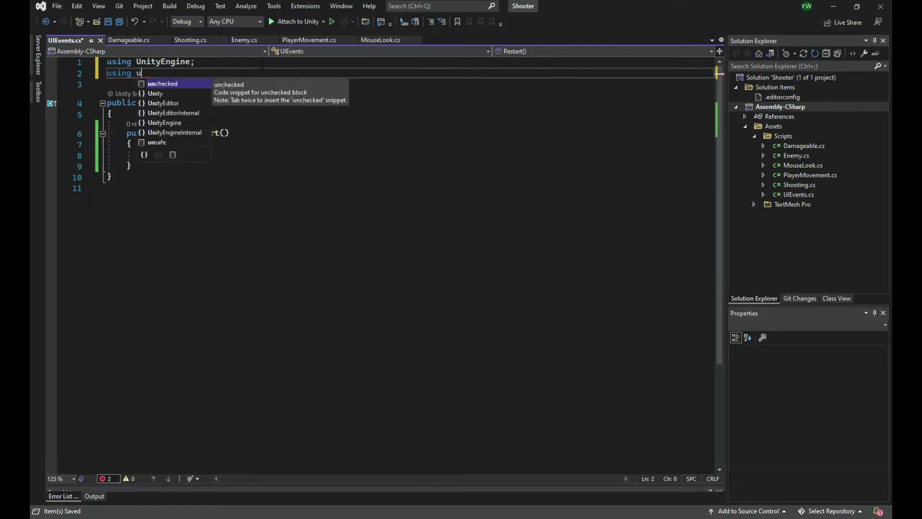
key(BackSpace)
text(Uni)
key(Down)
key(Down)
key(Down)
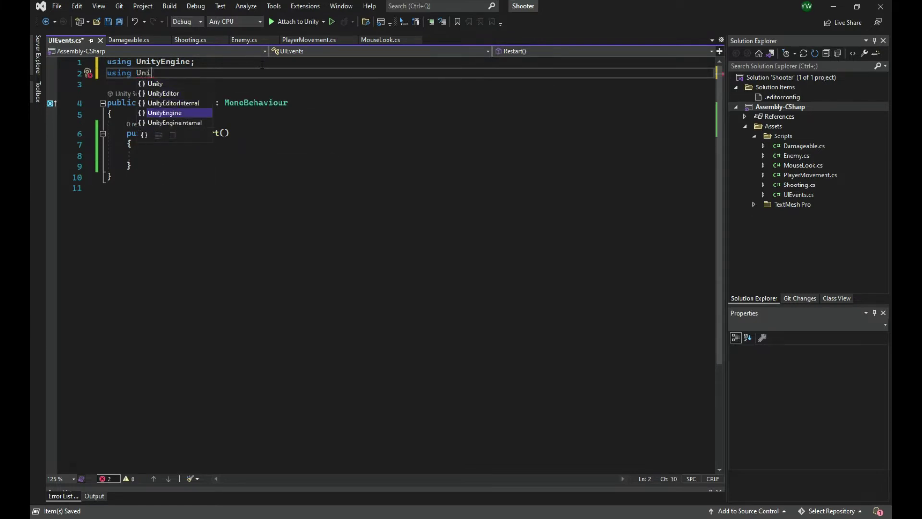
key(Tab)
text(.)
key(Tab)
text(;)
key(Return)
key(ctrl+s)
key(Down)
key(Down)
key(Down)
key(Down)
key(Down)
Make Restart call SceneManager.LoadScene(SceneManager.GetActiveScene().buildIndex) and save the script.
text(S)
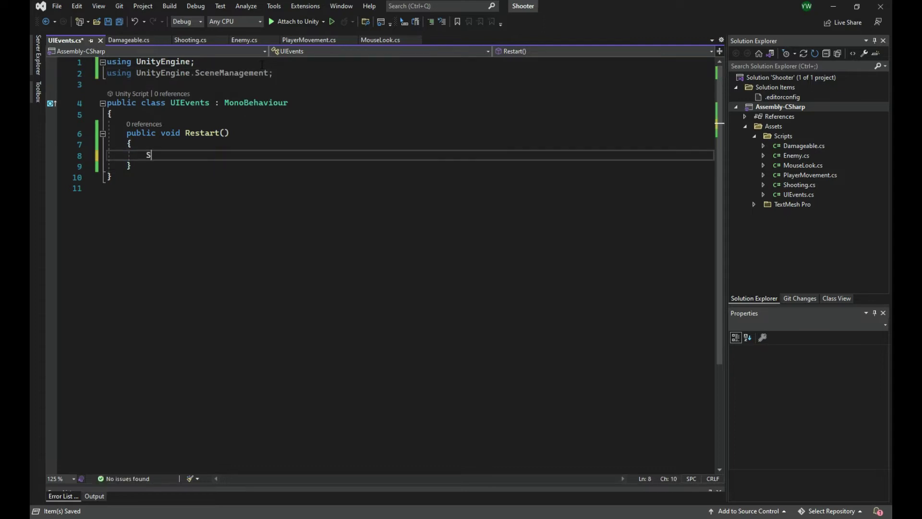
text(cebeN)
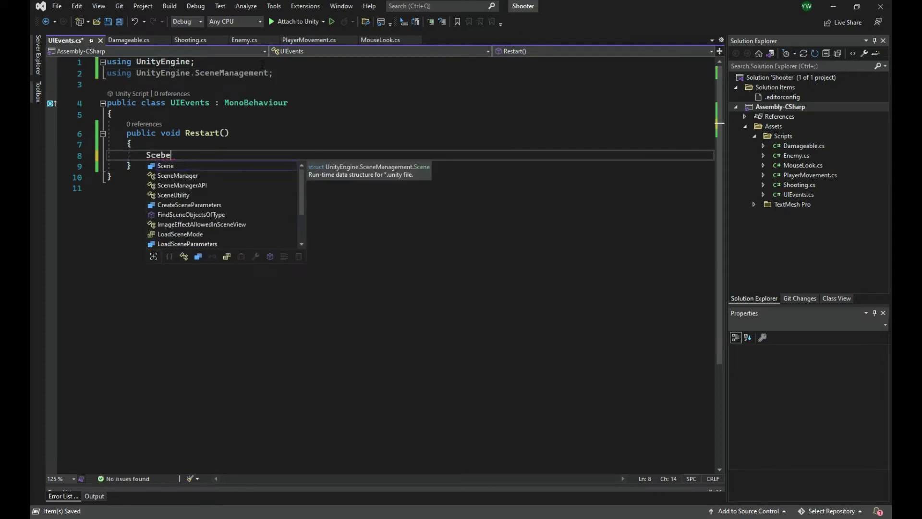
key(BackSpace)
key(BackSpace)
text(neManager.)
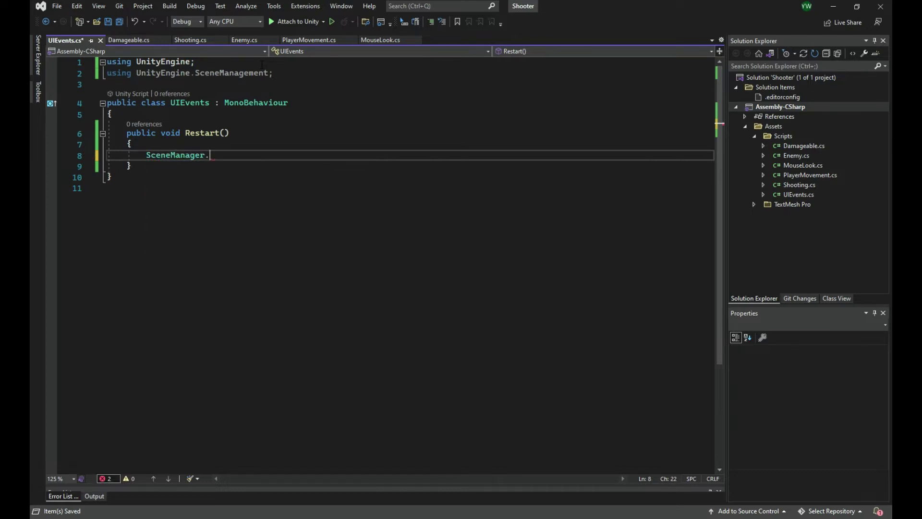
text(Loa)
key(Tab)
text((S)
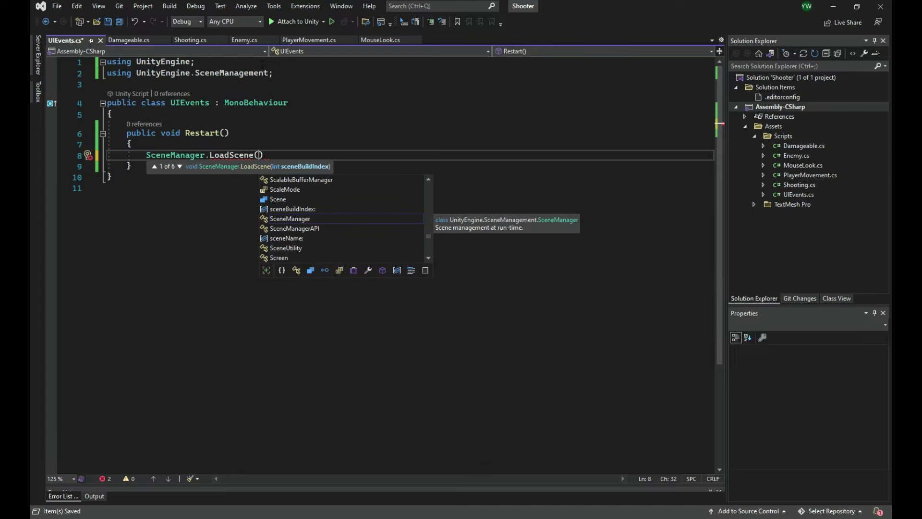
text(c)
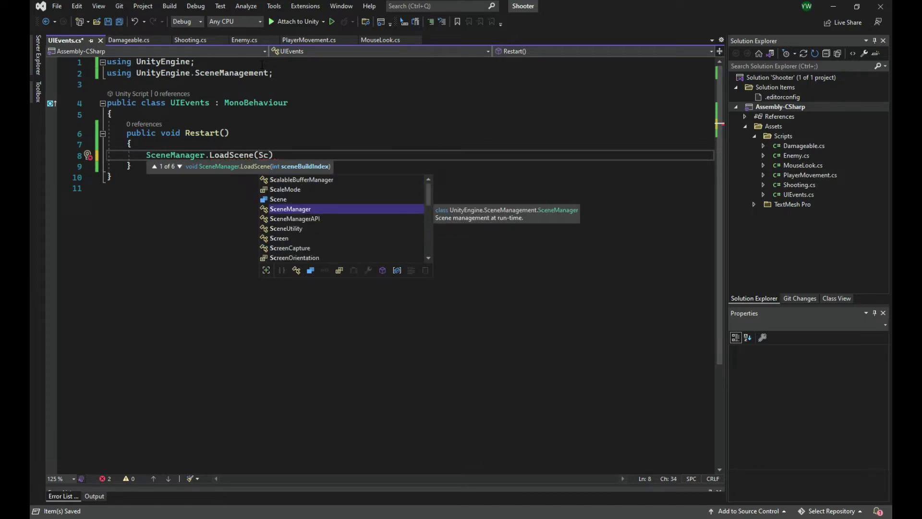
key(Tab)
text(.)
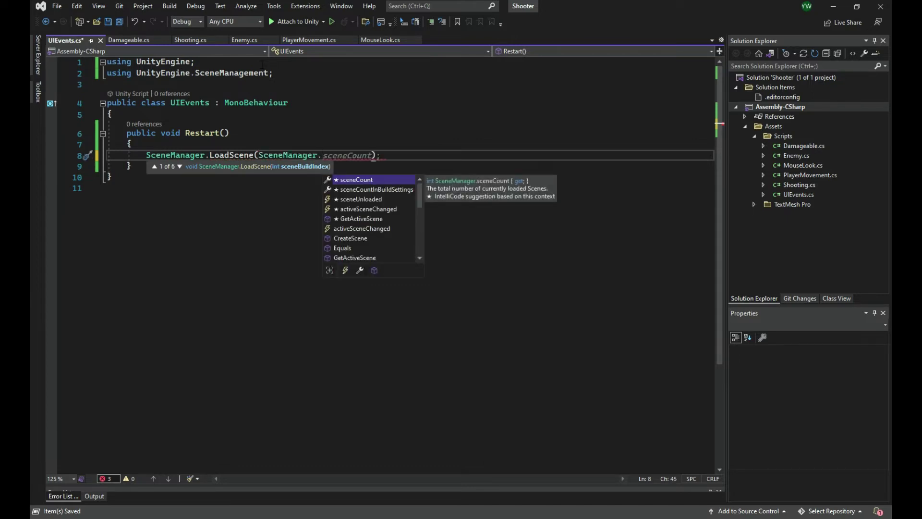
text(Get)
key(Tab)
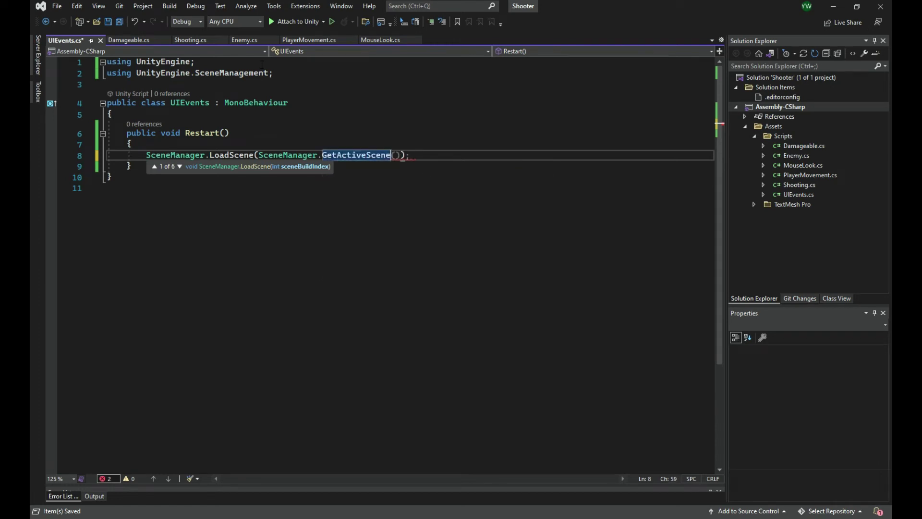
text(());)
key(Left)
key(Left)
text(.bu))
key(ctrl+s)
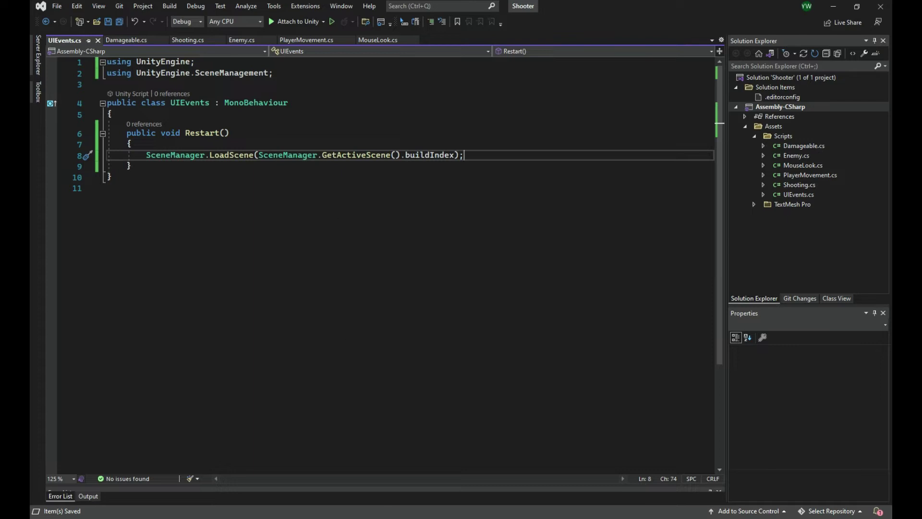
In Unity, create an empty UIEvents object, attach the UIEvents script, and save the scene.
mouse_move(370, 518)
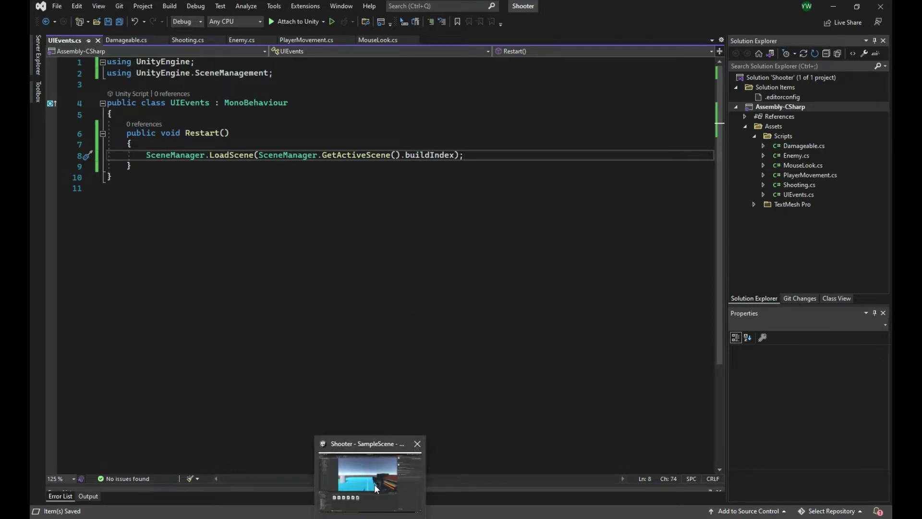
click(374, 484)
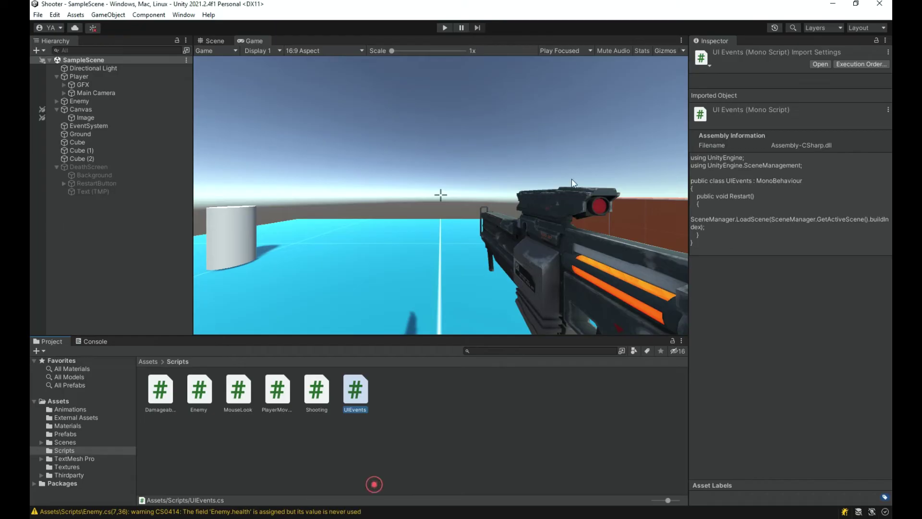
right_click(74, 230)
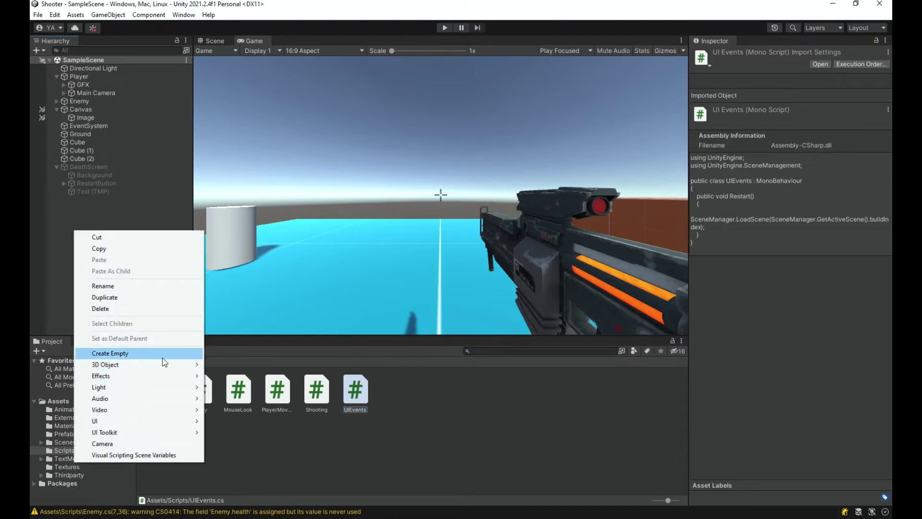
click(162, 358)
text(UIEvents)
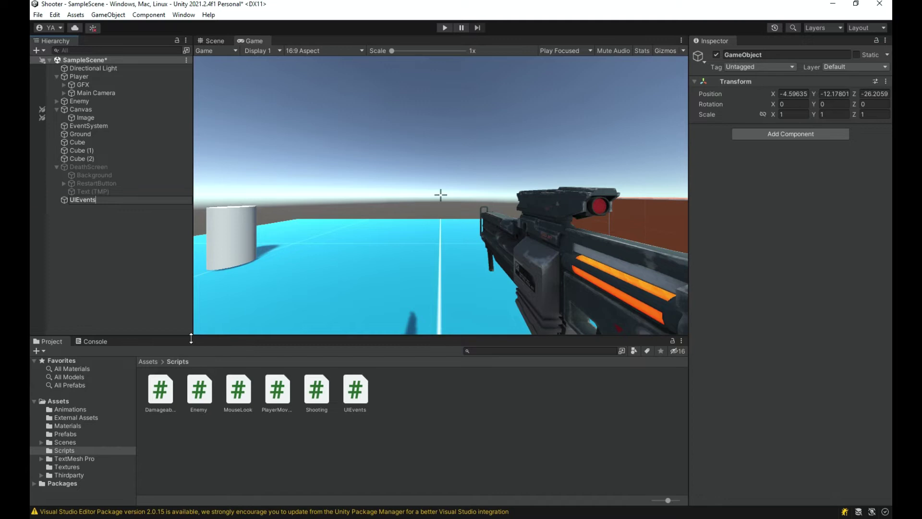
key(Return)
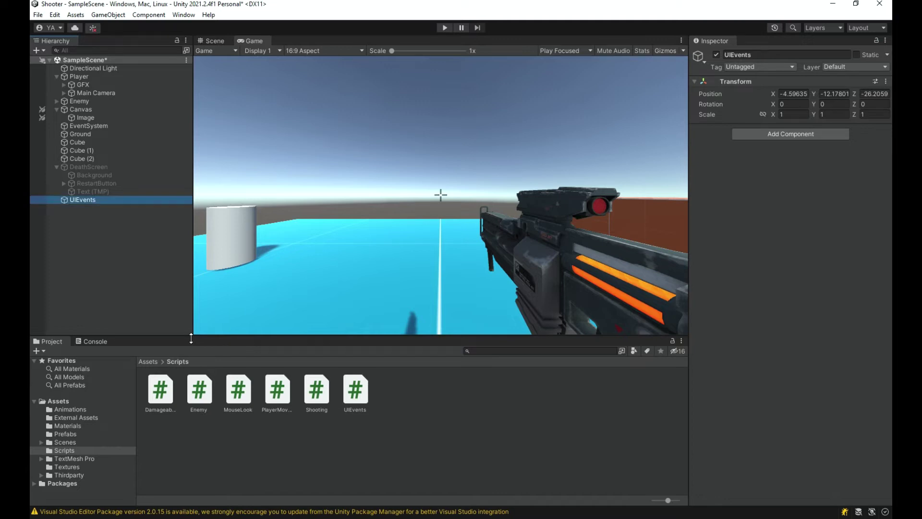
click(377, 419)
drag(355, 391, 149, 200)
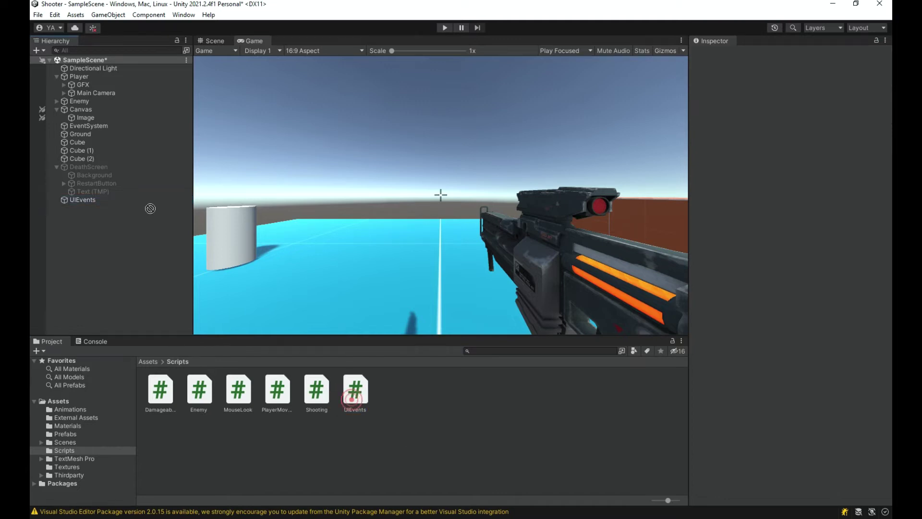
key(ctrl+s)
Add a RestartButton On Click entry targeting UIEvents that calls UIEvents.Restart.
click(123, 183)
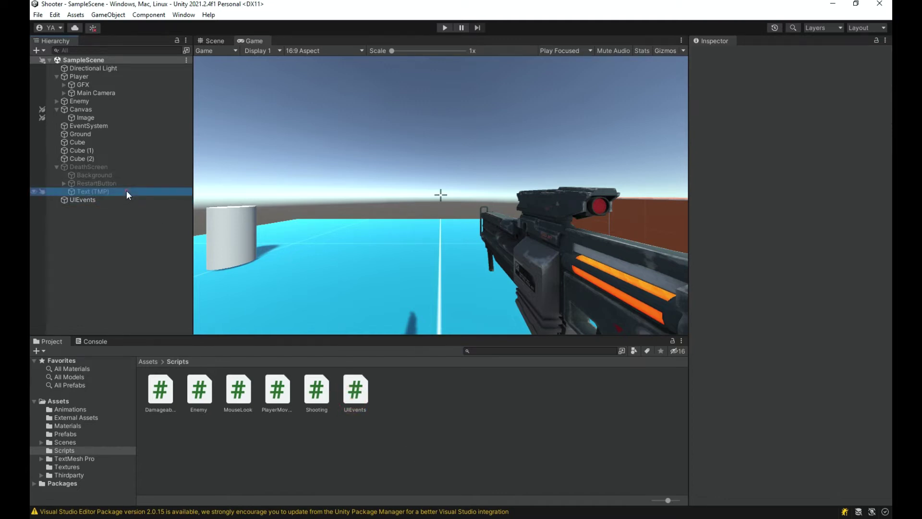
scroll(749, 348, down, 3)
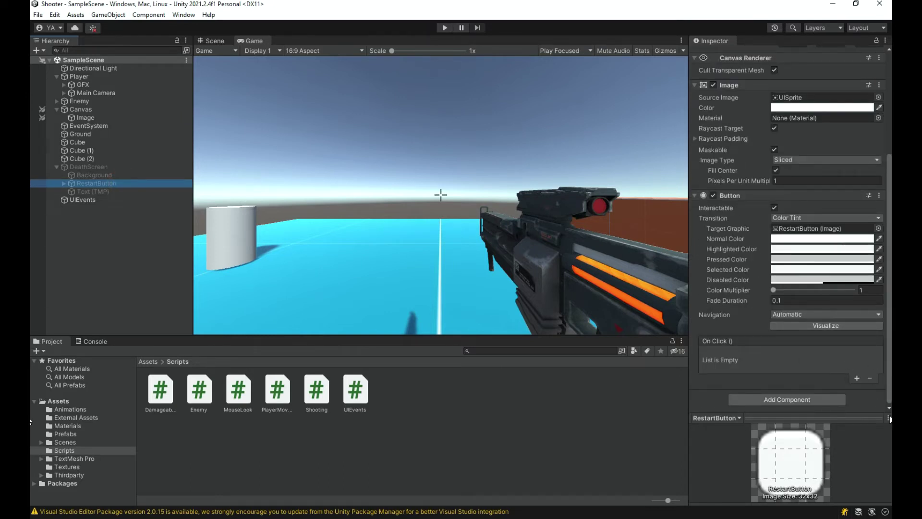
click(857, 379)
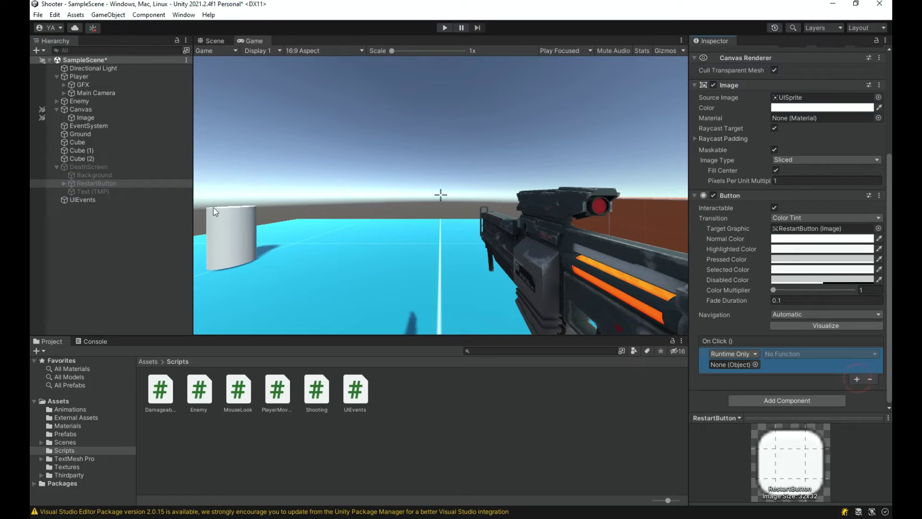
mouse_move(142, 198)
mouse_down()
mouse_move(770, 315)
mouse_move(747, 364)
mouse_up()
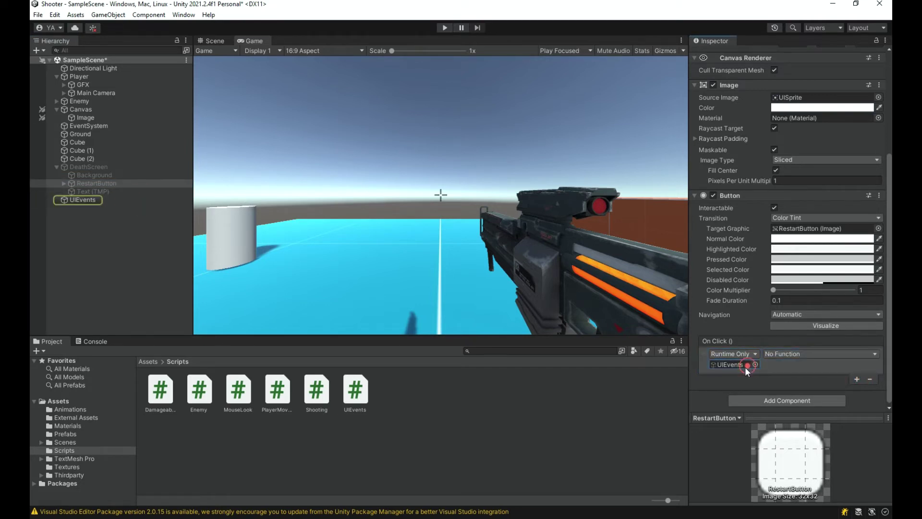
click(817, 353)
mouse_move(815, 408)
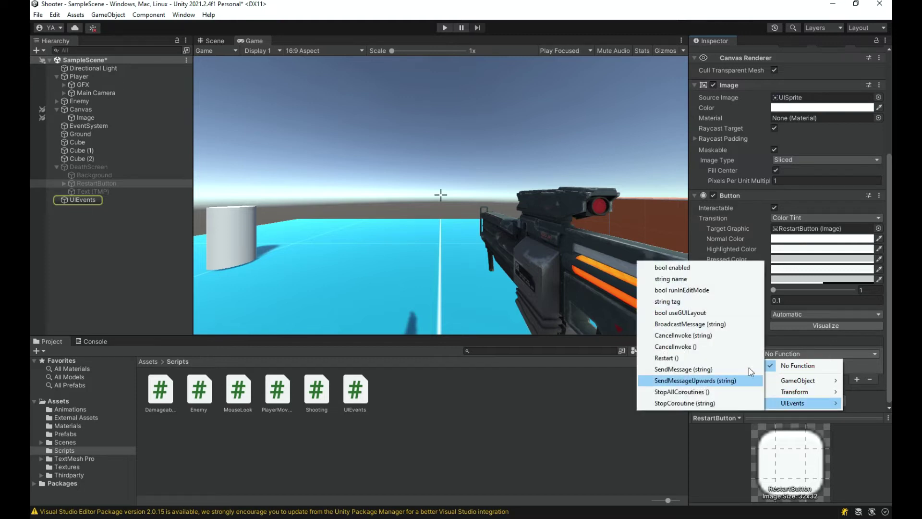
click(725, 354)
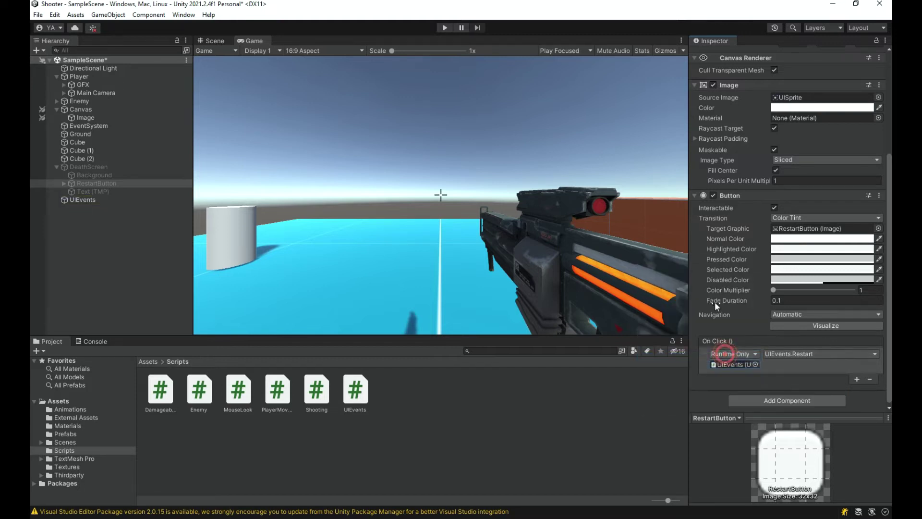
Play-test to Game Over, use Restart to reload the scene, then stop play mode.
click(446, 28)
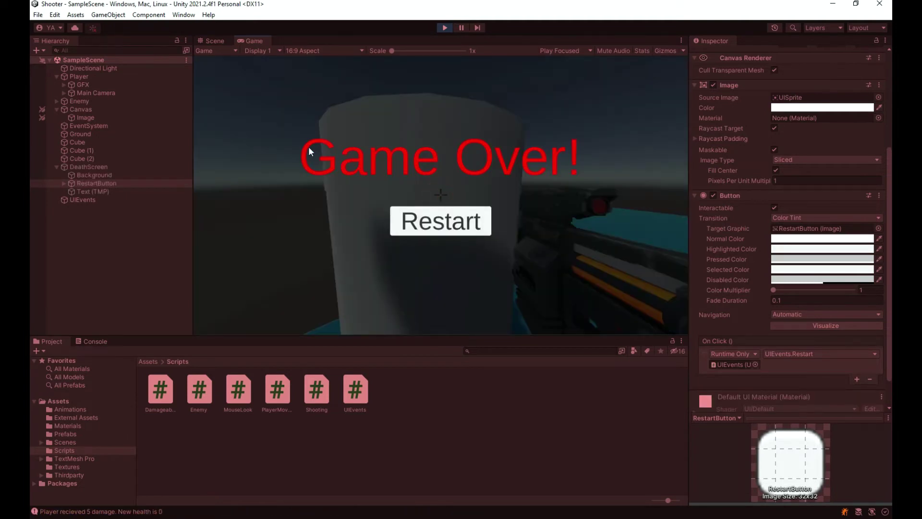
click(442, 233)
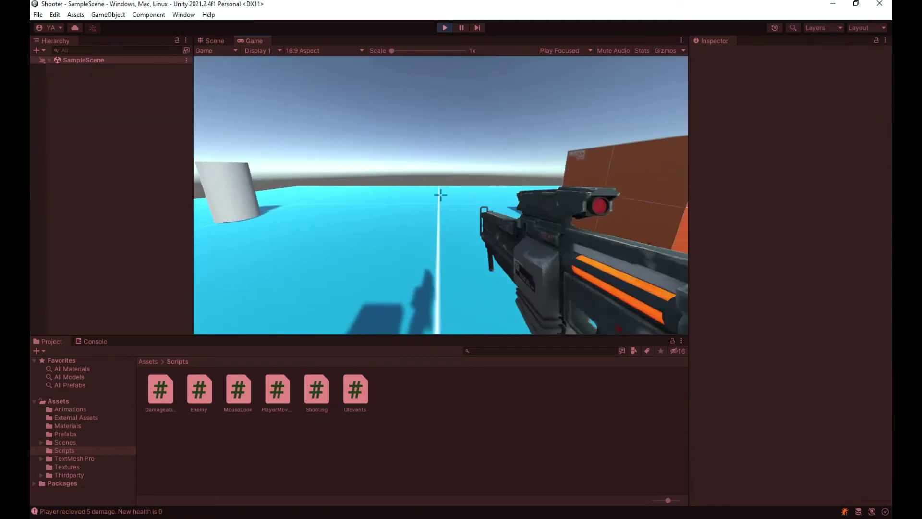
click(445, 27)
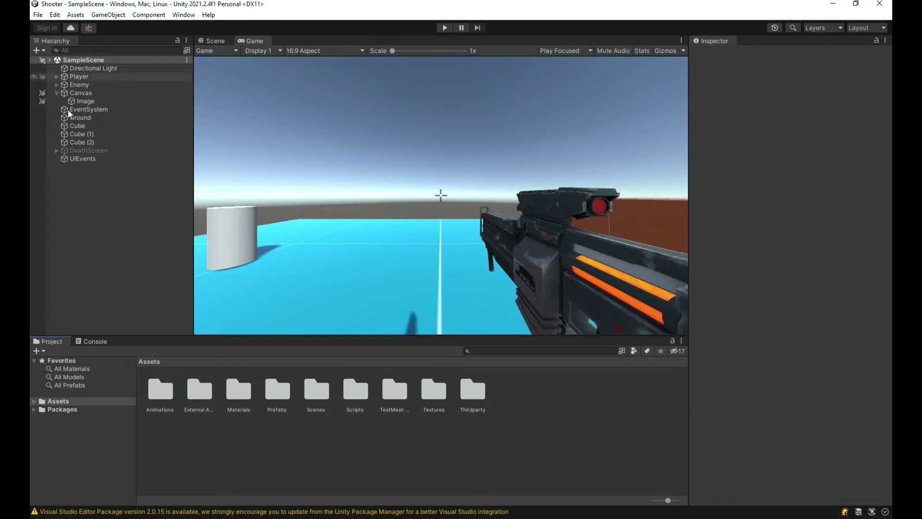
Add a UI Image under Canvas named HealthBar.
right_click(97, 92)
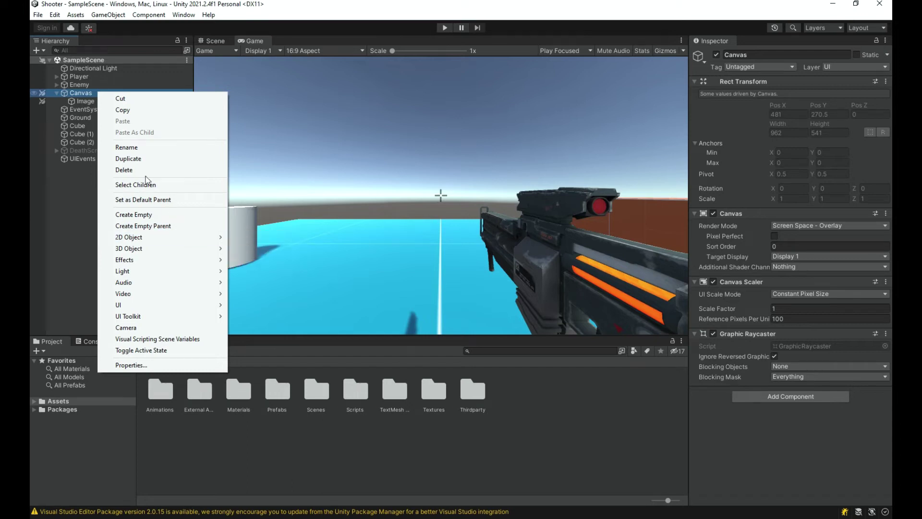
mouse_move(160, 307)
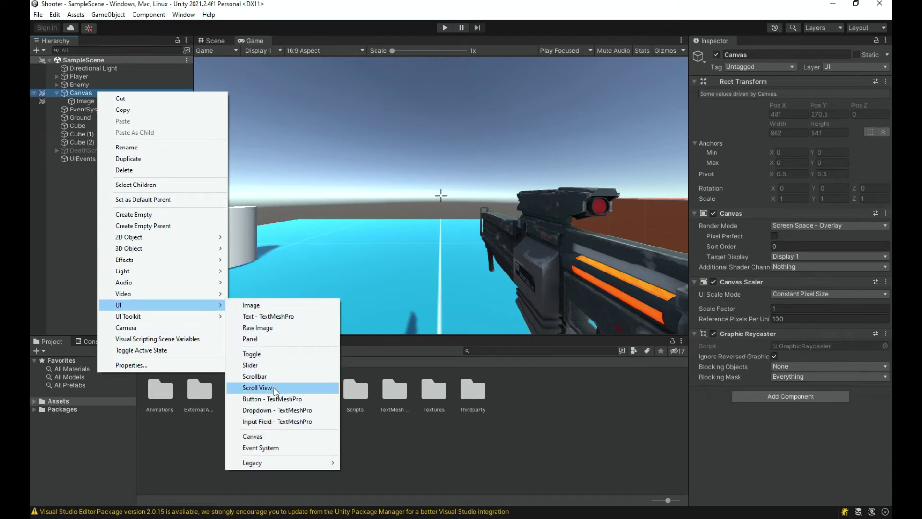
click(315, 307)
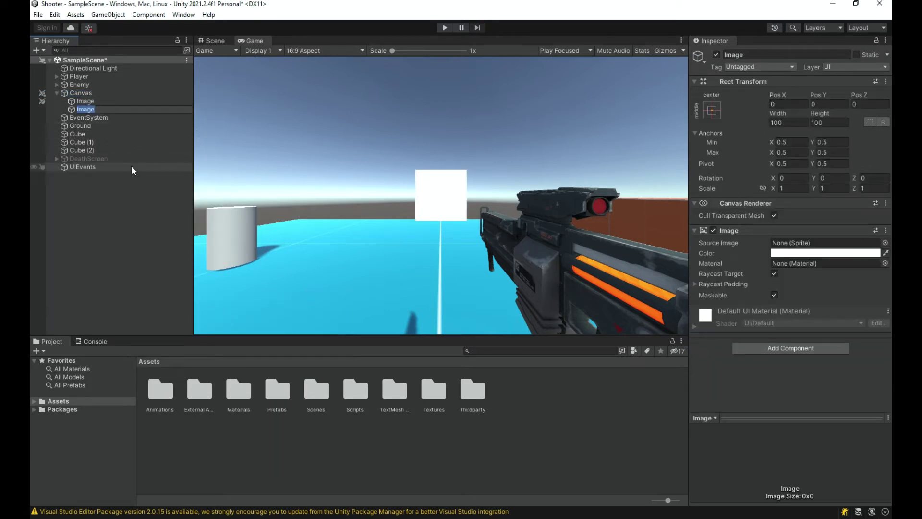
text(HealthBar)
key(Return)
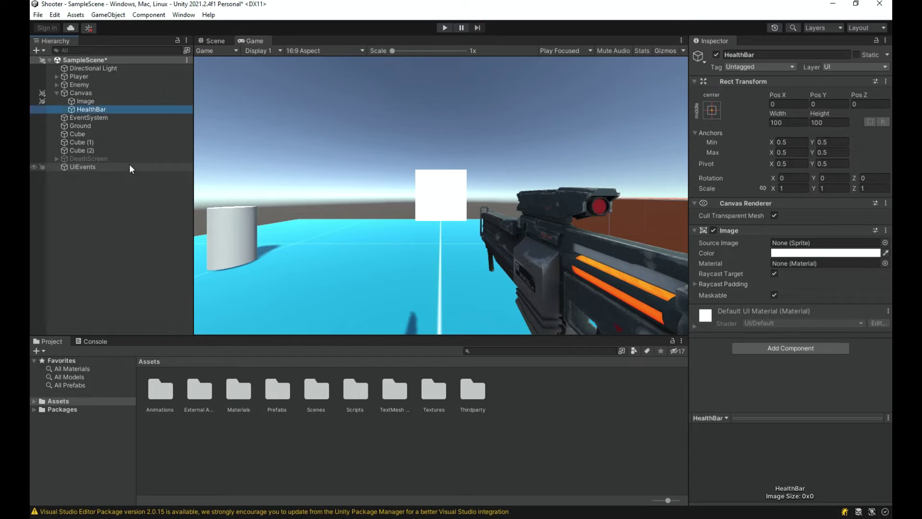
Rename the existing Image to Crosshair and save the scene.
key(Up)
key(F2)
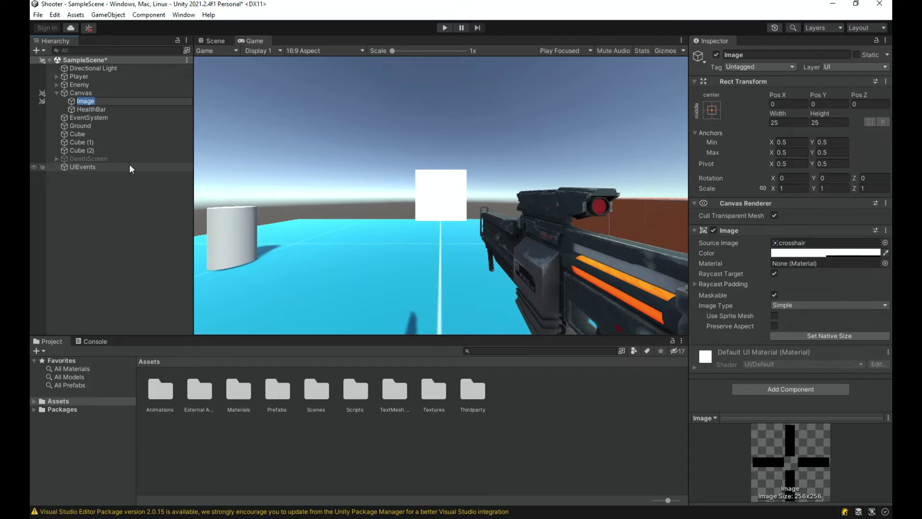
text(Crosshair)
key(Return)
key(ctrl+s)
Anchor HealthBar to the bottom-left corner of the Canvas.
click(151, 110)
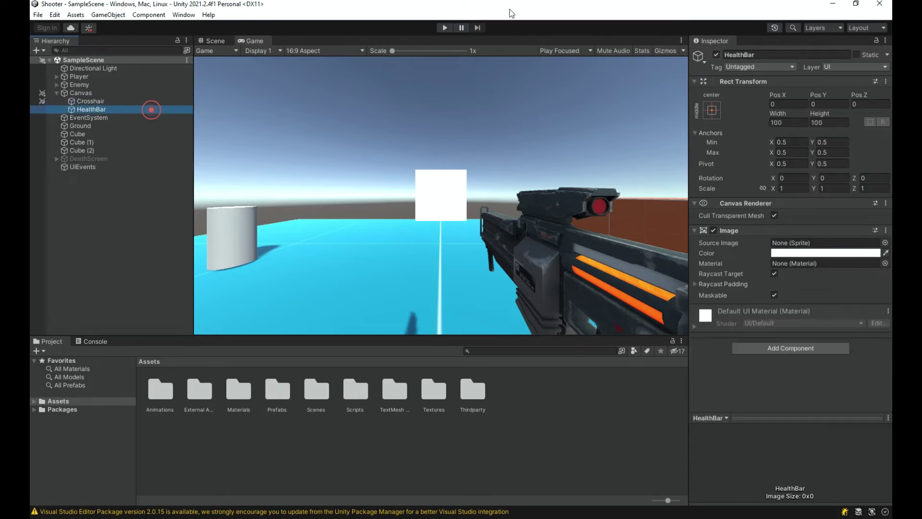
click(712, 110)
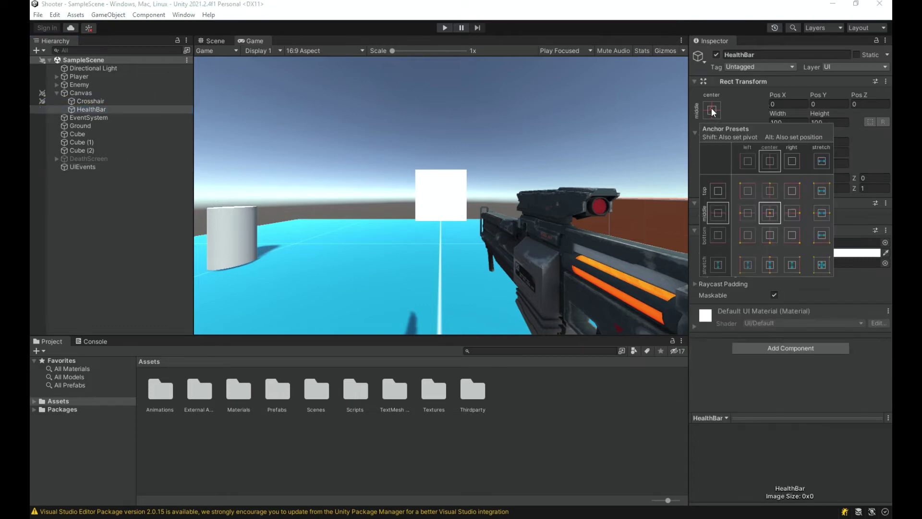
alt+click(747, 235)
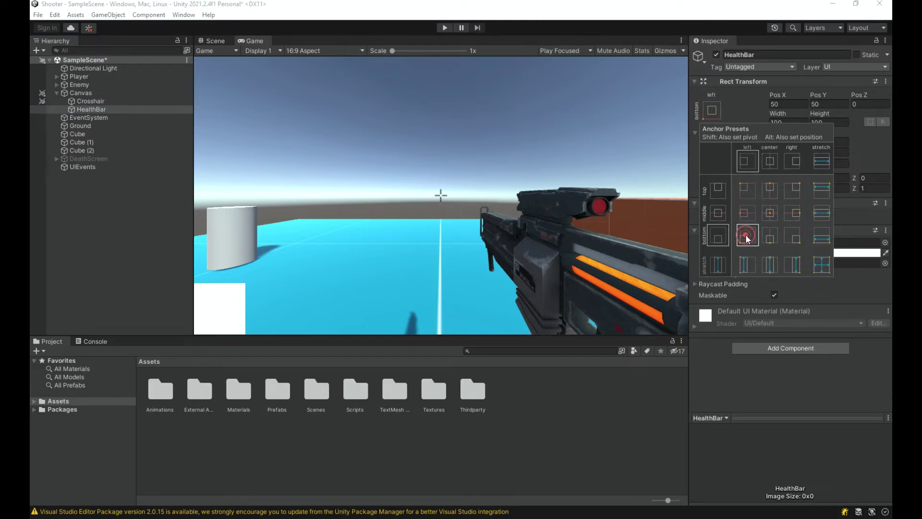
click(782, 94)
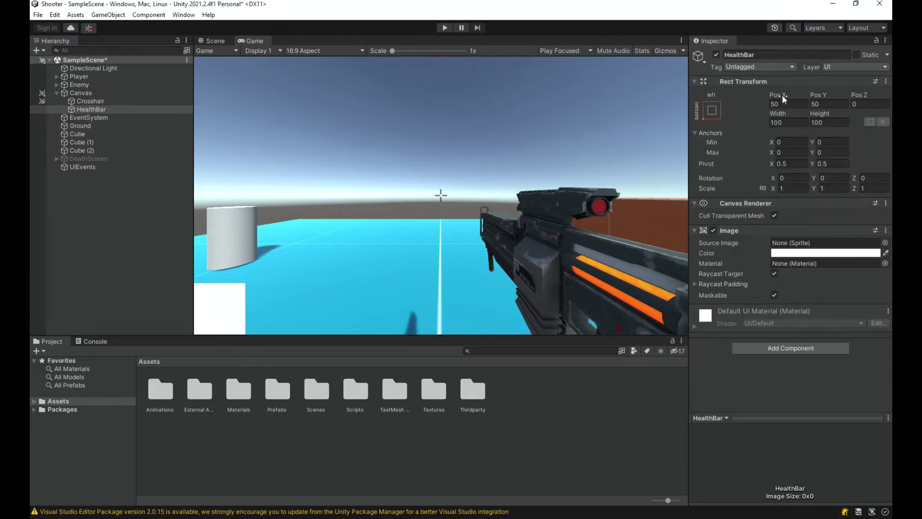
drag(782, 93, 843, 95)
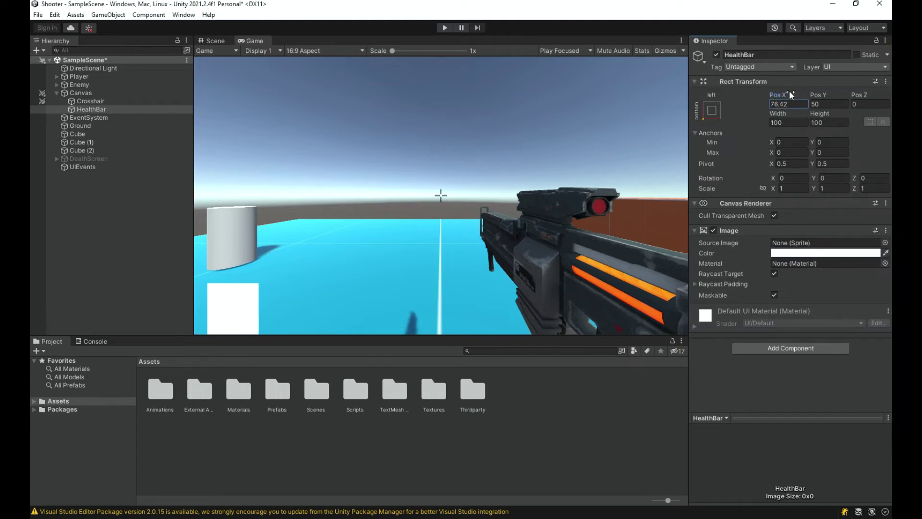
Try HealthBar positions of X 100, Y 100, then X 75, Y 75.
double_click(803, 104)
text(100)
click(820, 105)
text(100)
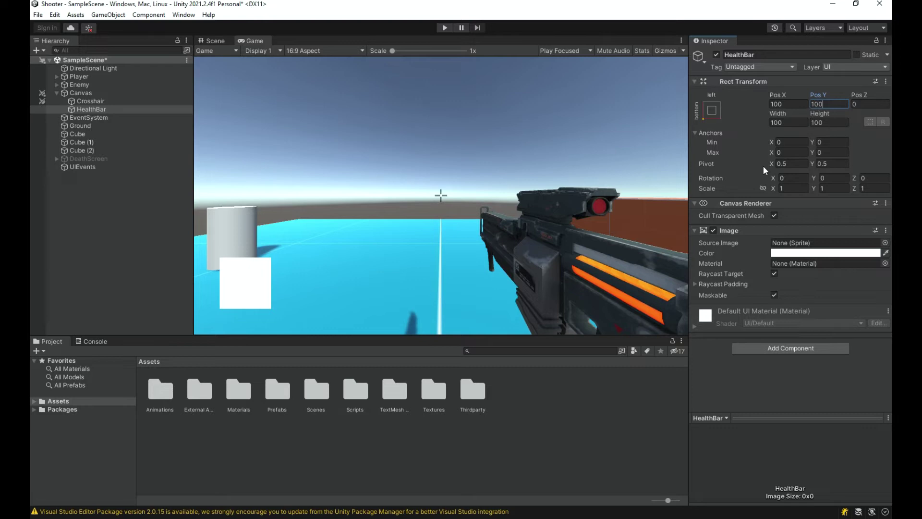
click(797, 106)
text(75)
click(828, 104)
text(75)
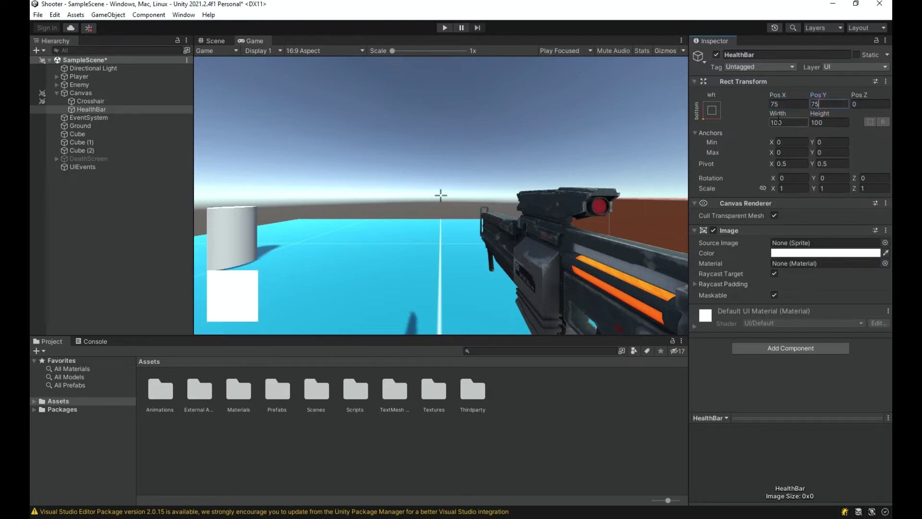
Adjust HealthBar's height to around 50–60, set Pos Y to 50, and save.
click(813, 121)
drag(814, 116, 693, 117)
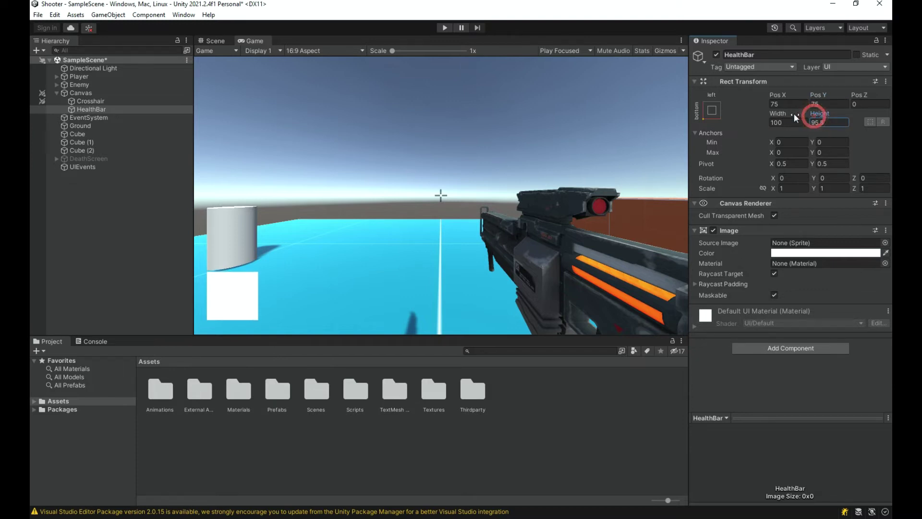
double_click(849, 122)
text(50)
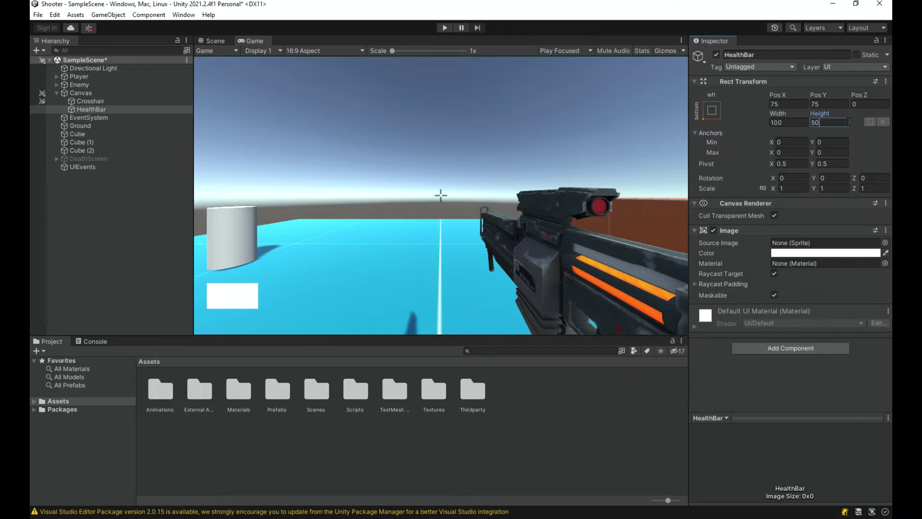
key(BackSpace)
text(6)
drag(822, 99, 783, 90)
text(50)
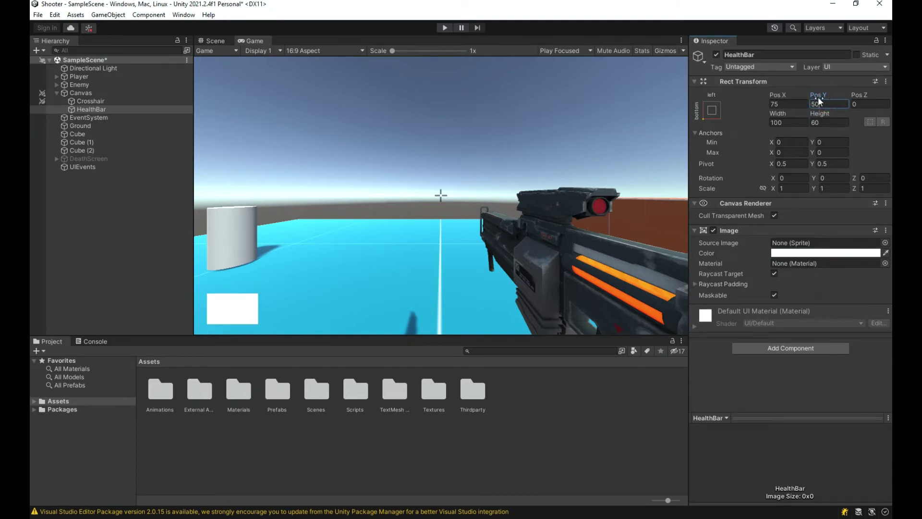
key(BackSpace)
key(BackSpace)
text(65)
key(BackSpace)
key(BackSpace)
text(50)
key(ctrl+s)
Set HealthBar's width to 250, adjust its height, set Pos X to 150, and save.
drag(787, 115, 247, 132)
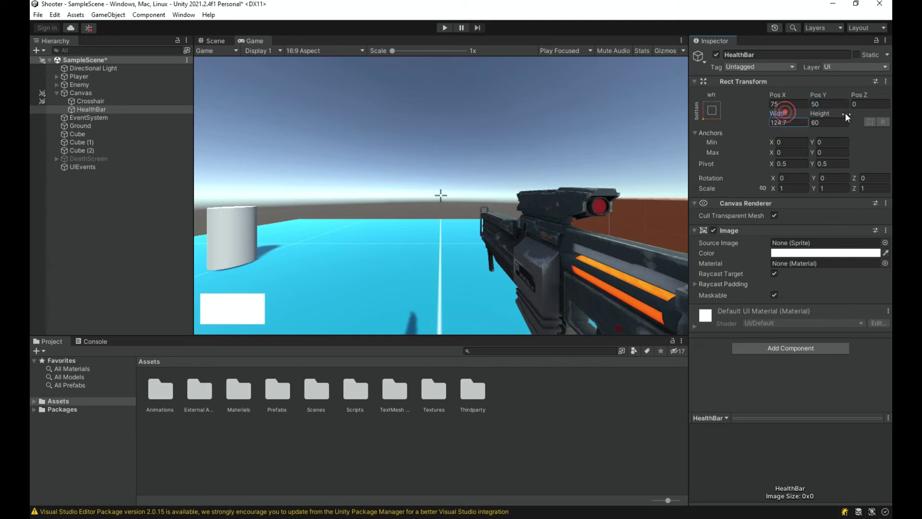
click(782, 123)
text(200)
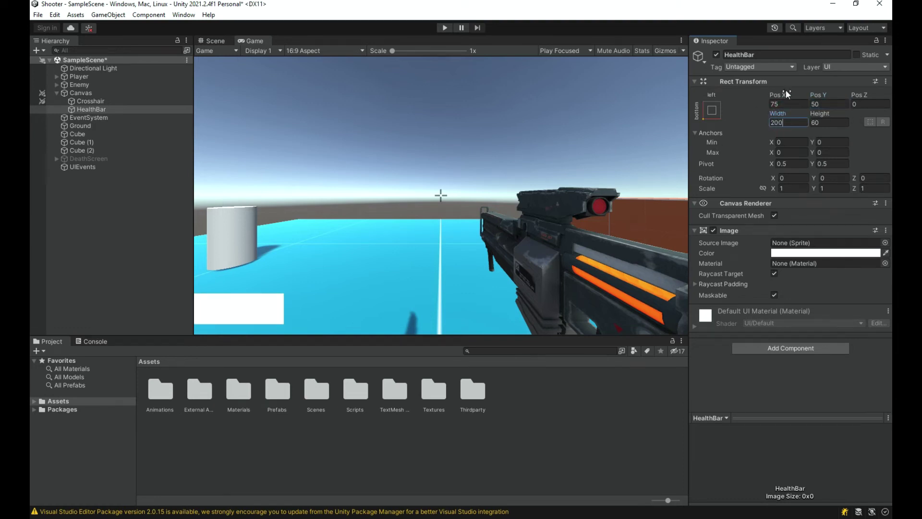
drag(786, 91, 831, 133)
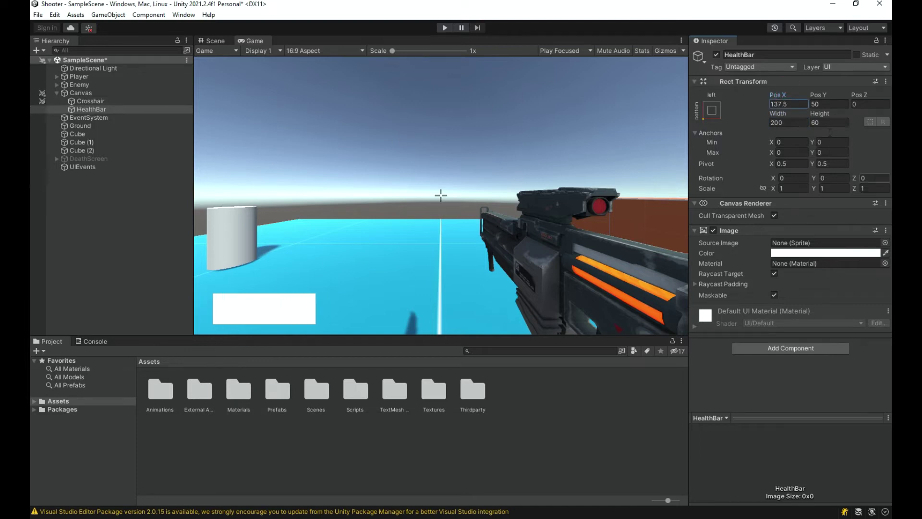
click(774, 123)
key(Delete)
text(5)
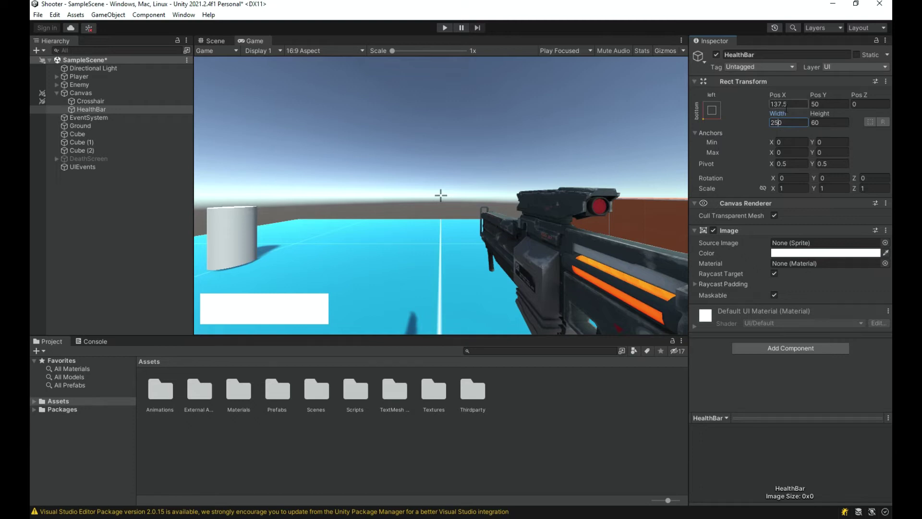
click(826, 123)
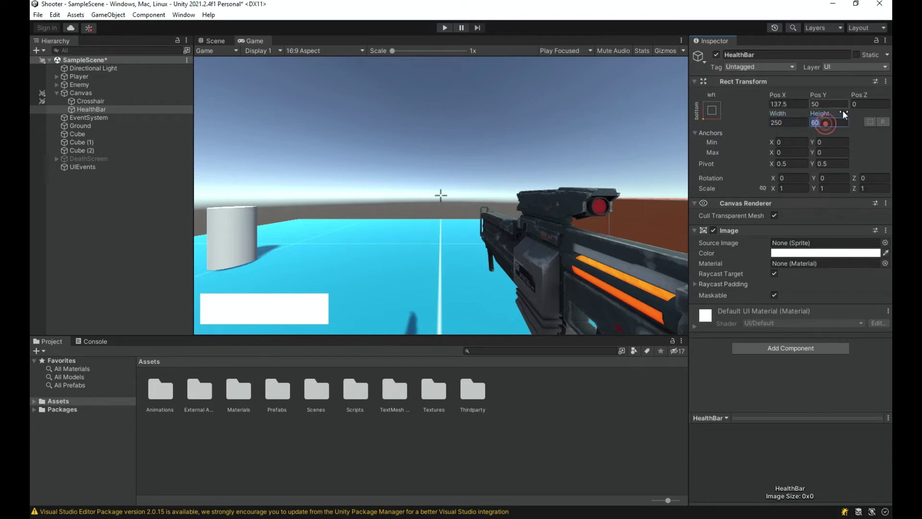
text(4)
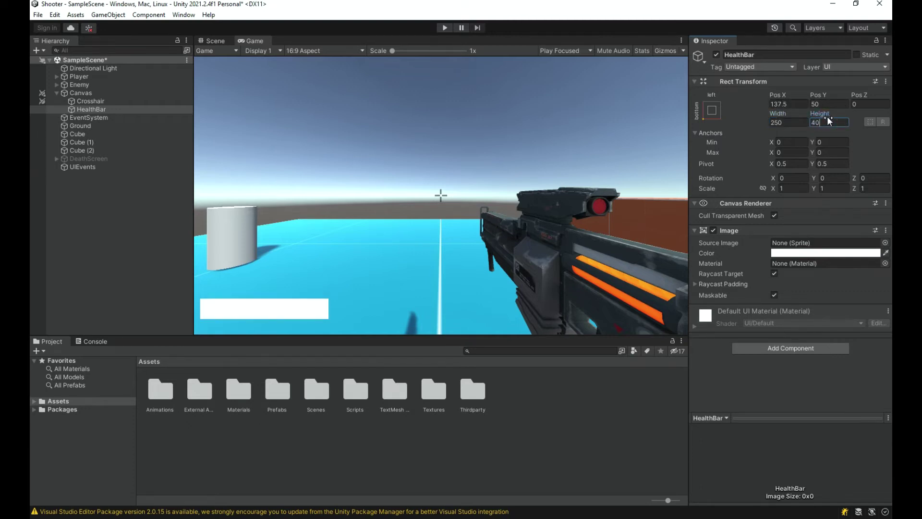
mouse_move(823, 94)
mouse_down()
mouse_move(814, 94)
mouse_move(836, 112)
mouse_up()
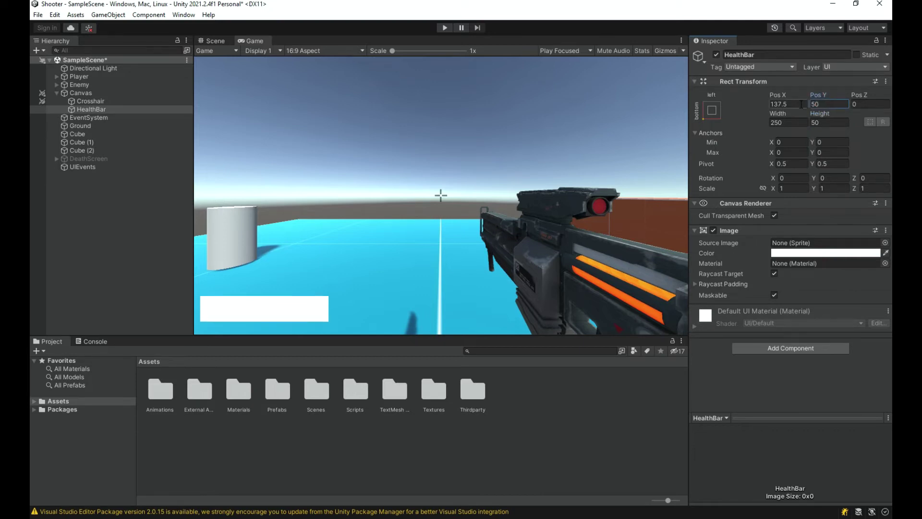
drag(786, 94, 797, 95)
text(150)
key(ctrl+s)
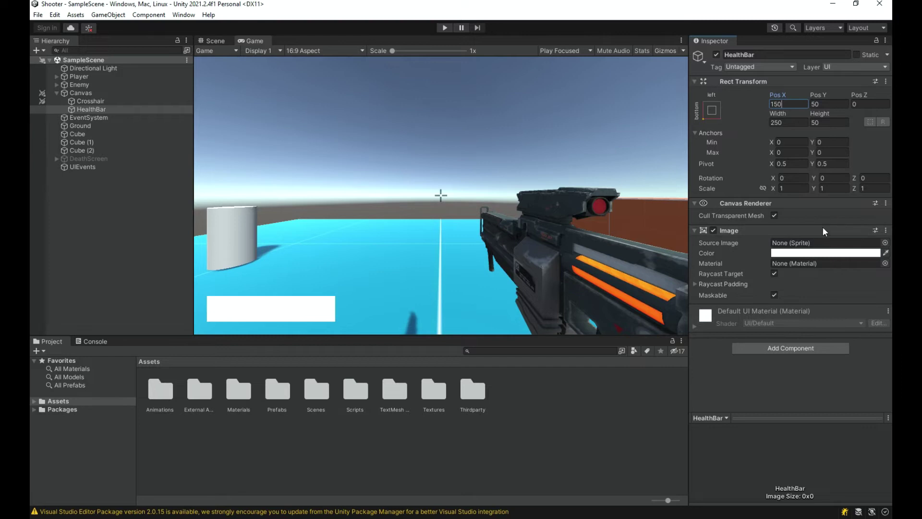
Add a UI Image named Fill inside the HealthBar.
right_click(84, 111)
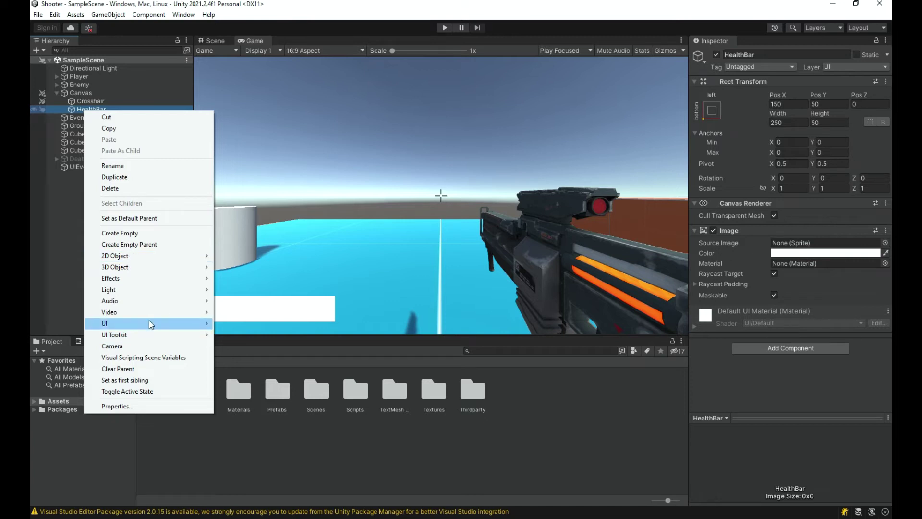
mouse_move(149, 320)
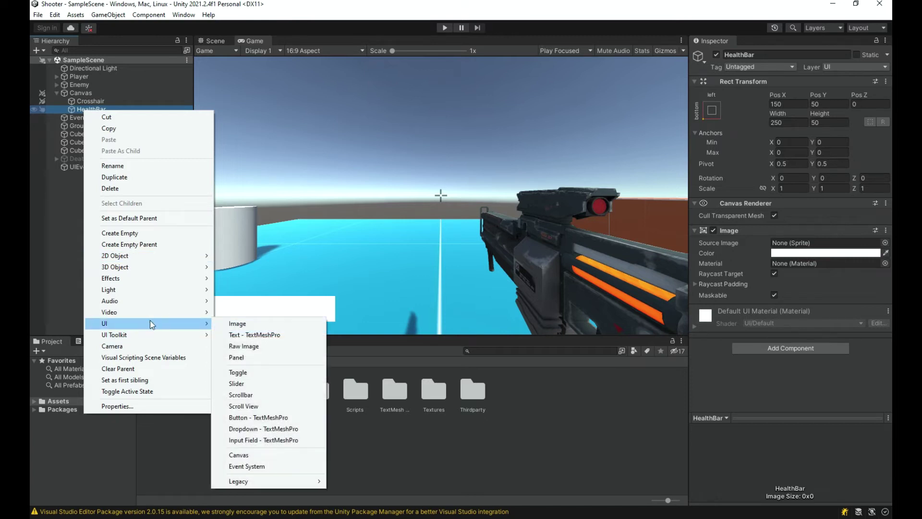
click(281, 328)
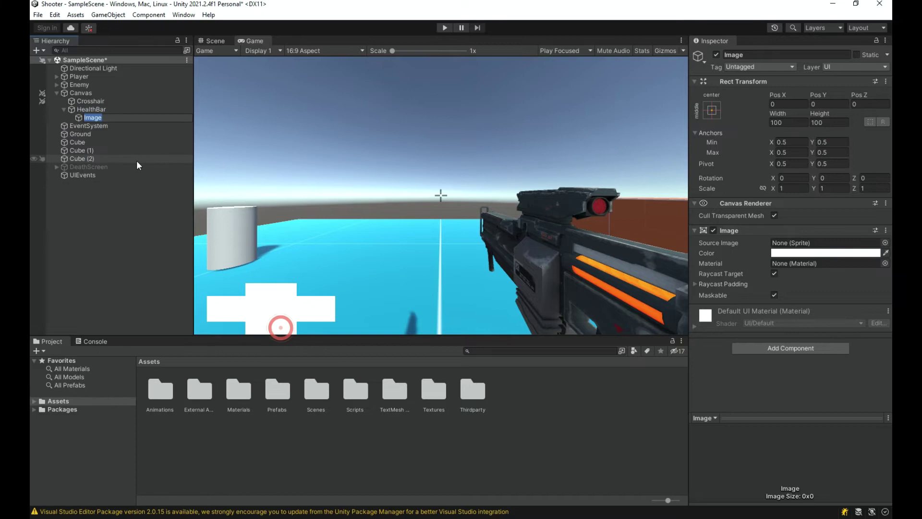
text(Fill)
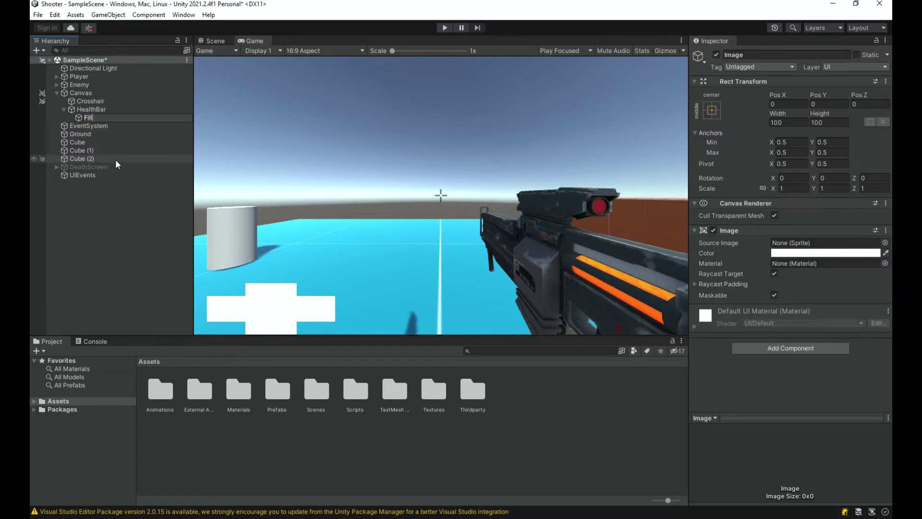
key(Return)
Stretch Fill to cover the HealthBar and colour it green.
click(710, 118)
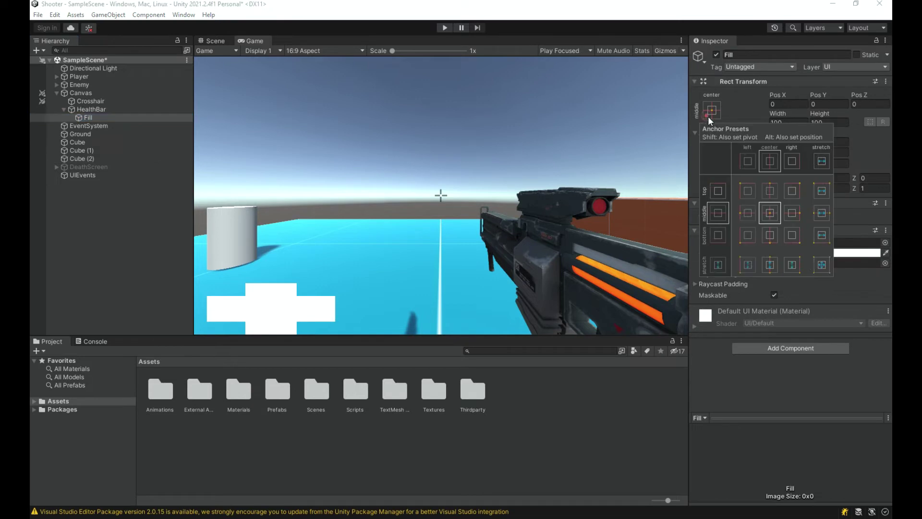
alt+click(815, 264)
click(856, 253)
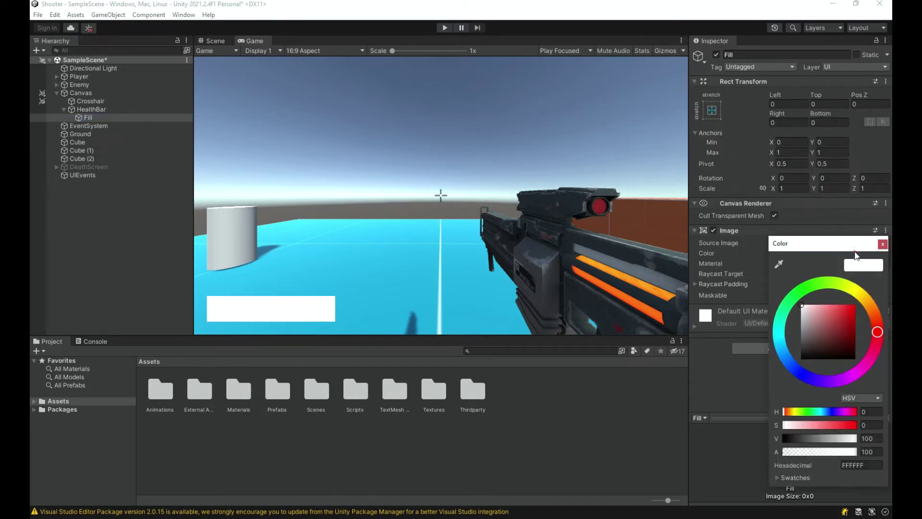
click(803, 290)
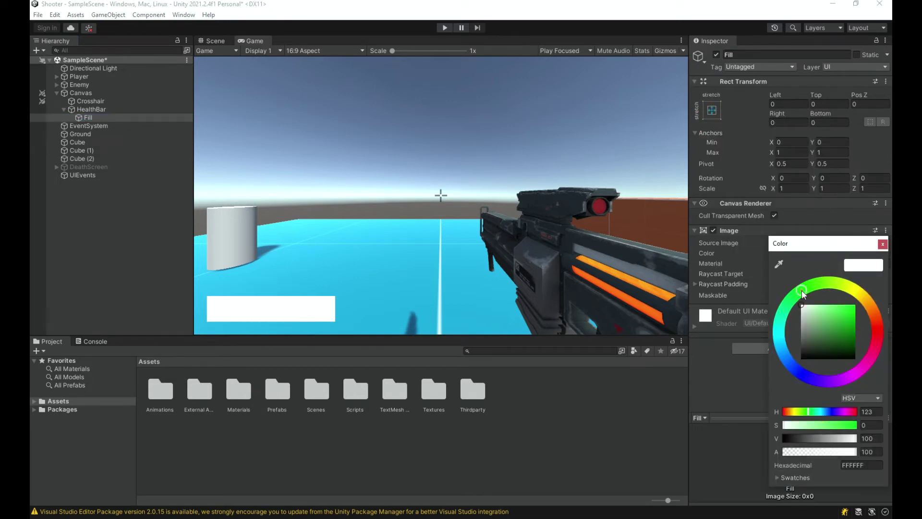
click(882, 244)
Give Fill a 10-unit left, top, bottom and right inset.
click(788, 103)
text(1)
click(798, 107)
text(0)
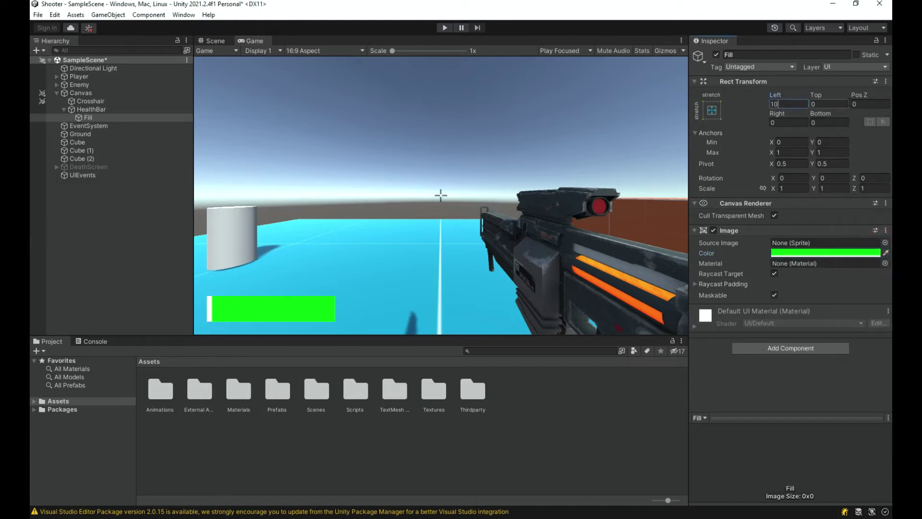
click(833, 105)
text(10)
click(826, 122)
text(10)
click(796, 126)
text(10)
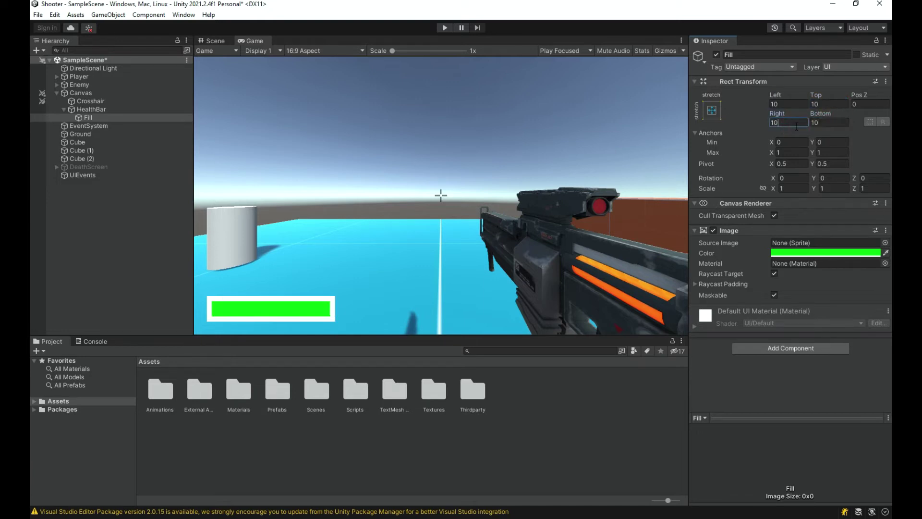
Reduce Fill's right, left, top and bottom insets to 5 and save the scene.
double_click(795, 123)
text(5)
click(787, 102)
text(5)
click(826, 103)
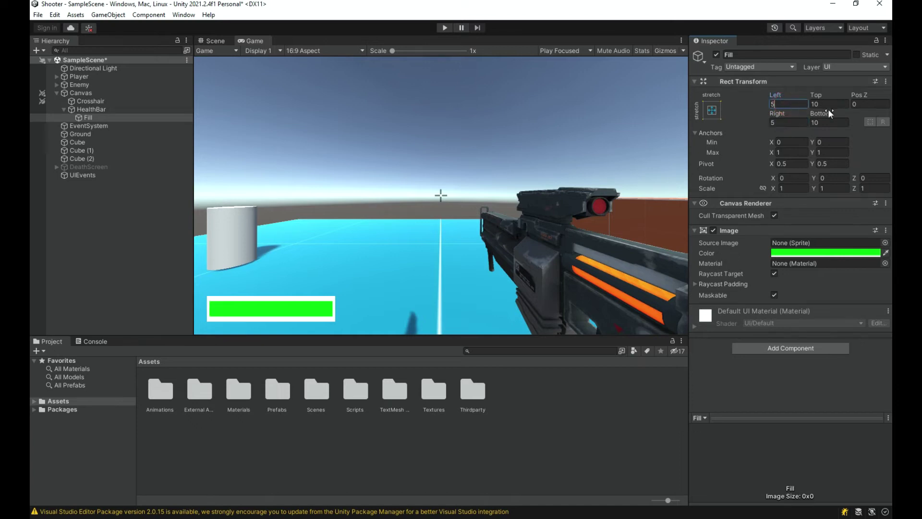
click(827, 102)
text(5)
double_click(824, 123)
text(5)
key(ctrl+s)
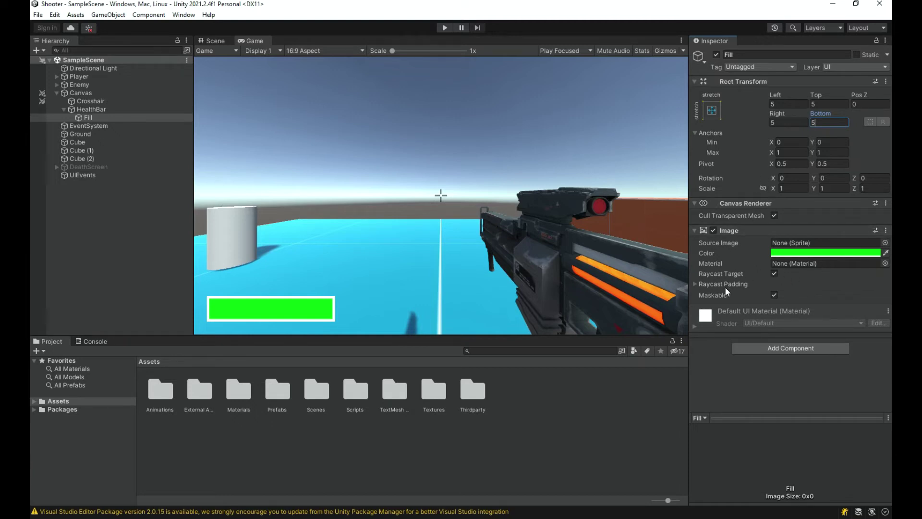
click(712, 285)
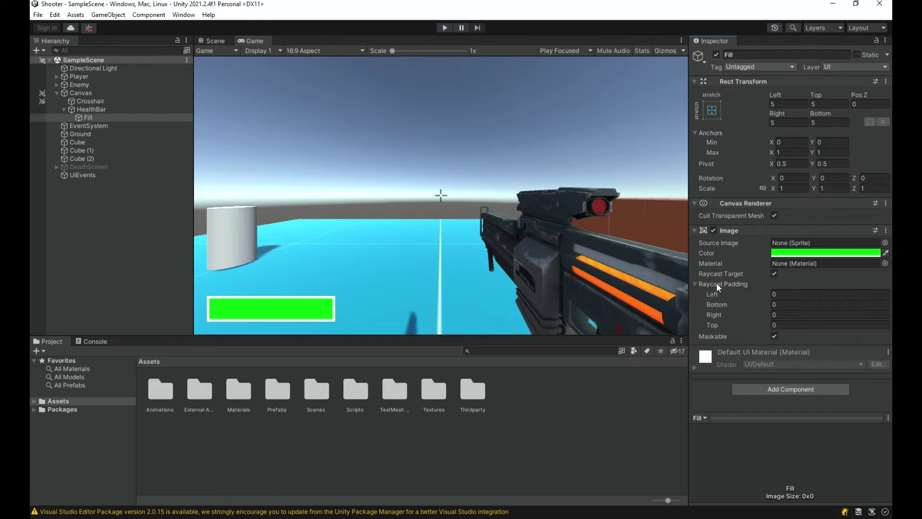
Toggle Fill's raycast padding, then try and undo the crosshair sprite on it.
click(717, 283)
double_click(716, 283)
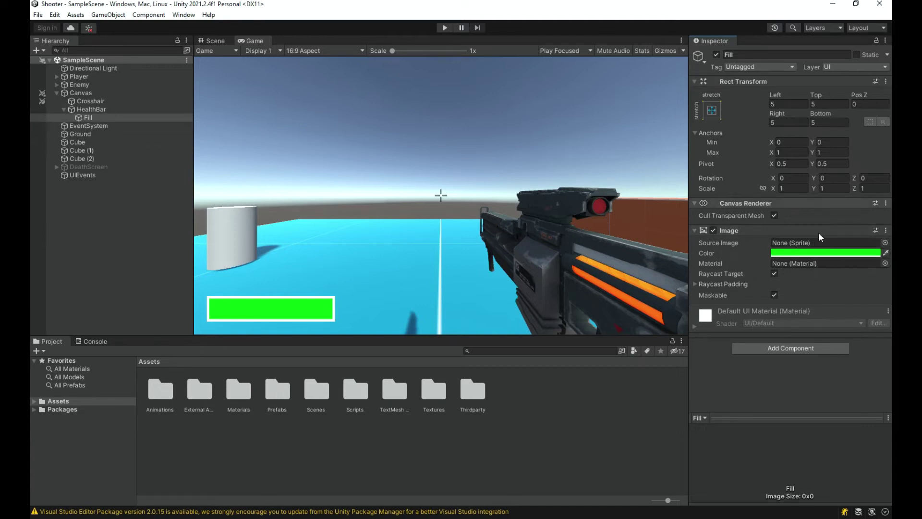
click(885, 243)
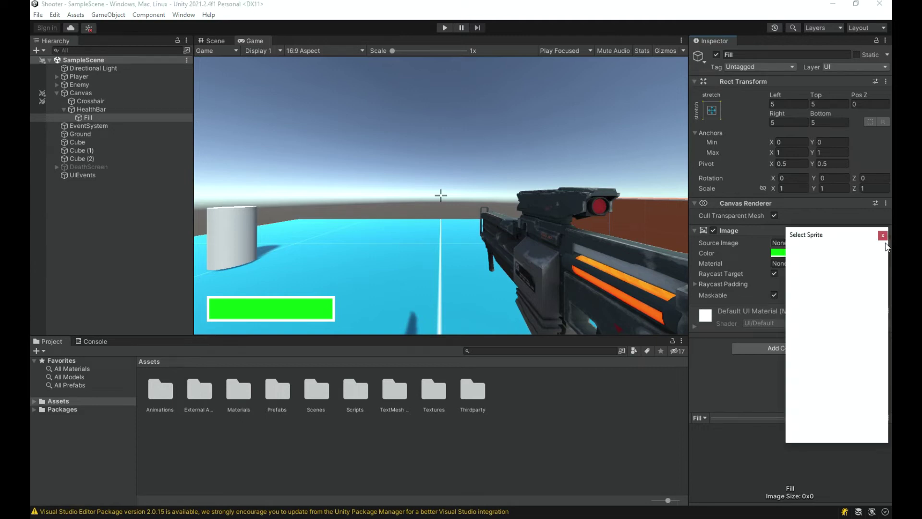
double_click(851, 292)
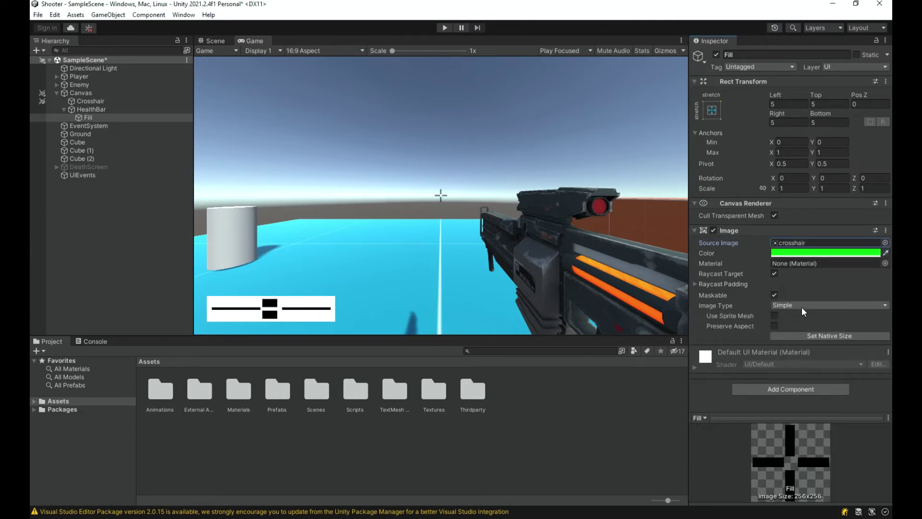
key(ctrl+z)
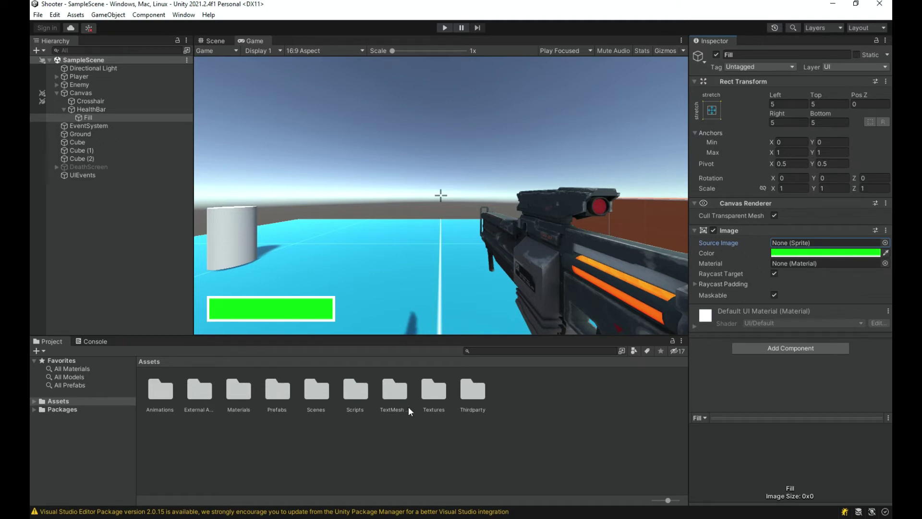
Open the External Assets folder in the Project window.
double_click(200, 406)
right_click(257, 434)
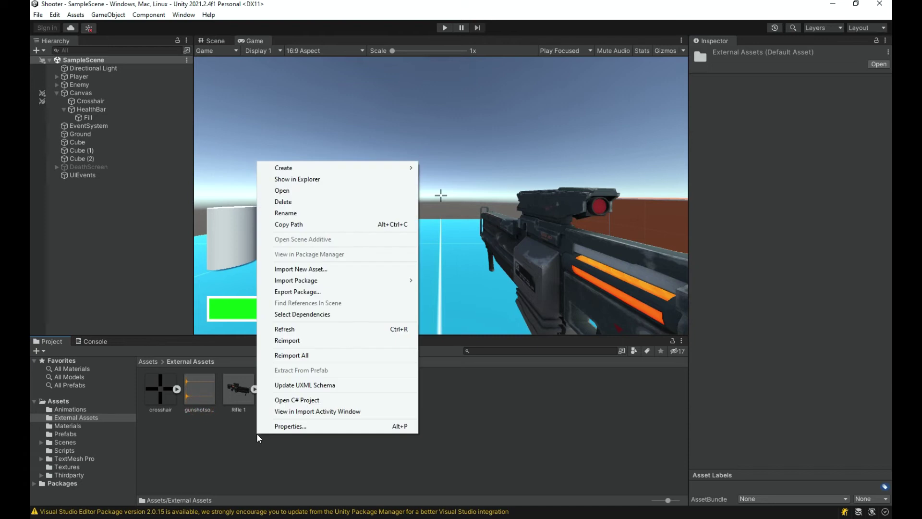
click(237, 472)
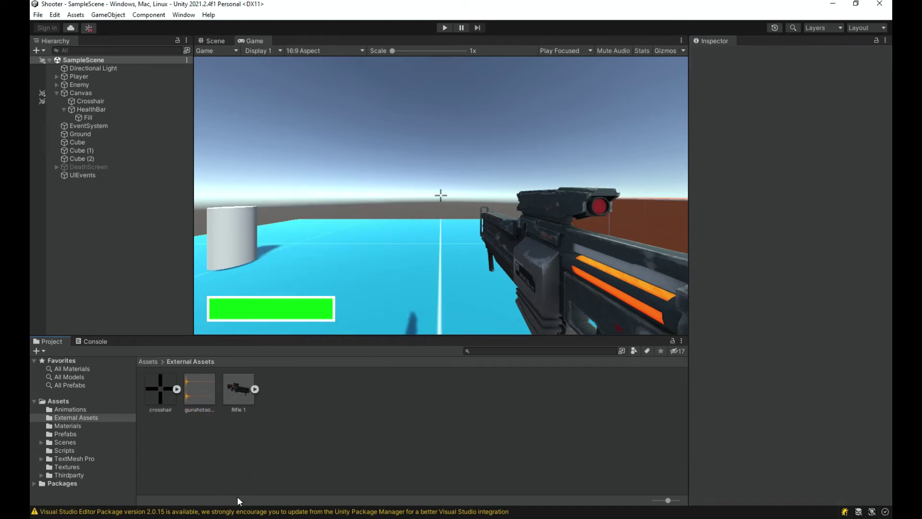
Confirm 2D Sprite is installed in Package Manager, then clear the Console's offline errors.
click(187, 15)
click(221, 143)
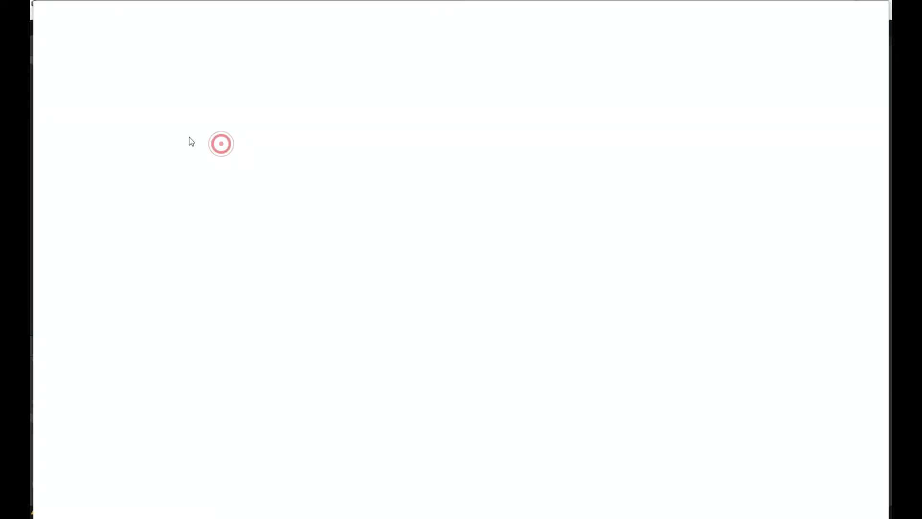
click(102, 17)
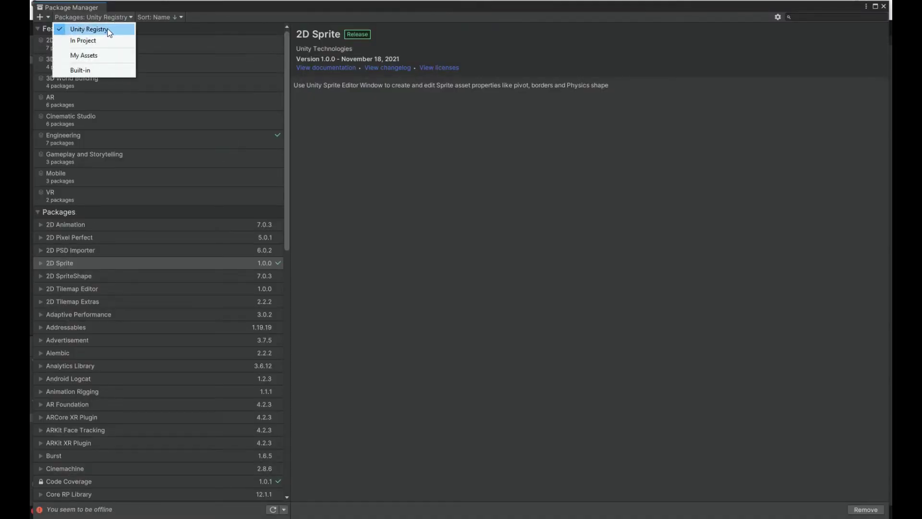
click(524, 313)
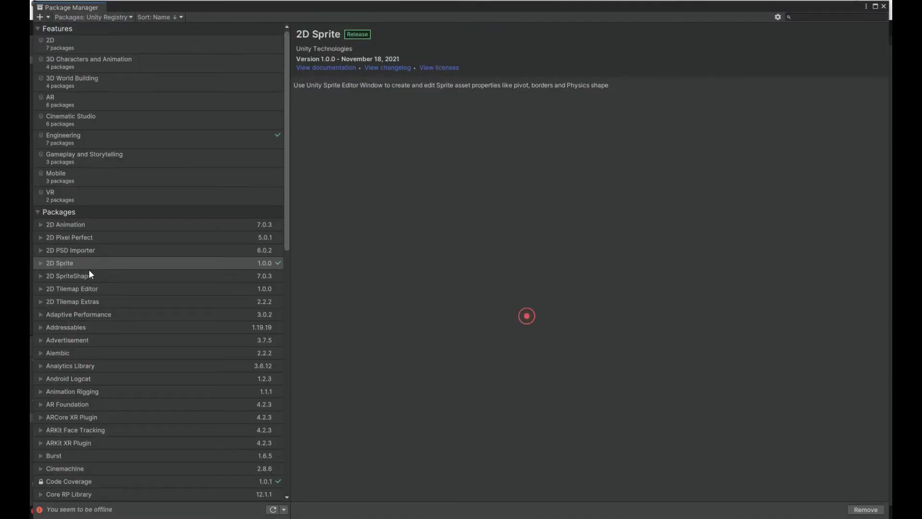
click(64, 263)
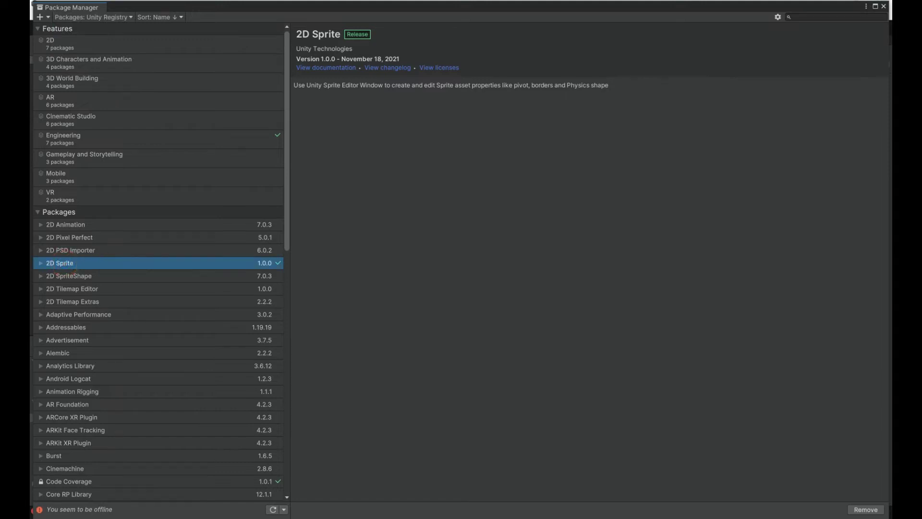
click(877, 510)
click(883, 7)
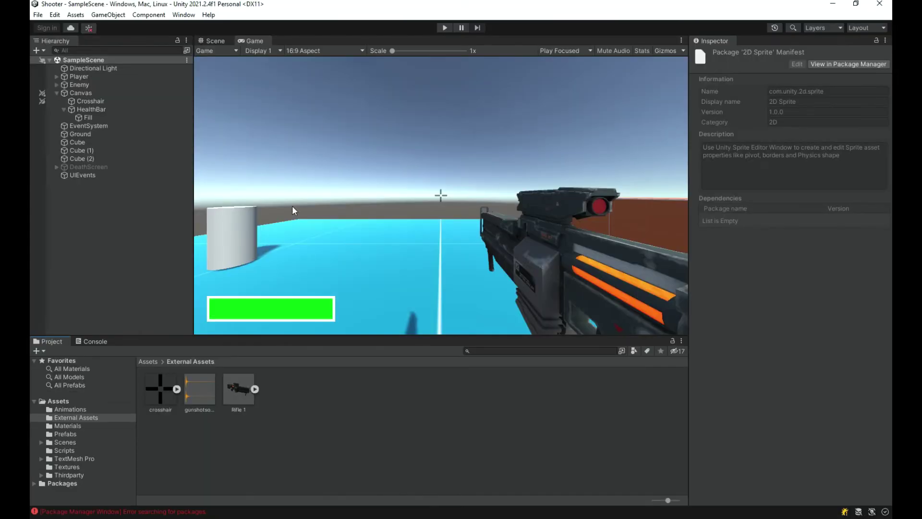
click(234, 460)
click(135, 512)
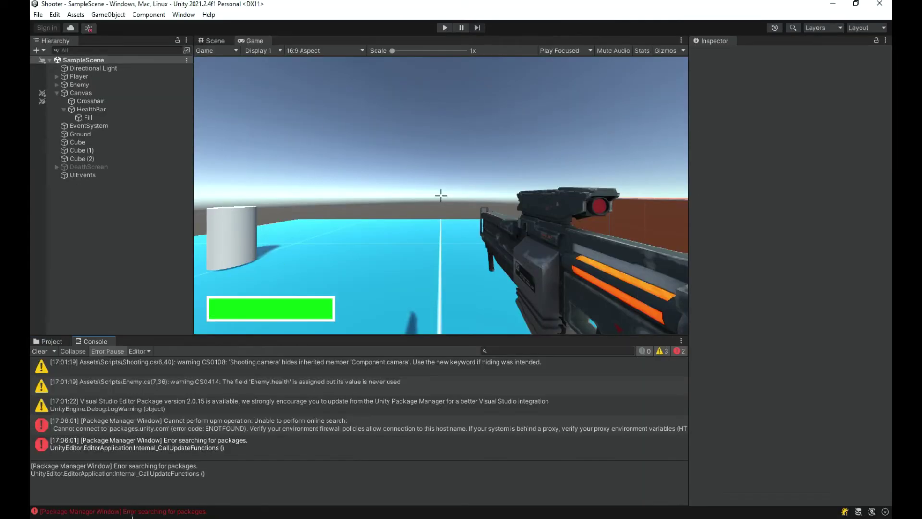
Create a Square sprite in External Assets and view its 256x256 Texture 2D import settings.
click(52, 341)
click(357, 440)
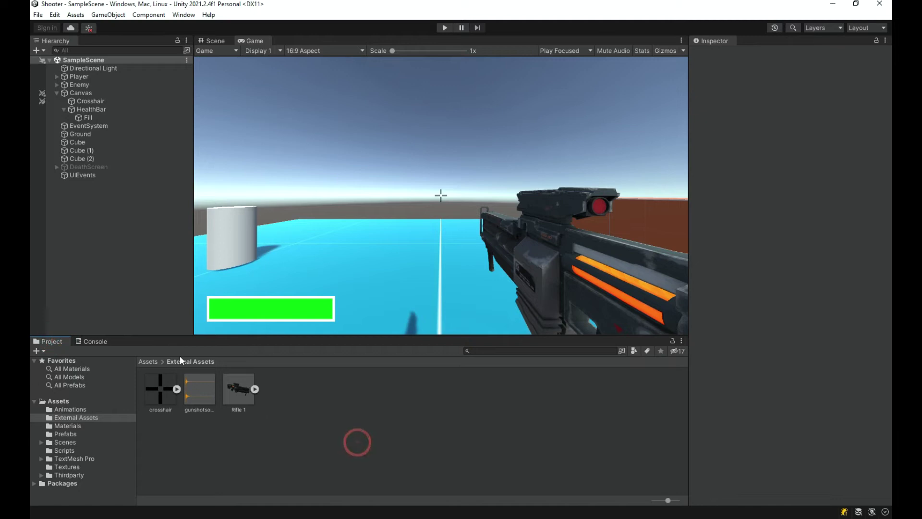
right_click(251, 422)
mouse_move(353, 156)
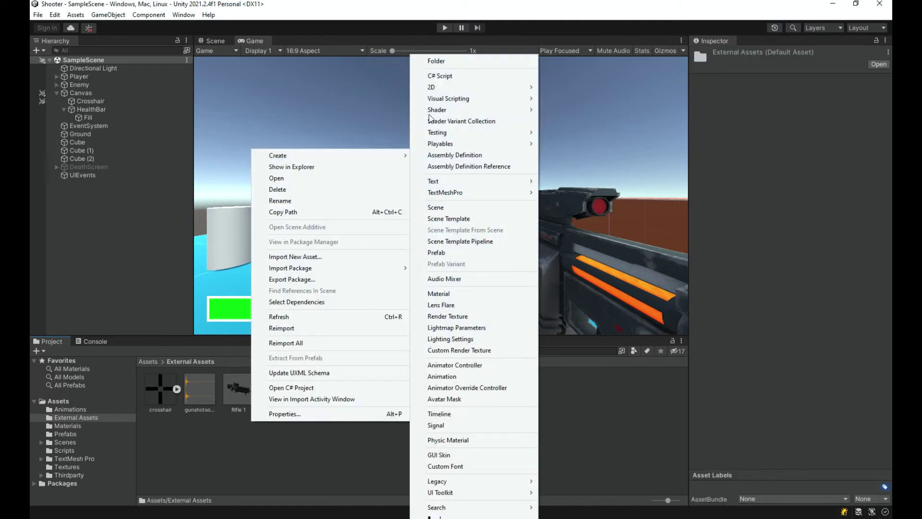
mouse_move(595, 89)
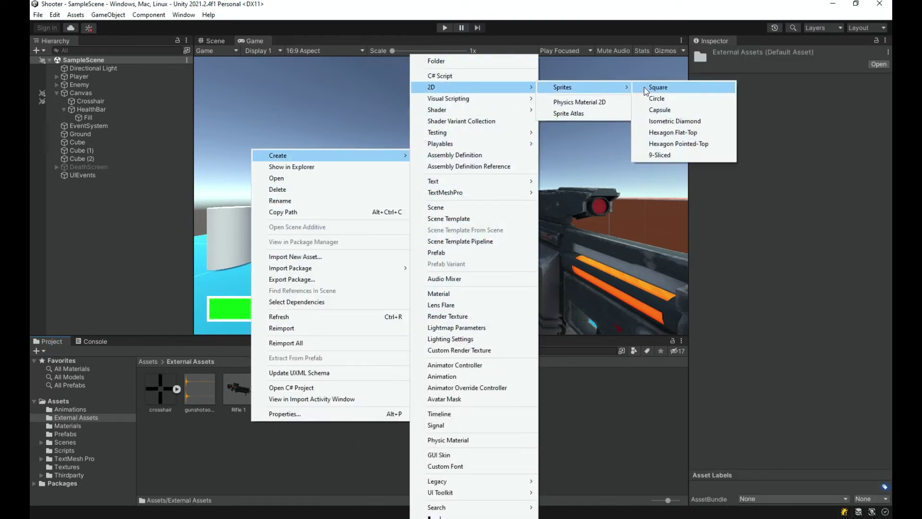
click(644, 87)
key(Return)
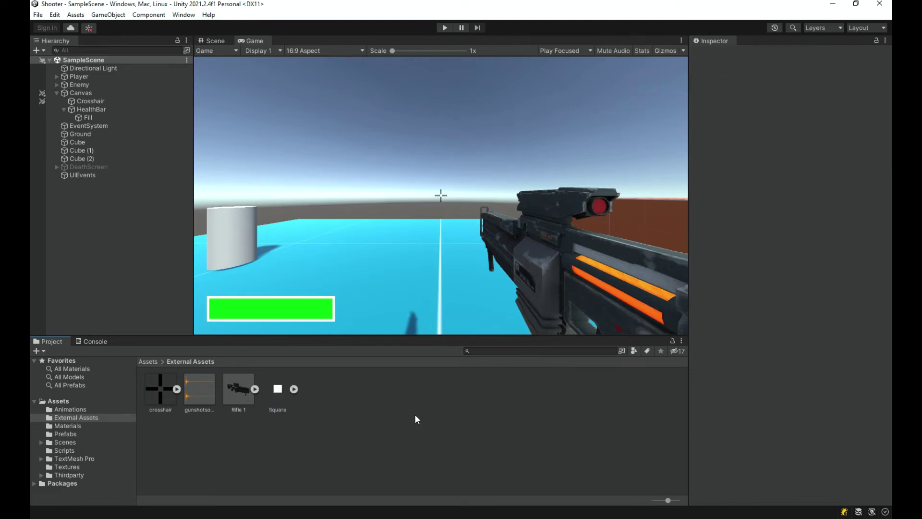
click(278, 410)
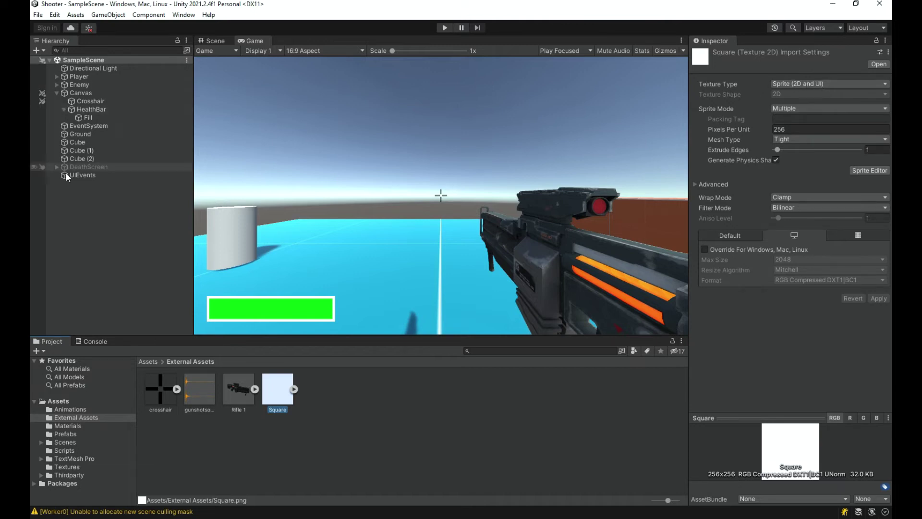
Assign the Square sprite as Fill's Source Image and save the scene.
click(87, 173)
click(108, 117)
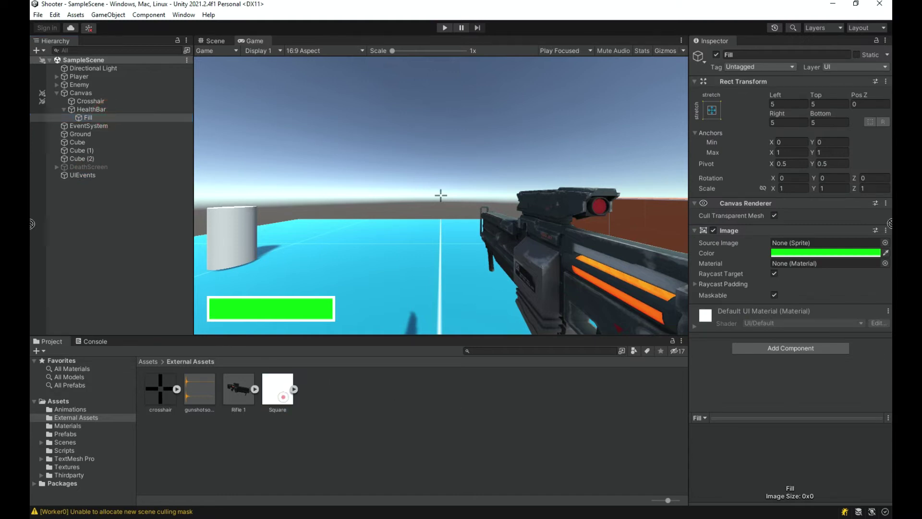
drag(263, 401, 817, 243)
key(ctrl+s)
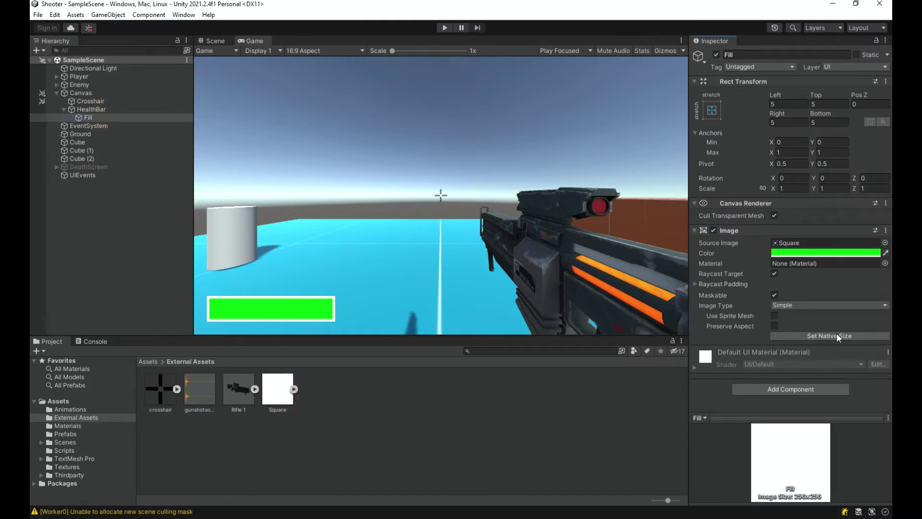
Make Fill a Filled, Horizontal image, test the slider, leave Fill Amount at 0.891, and save.
click(781, 306)
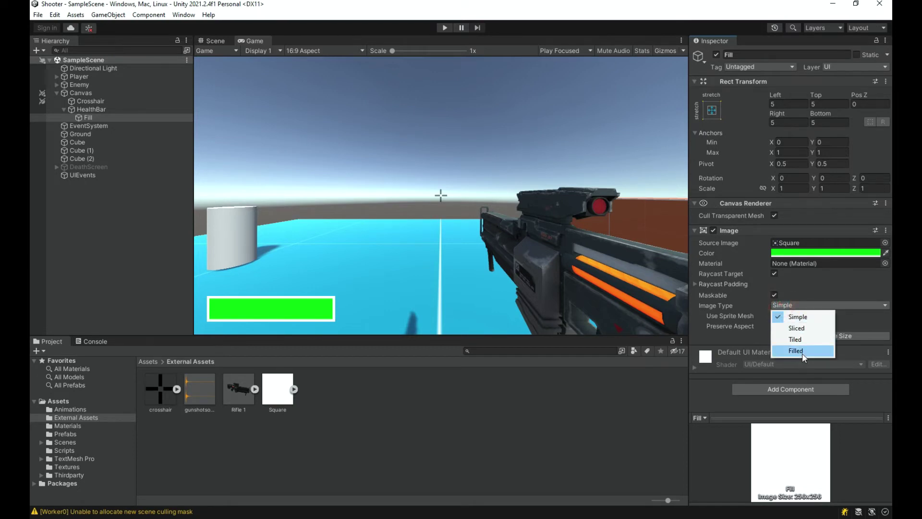
click(804, 352)
click(786, 317)
click(791, 328)
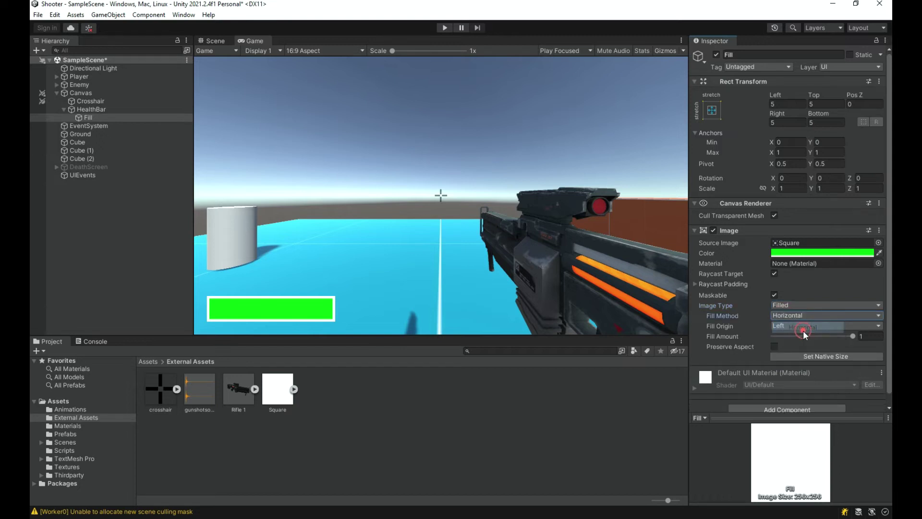
drag(853, 336, 781, 338)
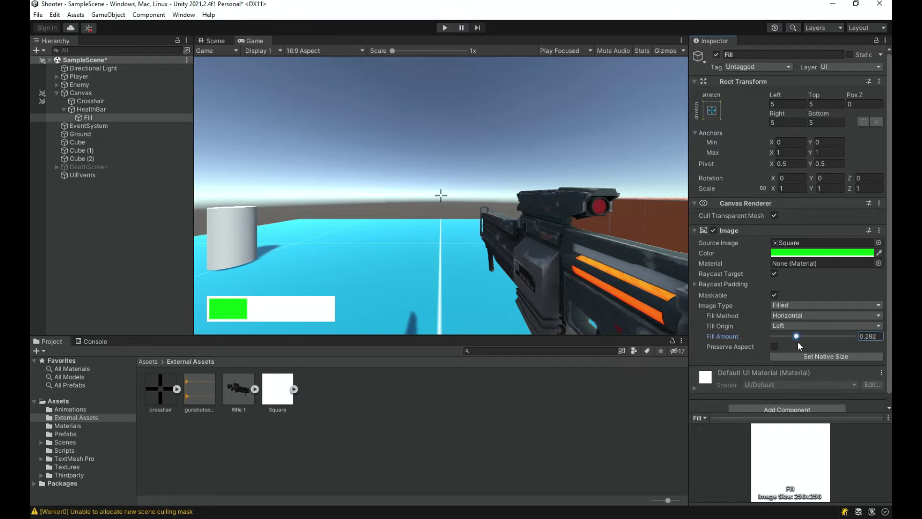
drag(780, 336, 711, 333)
drag(778, 336, 636, 338)
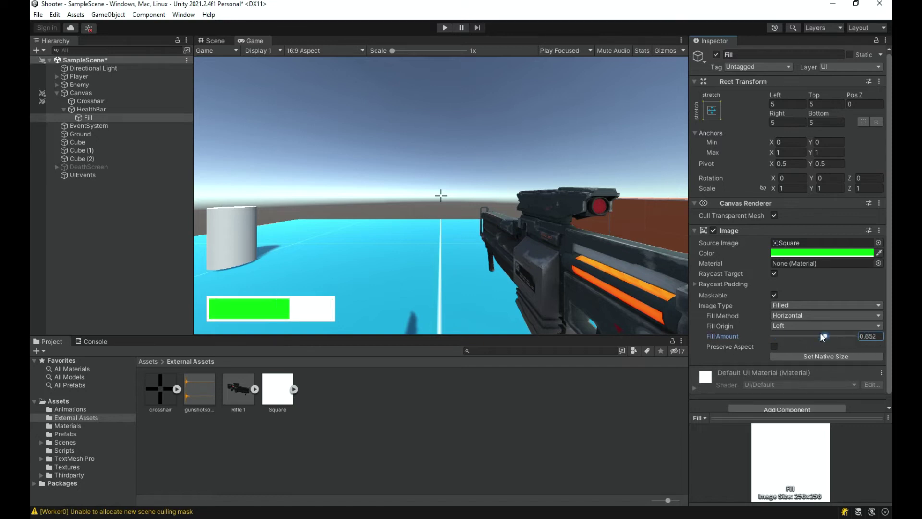
drag(861, 376, 845, 358)
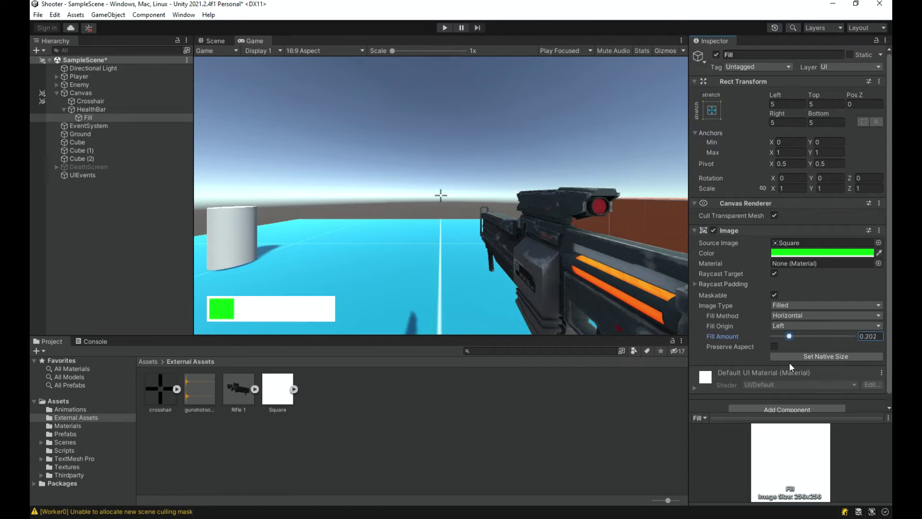
key(ctrl+s)
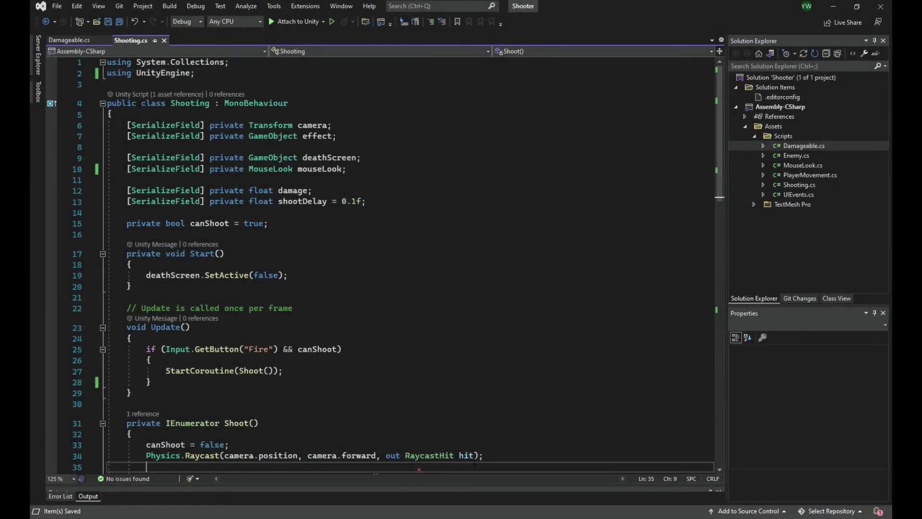
In Damageable.cs, remove the blank line under the class brace and save.
click(420, 469)
scroll(420, 468, down, 6)
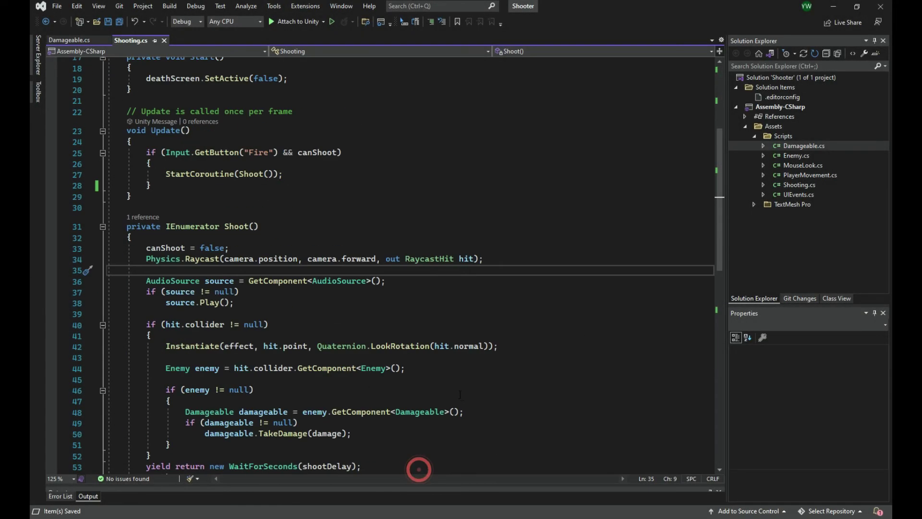
scroll(451, 420, up, 3)
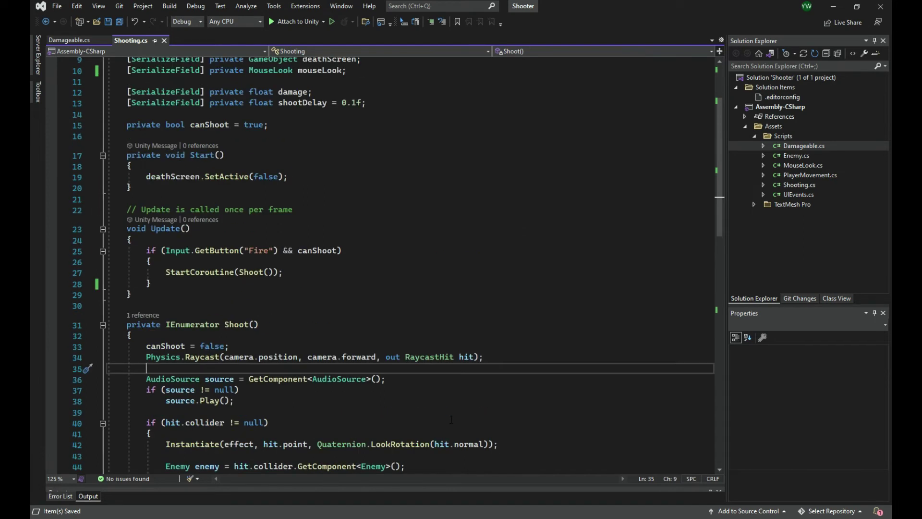
click(68, 41)
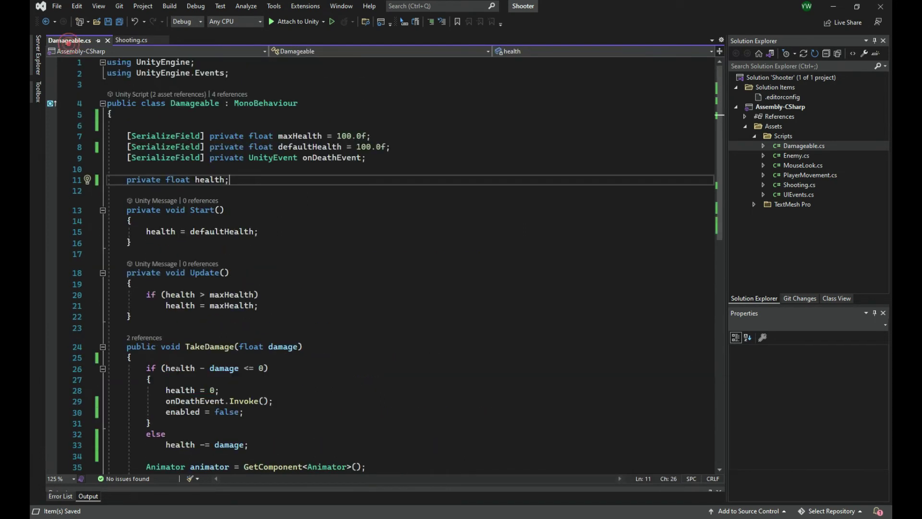
key(Up)
key(Up)
key(Up)
key(Up)
key(Up)
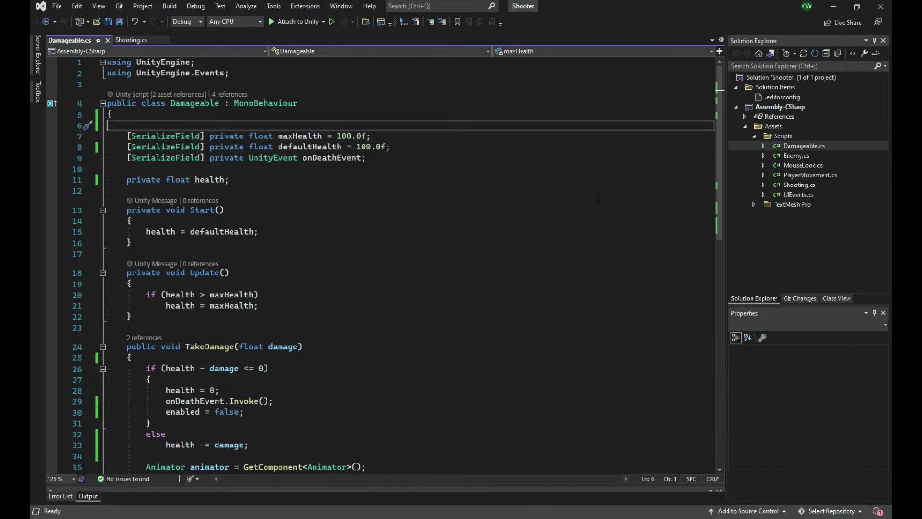
key(BackSpace)
key(ctrl+s)
Paste read-only Health, DefaultHealth and MaxHealth properties below the health field and save.
click(239, 169)
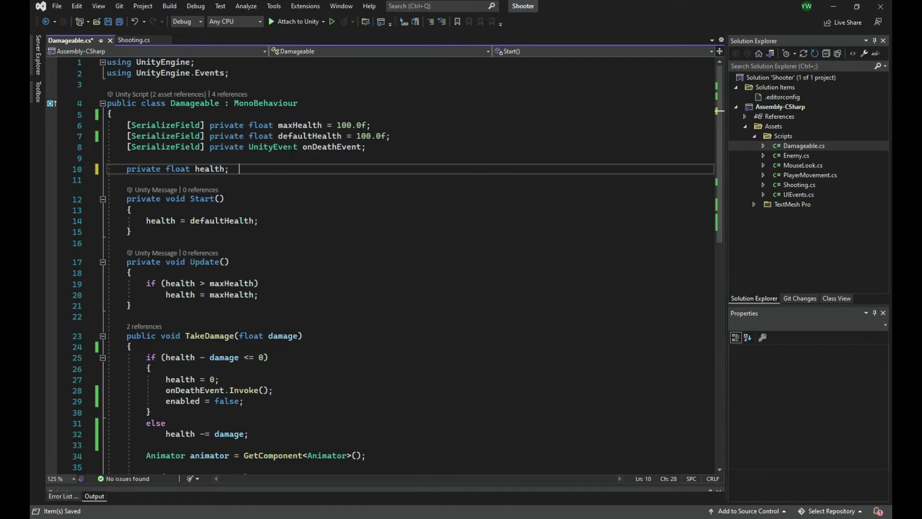
key(Return)
key(Return)
text(public float Health { get => health; }     public float DefaultHealth { get => defaultHealth; }     public float MaxHealth { get => maxHealth; })
key(ctrl+s)
key(Up)
key(Up)
key(Up)
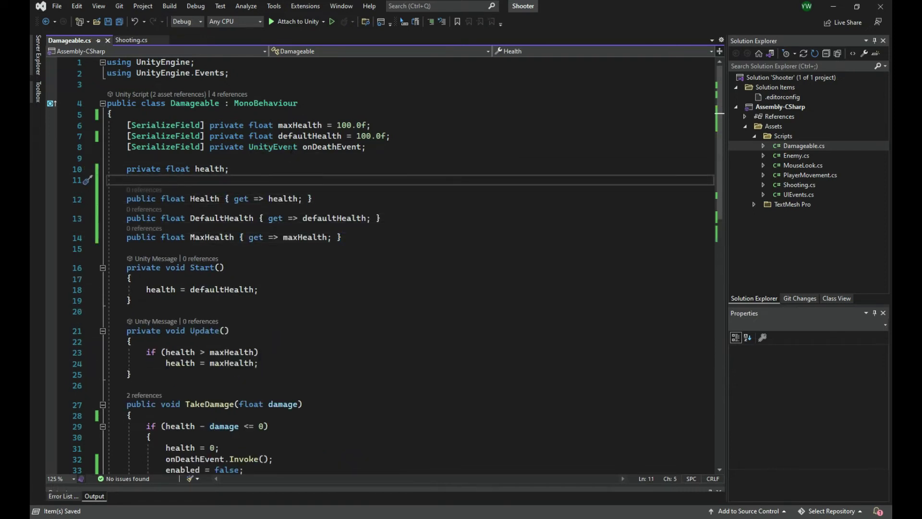
click(359, 230)
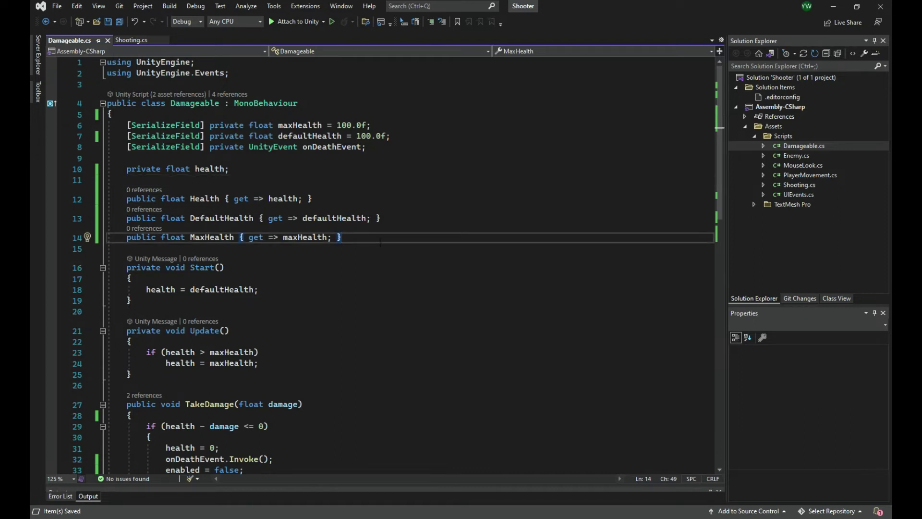
drag(376, 240, 127, 198)
click(126, 198)
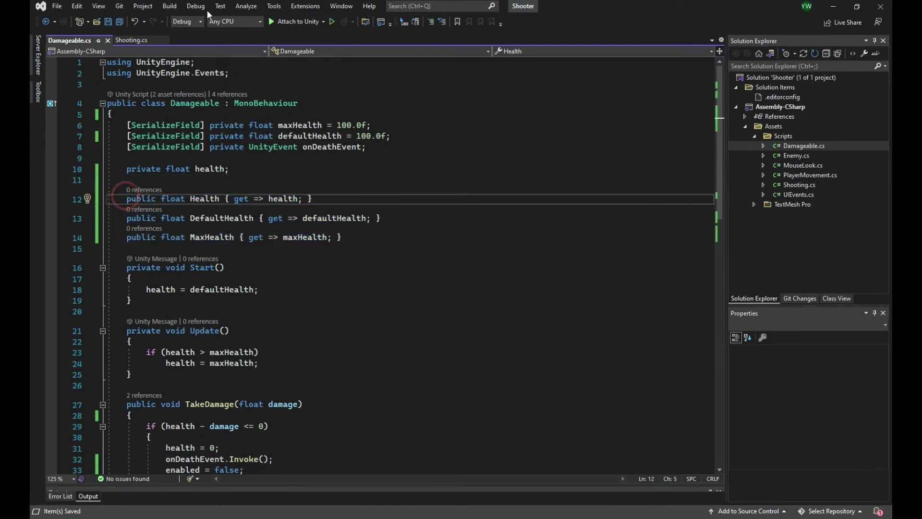
click(142, 42)
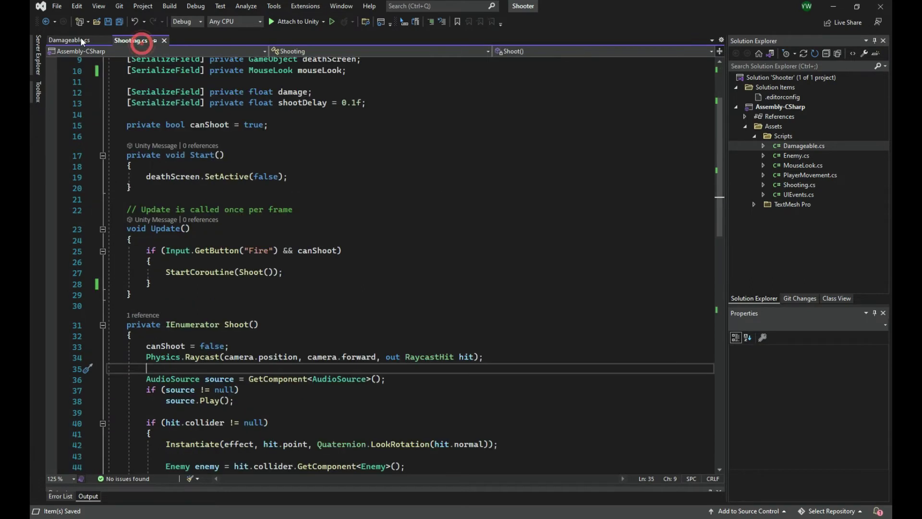
click(55, 40)
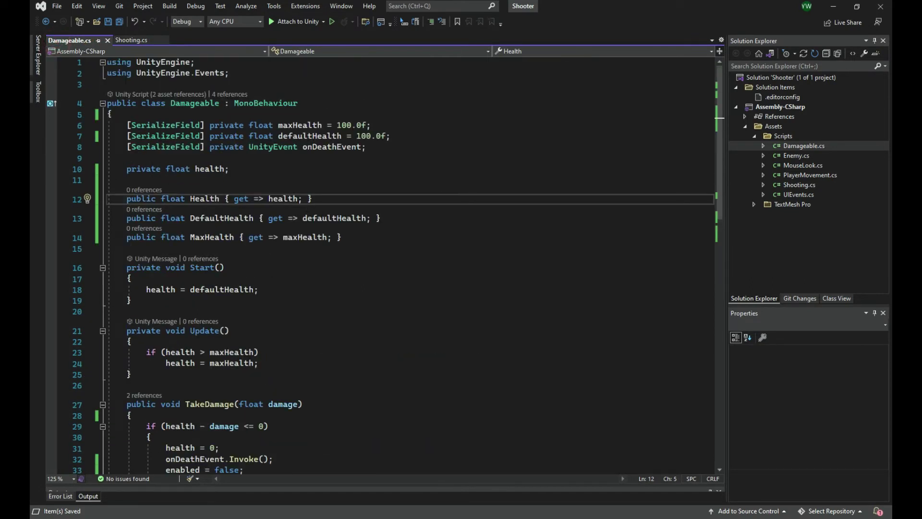
click(134, 40)
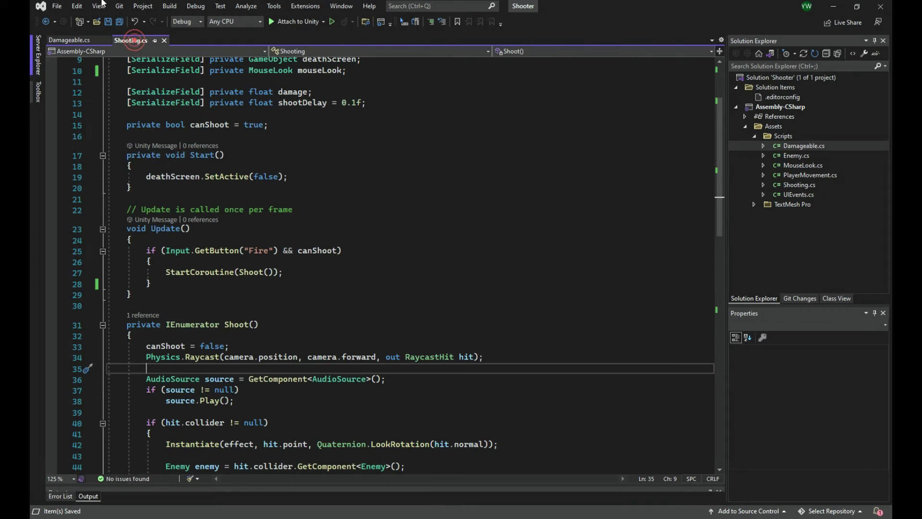
Add a using UnityEngine.UI directive to Shooting.cs.
scroll(413, 324, up, 3)
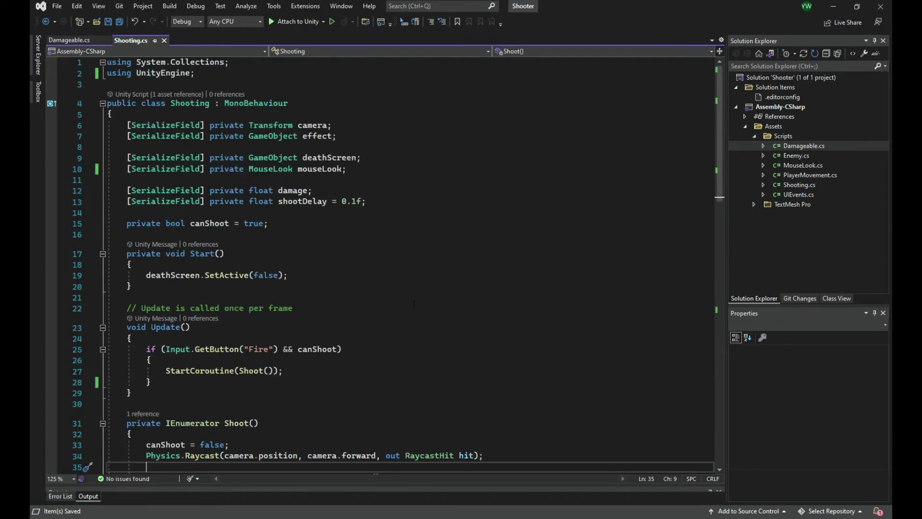
click(398, 173)
click(195, 73)
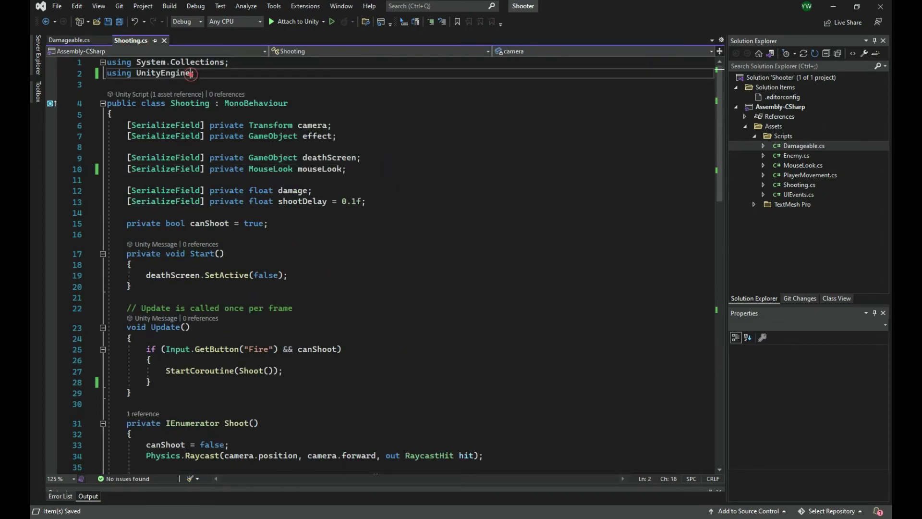
text(;)
key(Return)
text(usin)
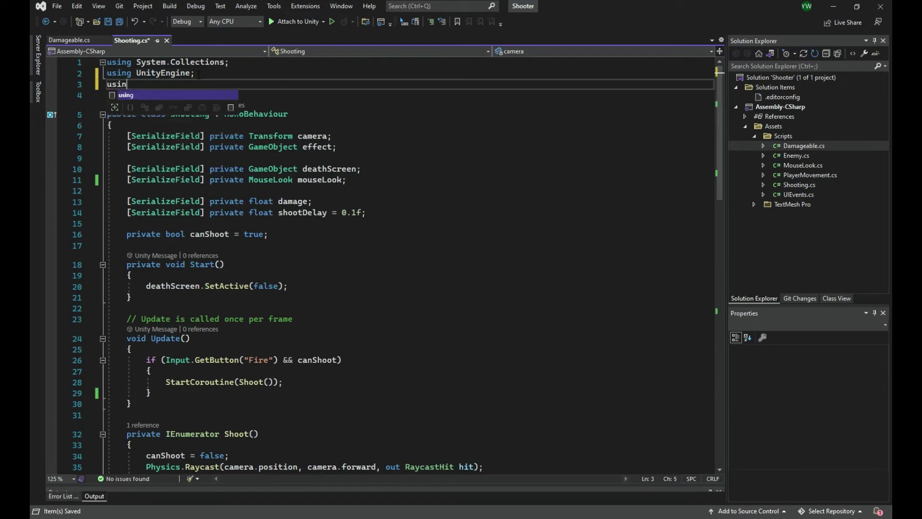
text(g Uni)
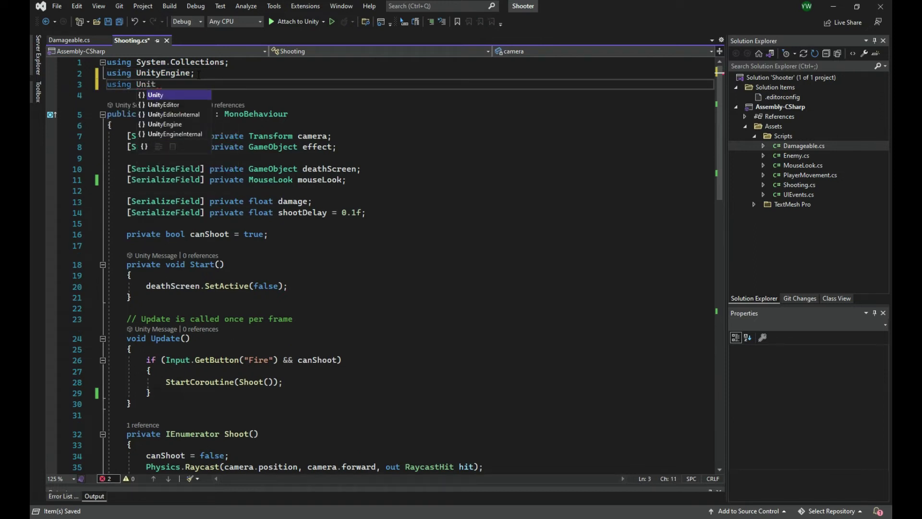
text(t)
key(Tab)
text(.UI)
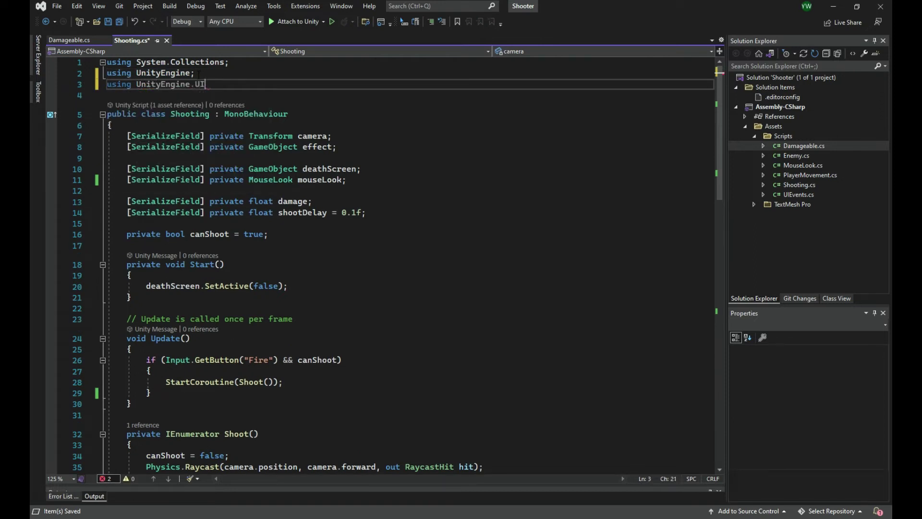
Declare [SerializeField] private Image fillImage; below the mouseLook field.
click(383, 181)
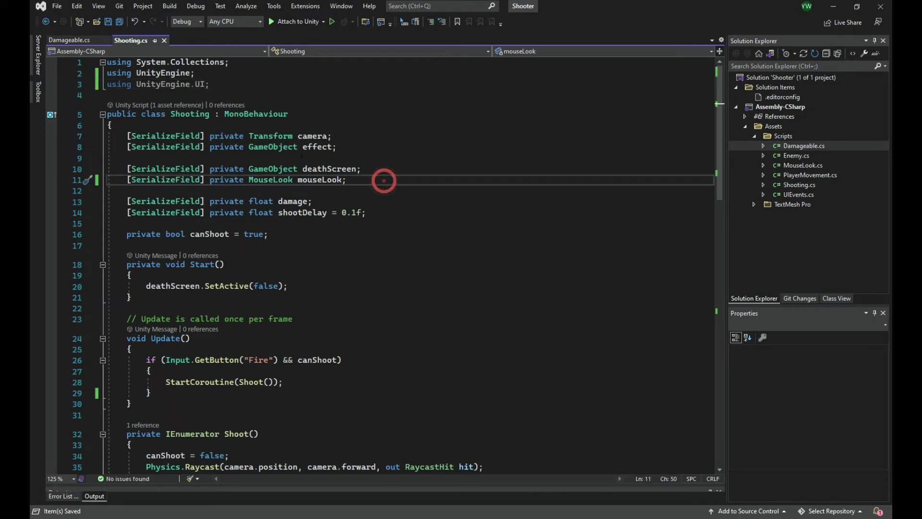
key(Return)
text([Ser)
key(Tab)
text(])
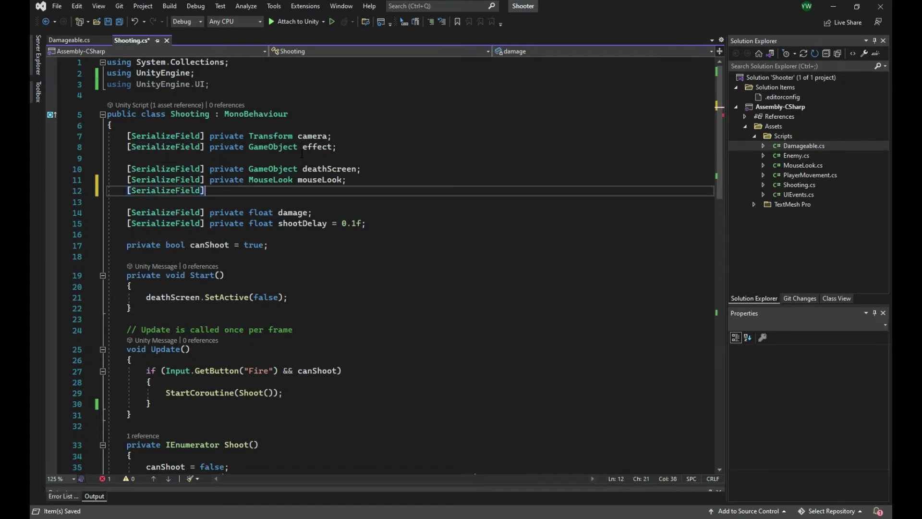
text( pri)
key(Tab)
text(I)
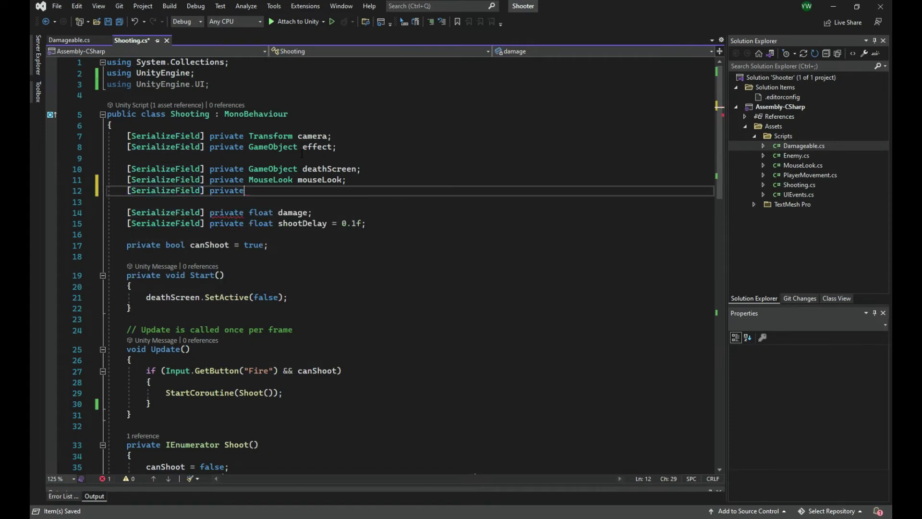
text(ma)
key(Tab)
text(fillIma)
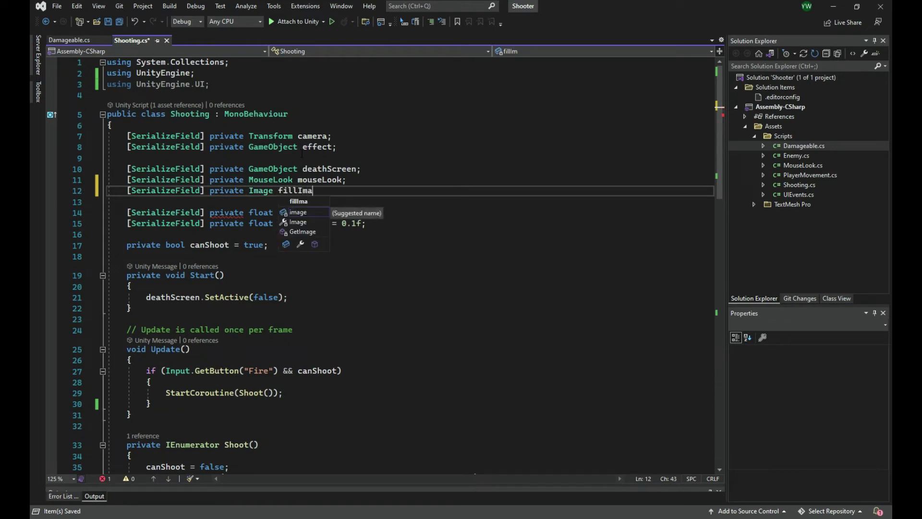
text(ge;)
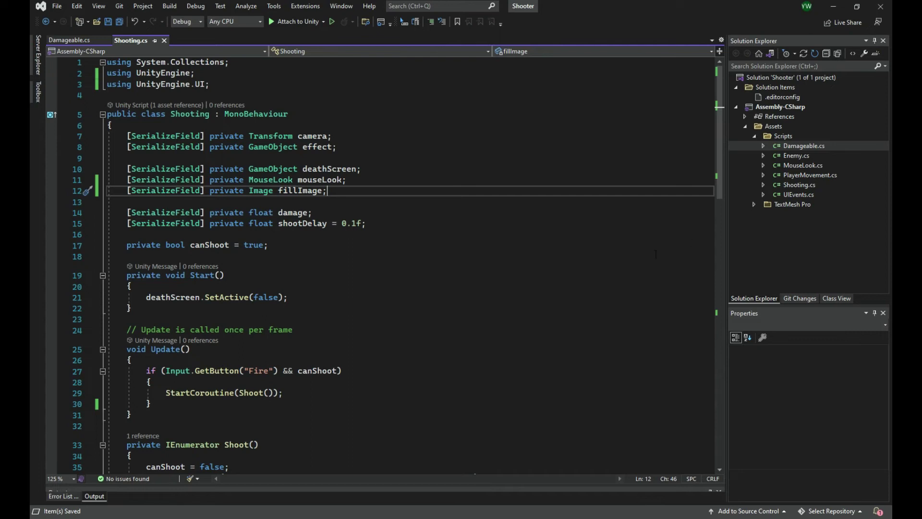
scroll(655, 254, down, 9)
scroll(280, 316, down, 4)
scroll(264, 290, up, 5)
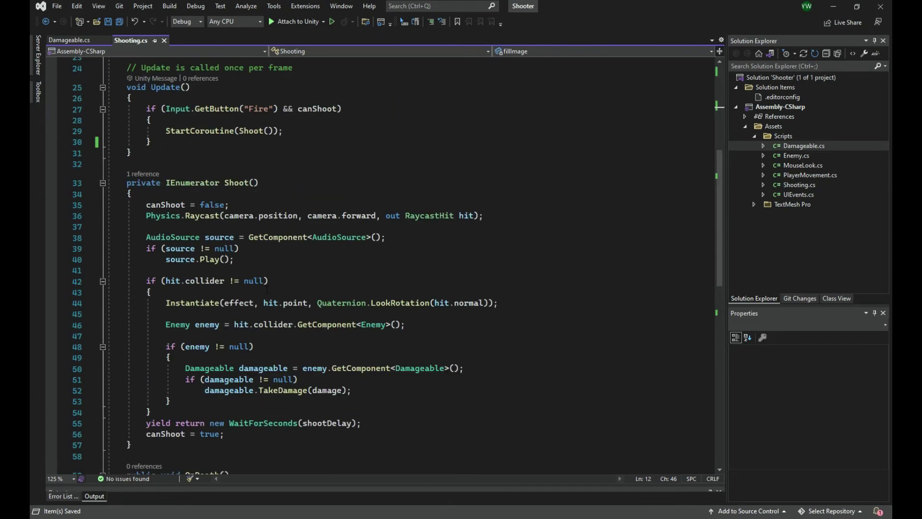
scroll(193, 291, up, 2)
scroll(164, 210, up, 2)
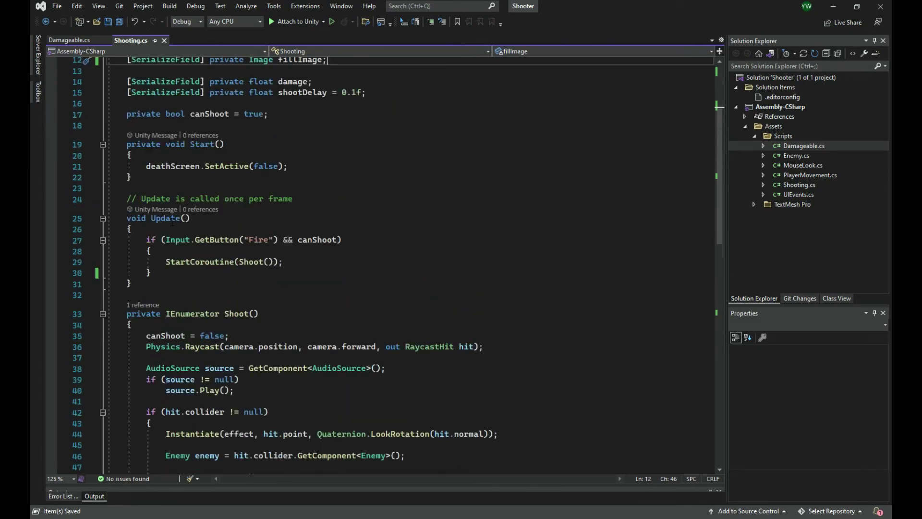
scroll(168, 226, down, 1)
click(174, 239)
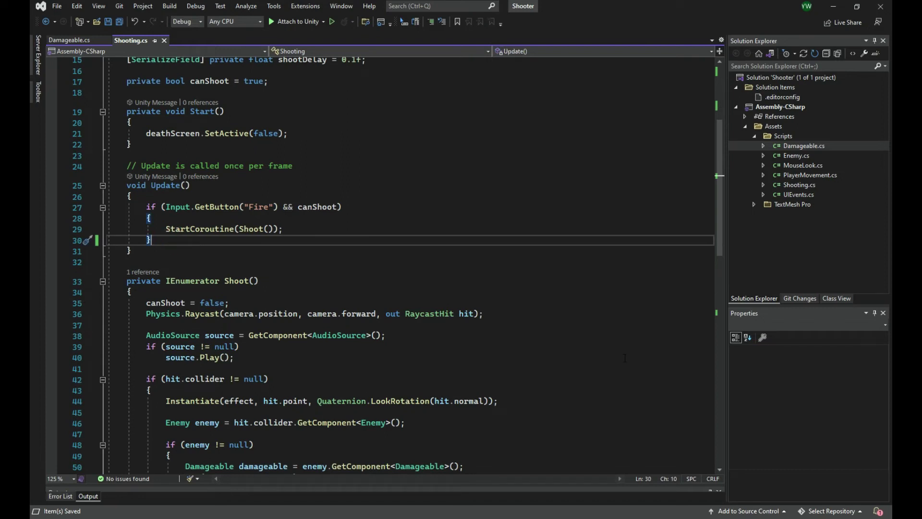
In Update, declare Damageable damageable = GetComponent<Damageable>();.
key(Return)
key(Return)
text(Damageable da)
key(space)
text(Get)
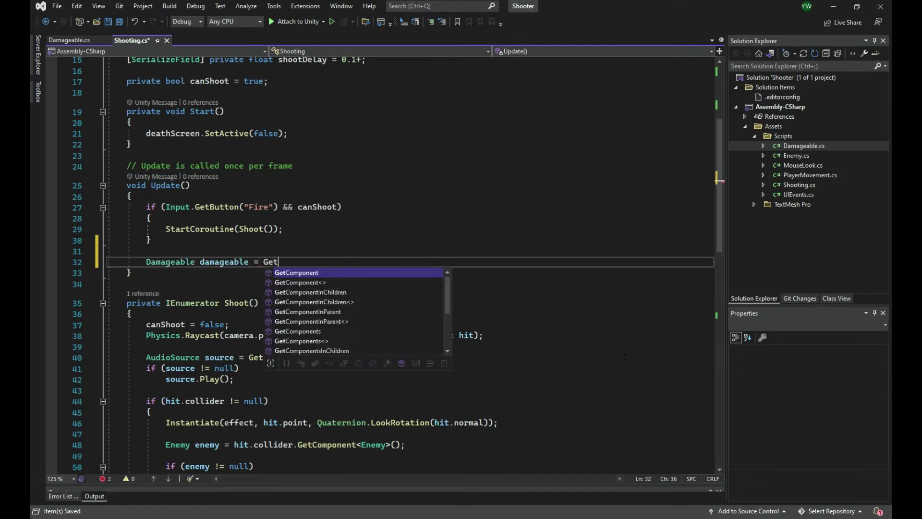
key(Tab)
key(Tab)
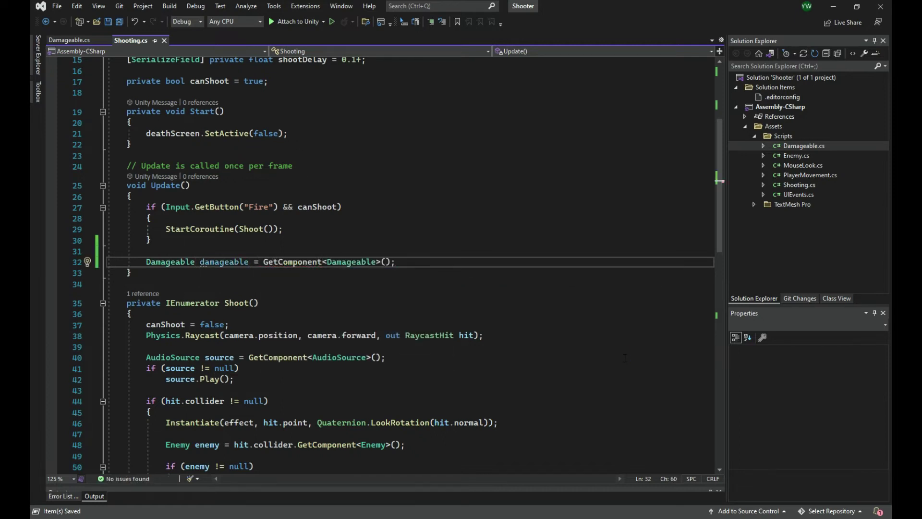
key(Return)
key(Return)
key(BackSpace)
key(BackSpace)
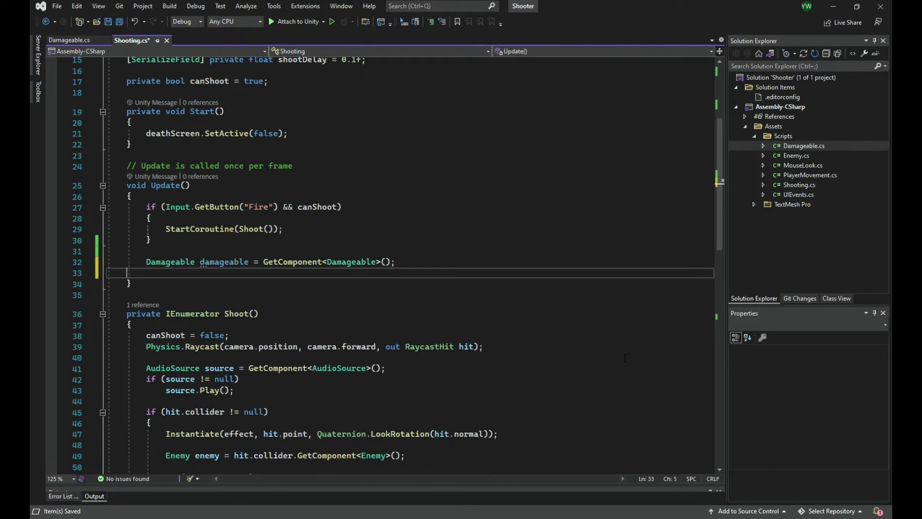
scroll(386, 302, up, 3)
text(f)
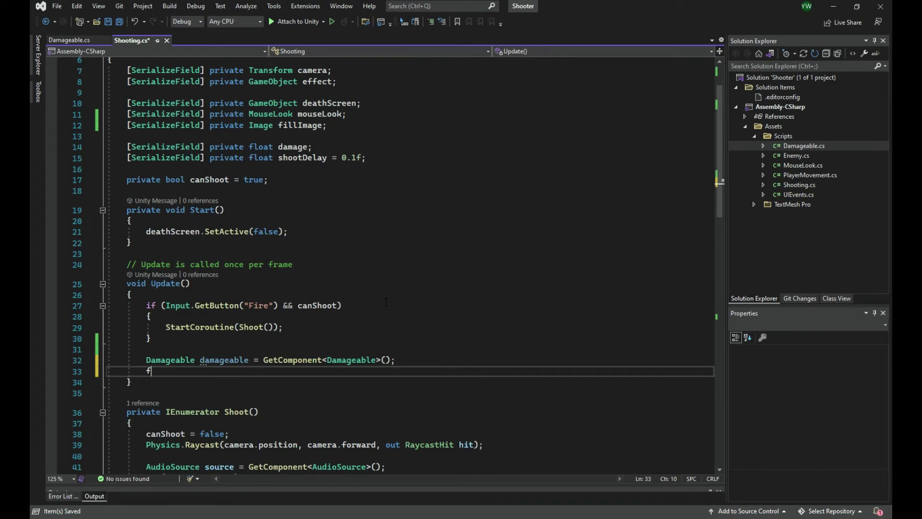
Set fillImage.fillAmount = damageable.Health / damageable.MaxHealth, save, and play in Unity.
text(illImage.fillAmount)
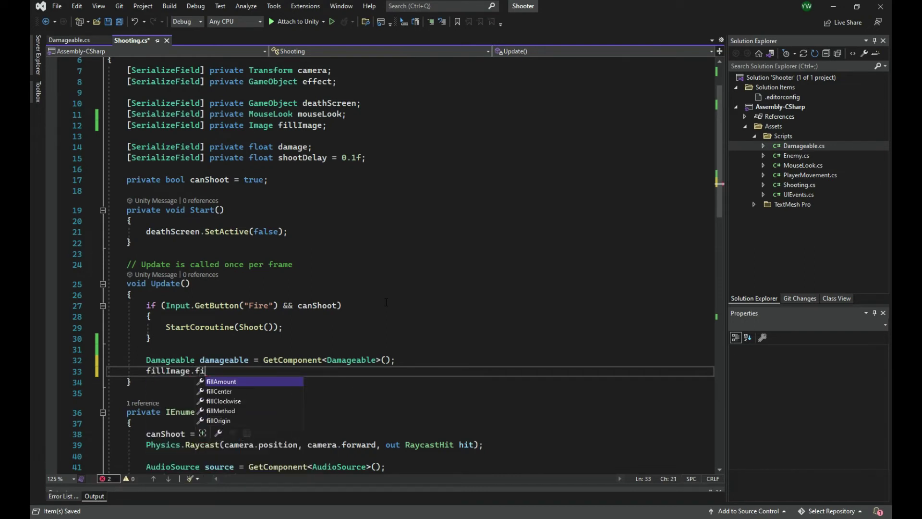
text( = )
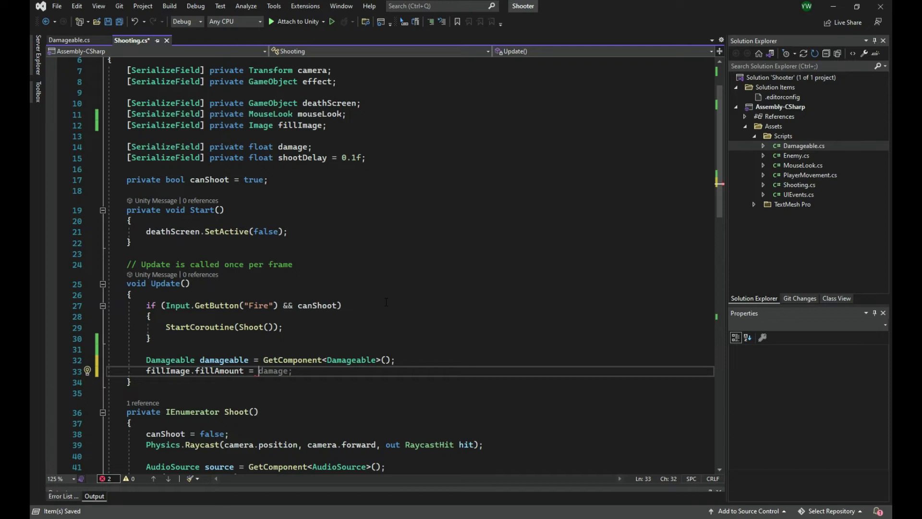
text(da)
key(Tab)
text(e.)
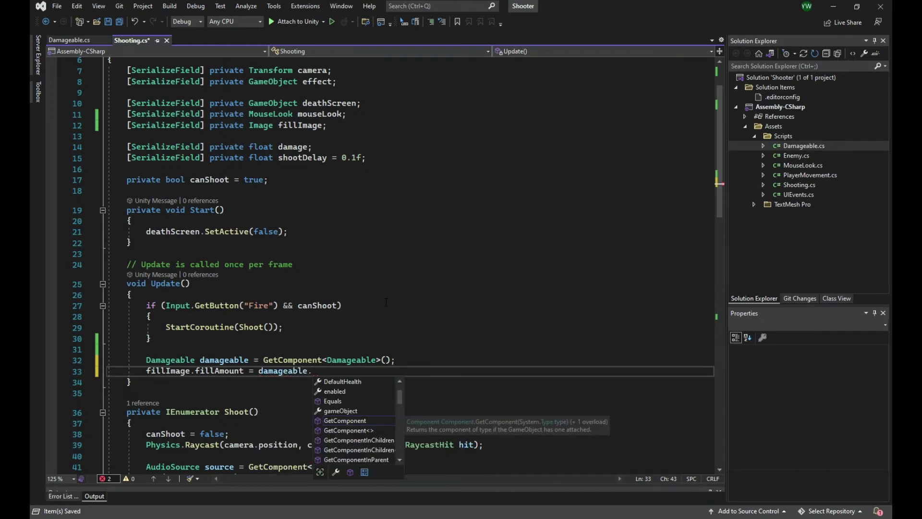
text(He)
key(Tab)
text(/ dam)
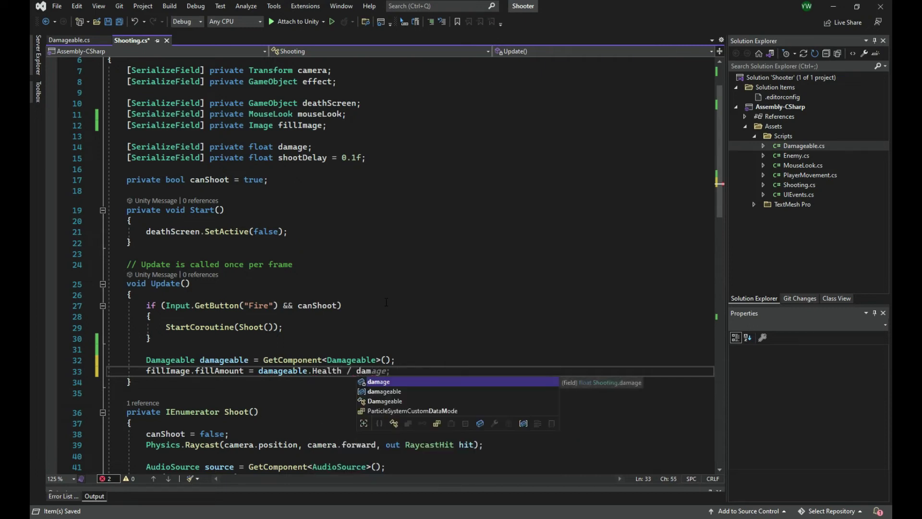
key(Down)
key(Tab)
key(Tab)
key(ctrl+s)
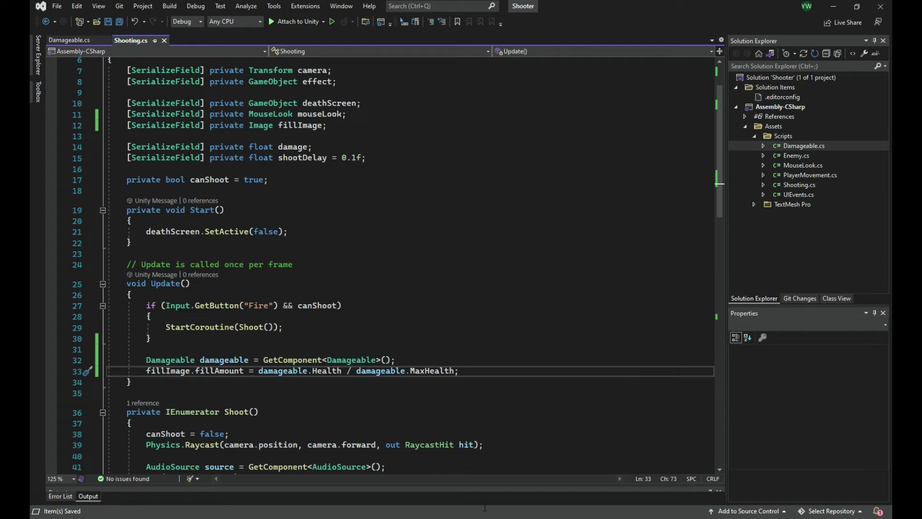
key(alt+Tab)
click(444, 27)
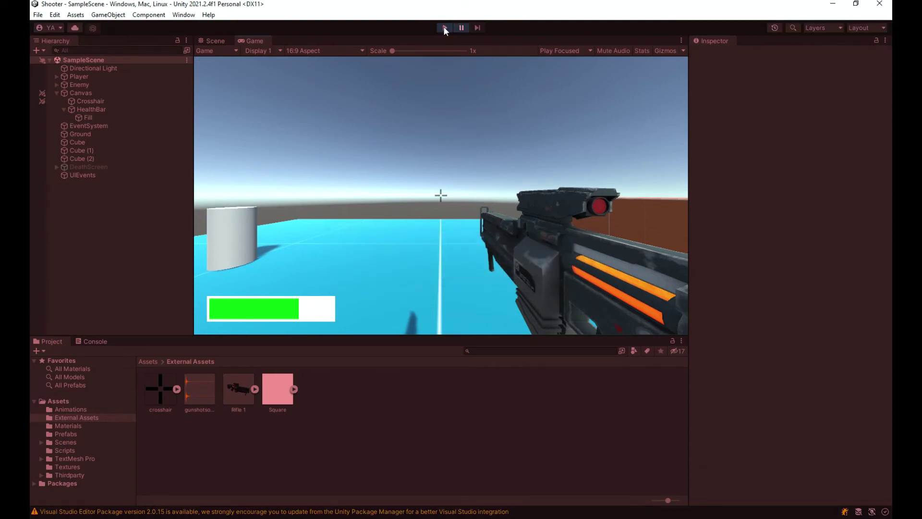
Stop play, drag HealthBar's Fill into the Player's Shooting Fill Image slot, and replay.
click(444, 27)
click(88, 92)
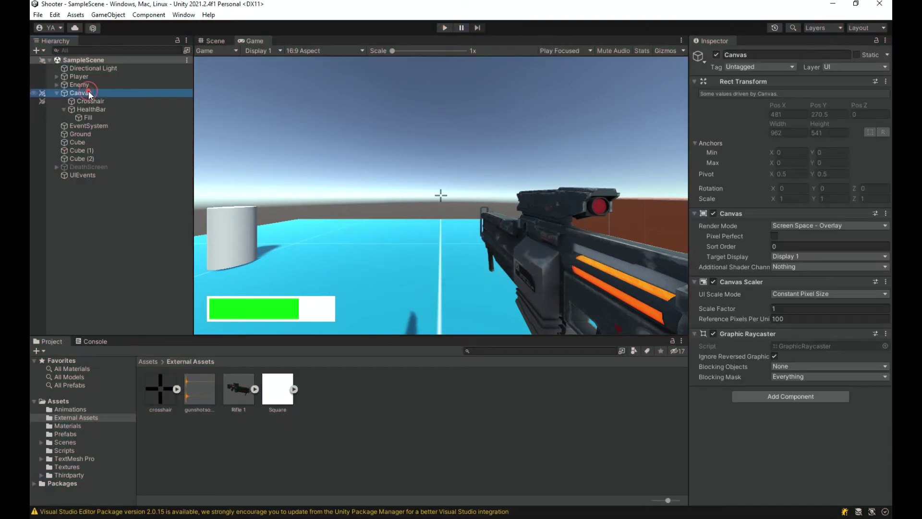
click(88, 76)
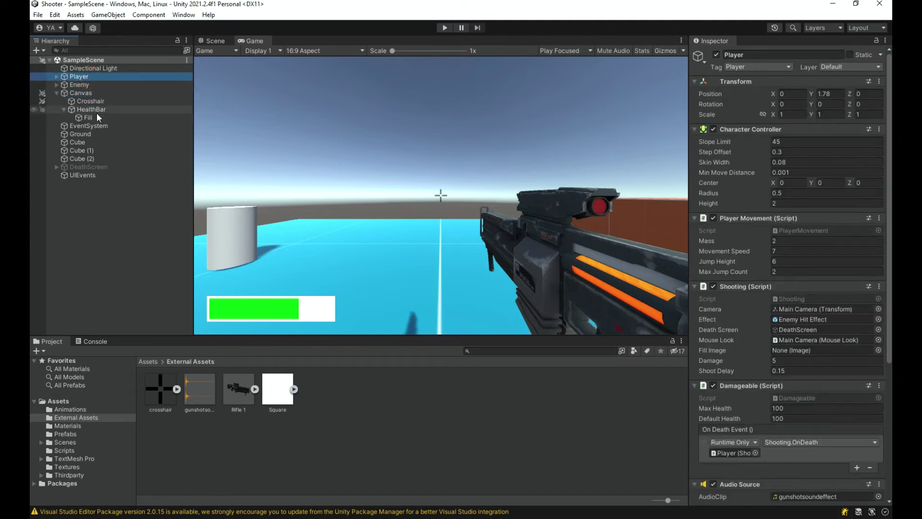
mouse_move(99, 118)
mouse_down()
mouse_move(623, 191)
mouse_move(821, 358)
mouse_up()
key(ctrl+p)
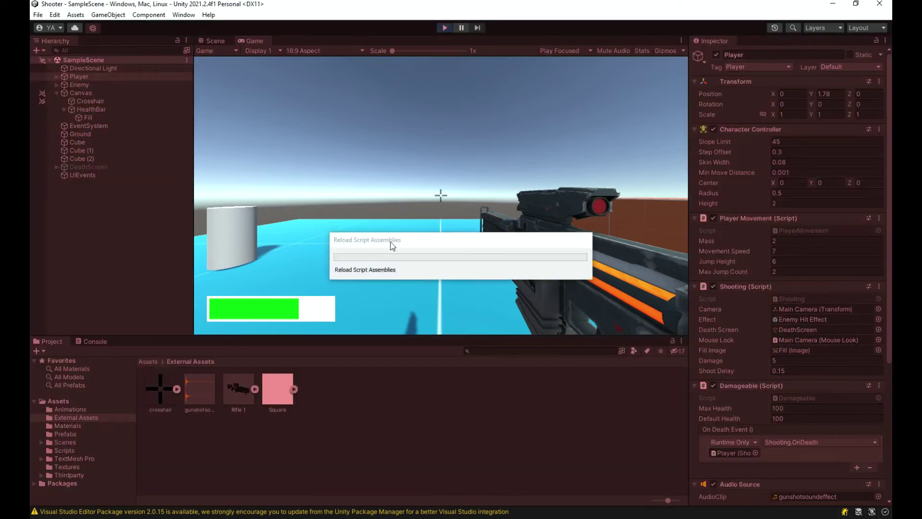
Move and shoot in Play mode while the enemy drains health from 80 through 70, 50, 15 to 0.
click(524, 161)
key(w)
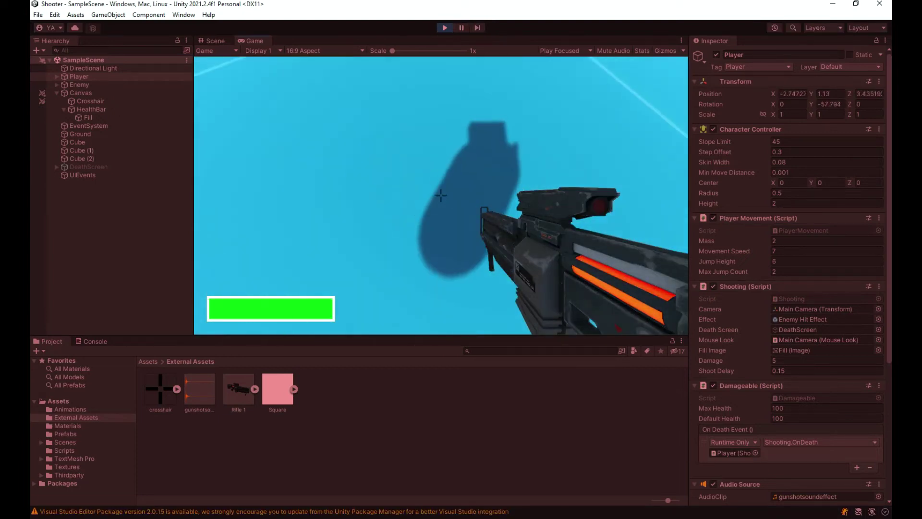
key(d)
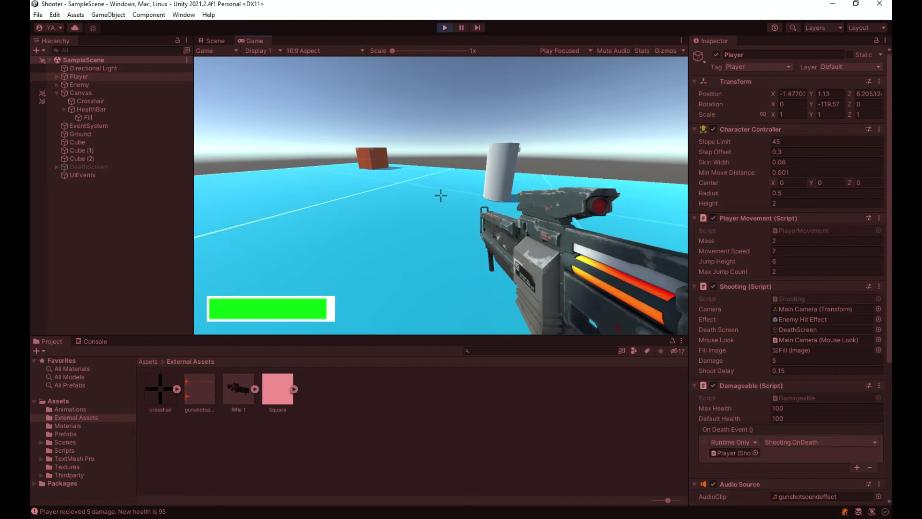
key(w)
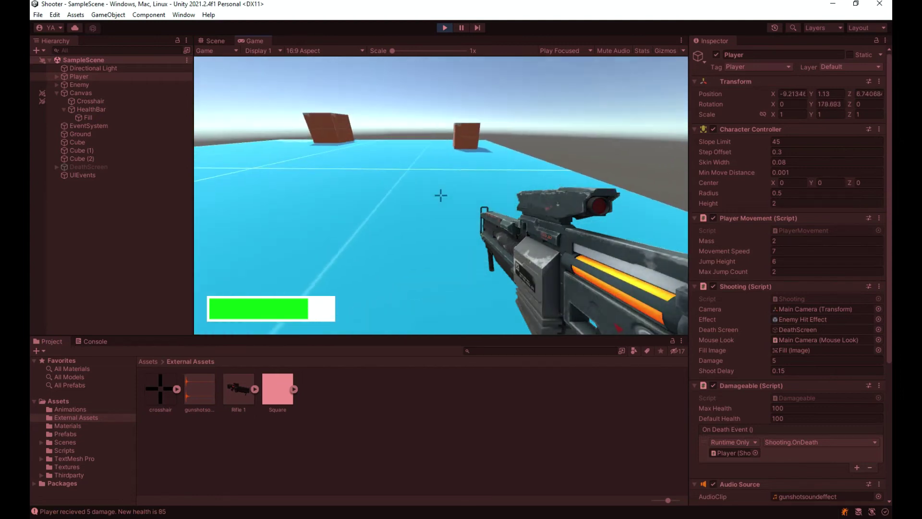
key(a)
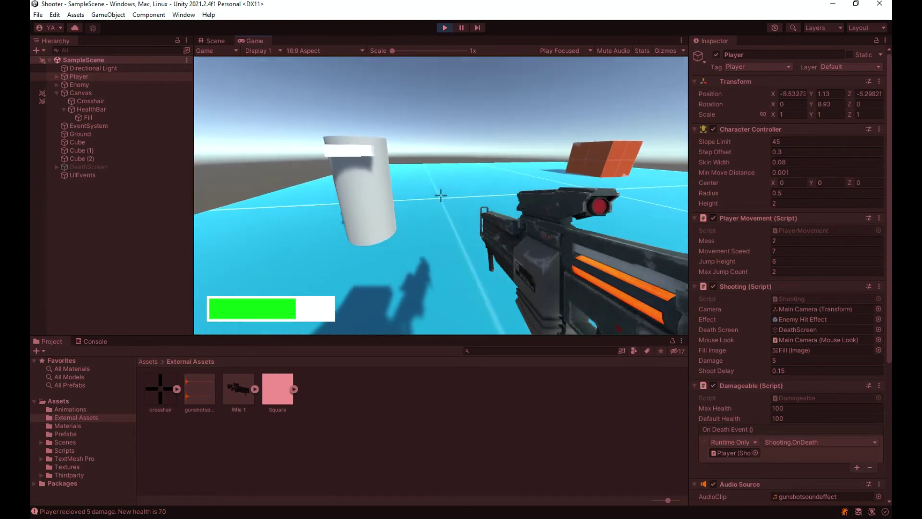
key(w)
click(441, 195)
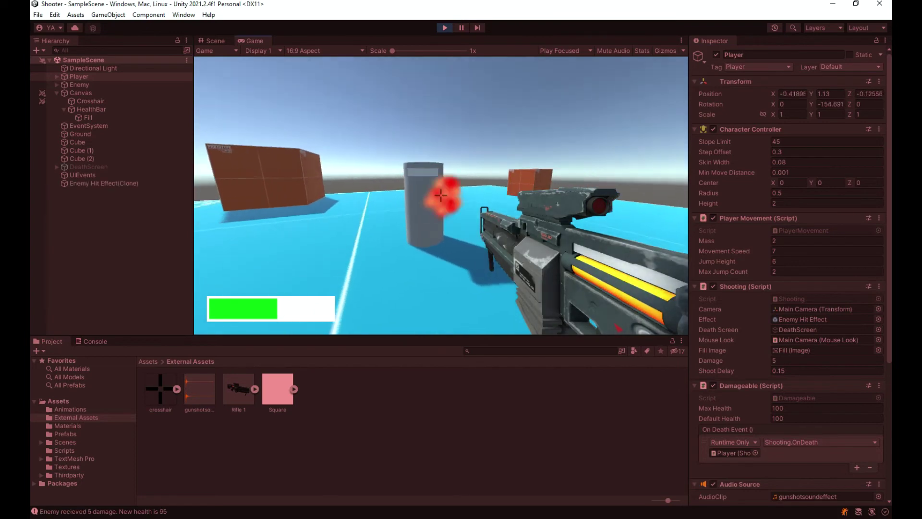
key(space)
key(w)
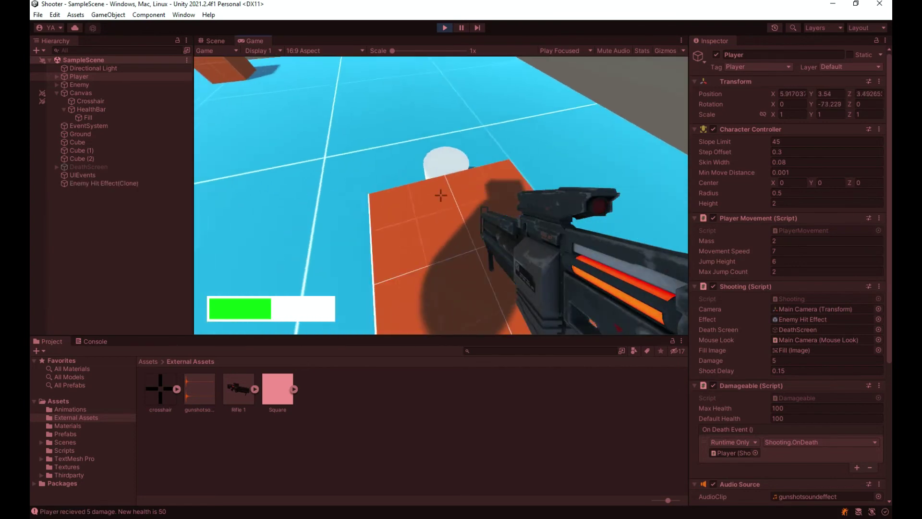
key(w)
click(441, 195)
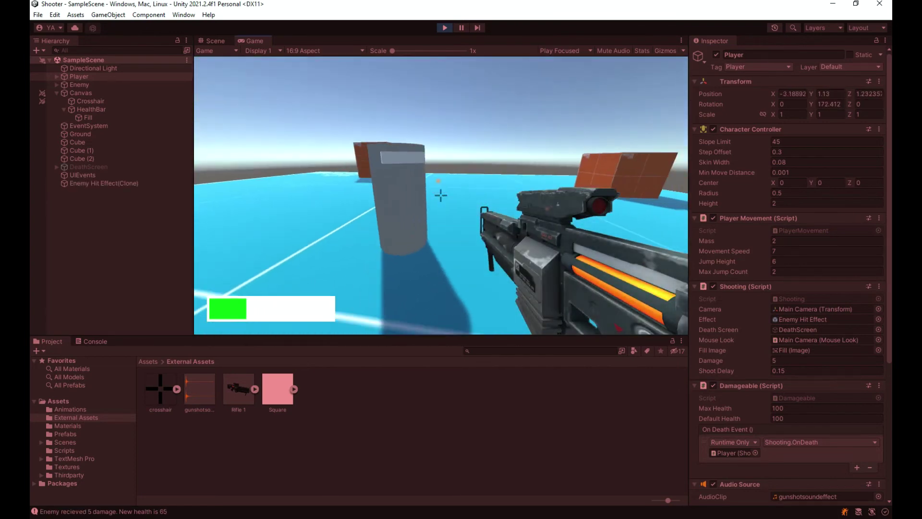
key(w)
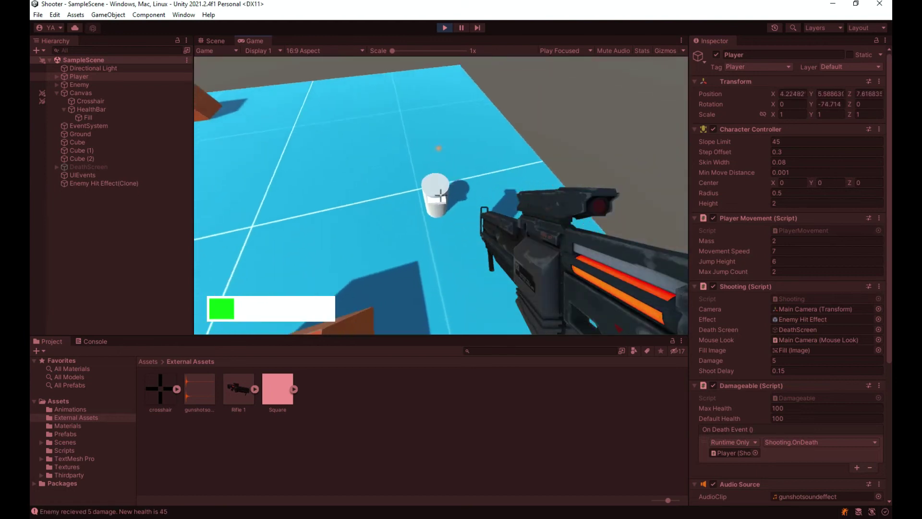
key(w)
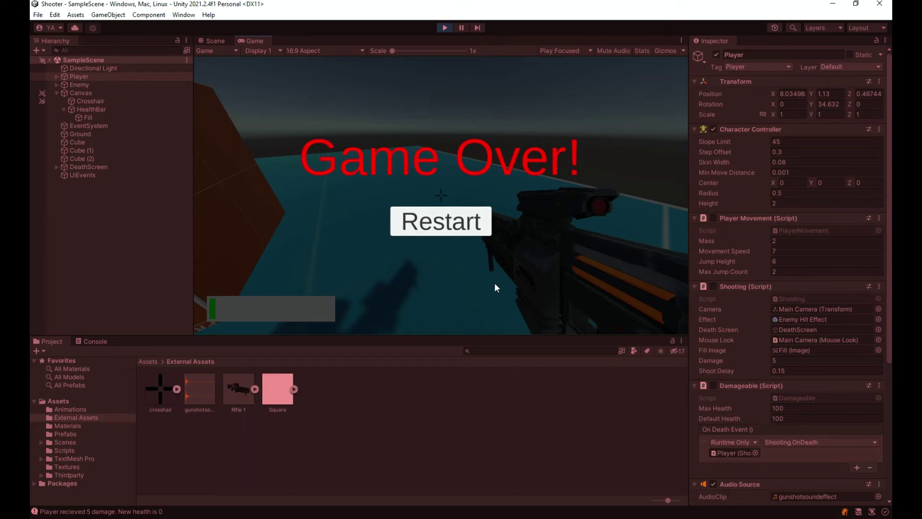
Stop the game once the Game Over screen has appeared.
scroll(811, 433, down, 4)
scroll(818, 415, down, 2)
scroll(819, 414, up, 3)
scroll(707, 419, up, 3)
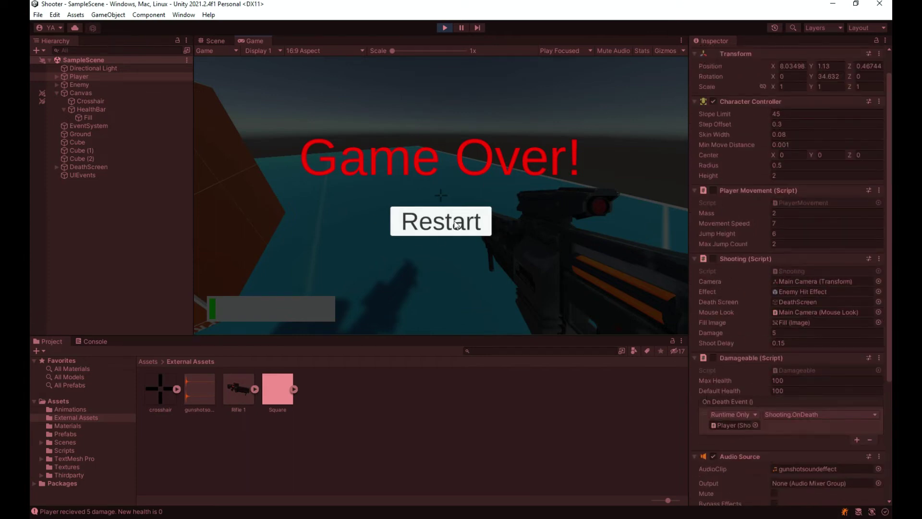
click(446, 28)
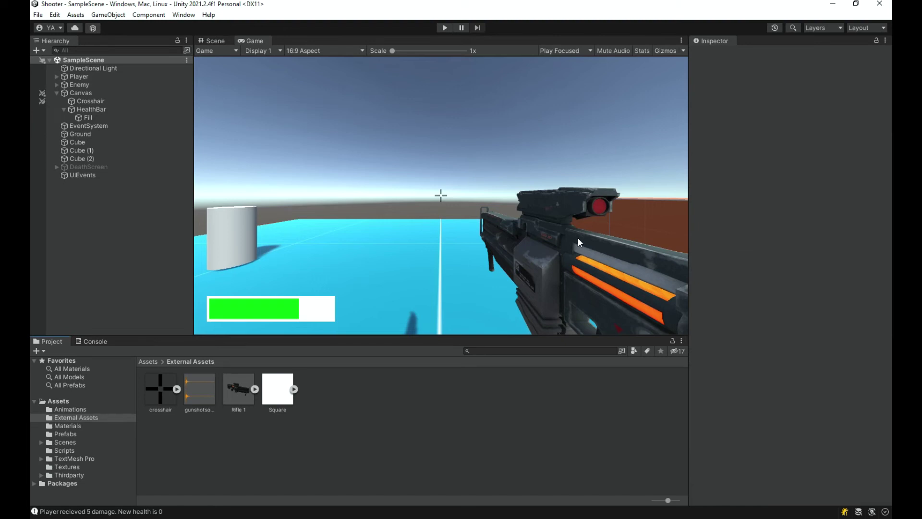
Delete the Enemy animator controller and Hit clip from the Animations folder.
click(154, 364)
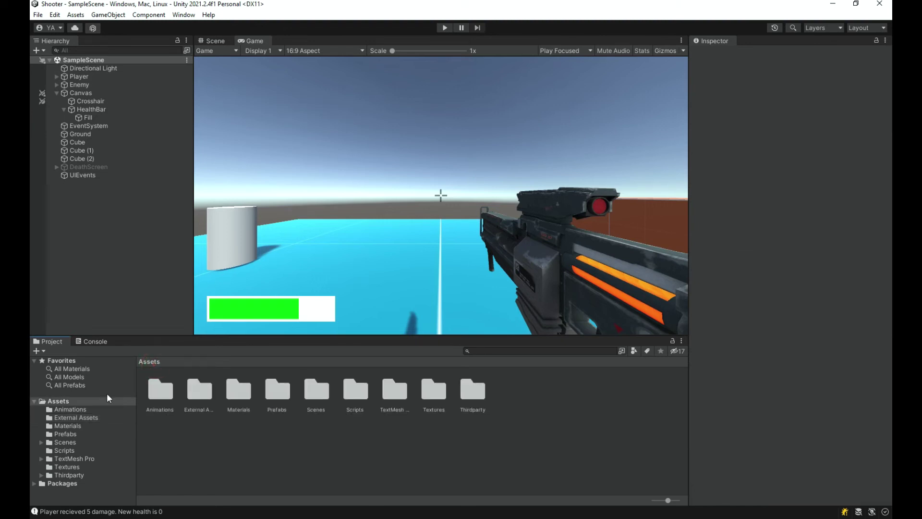
double_click(164, 396)
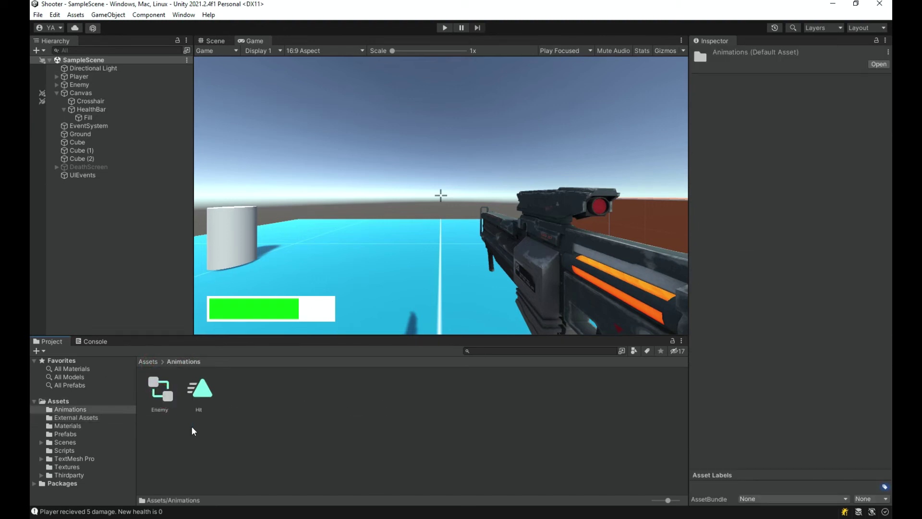
click(163, 392)
ctrl+click(212, 397)
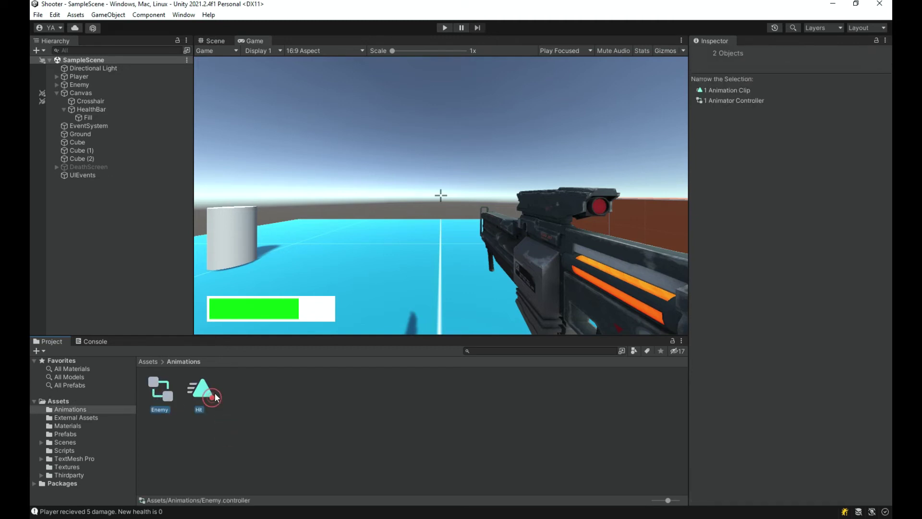
key(Delete)
key(Return)
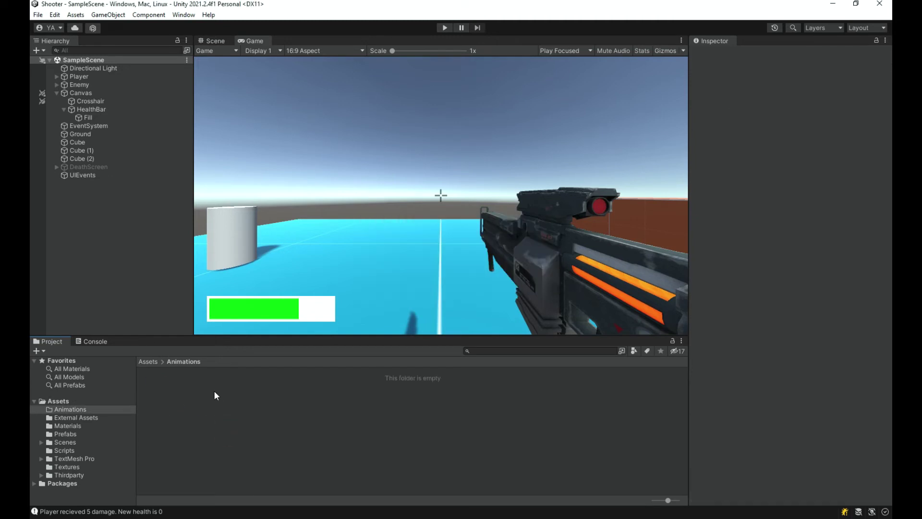
Remove the Animator component from the Enemy's GFX child object.
click(82, 86)
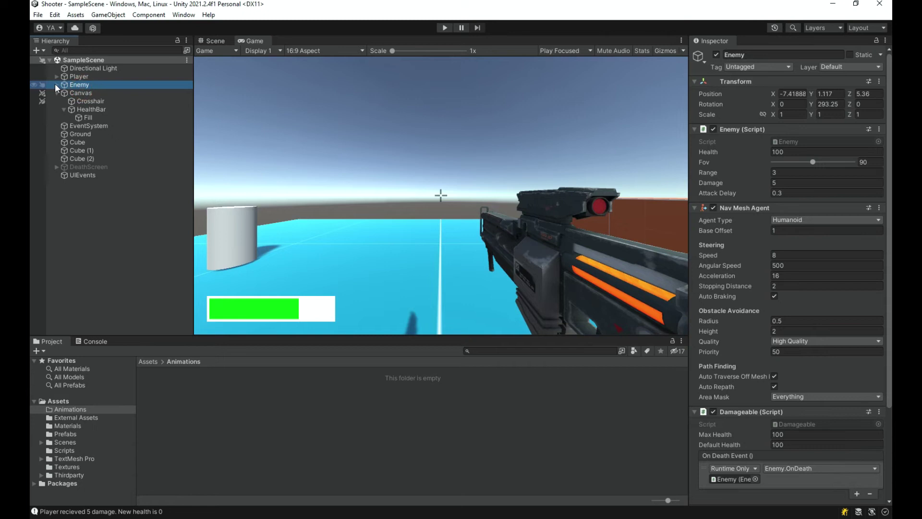
scroll(851, 427, down, 3)
scroll(850, 427, down, 1)
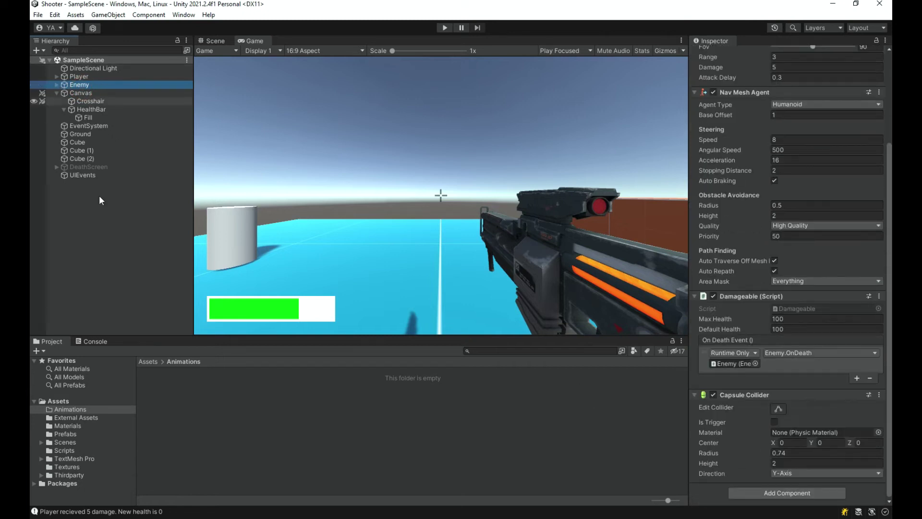
click(57, 84)
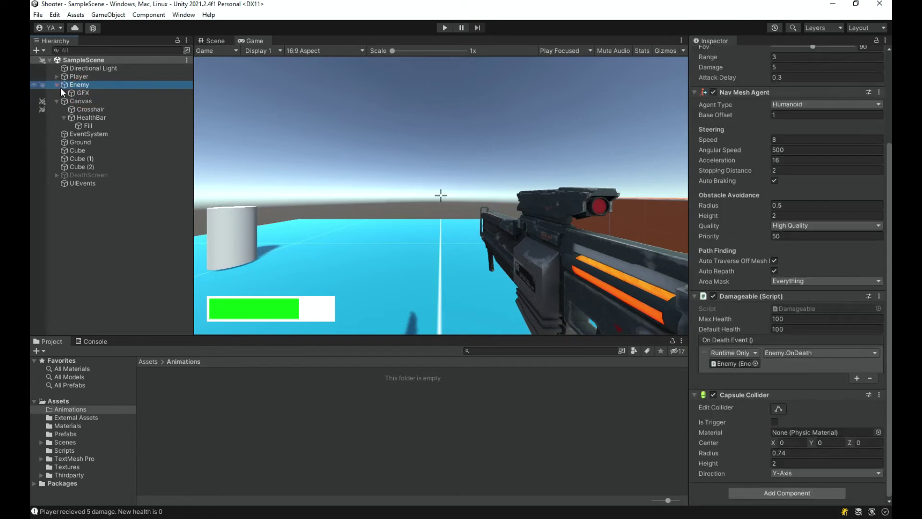
click(88, 95)
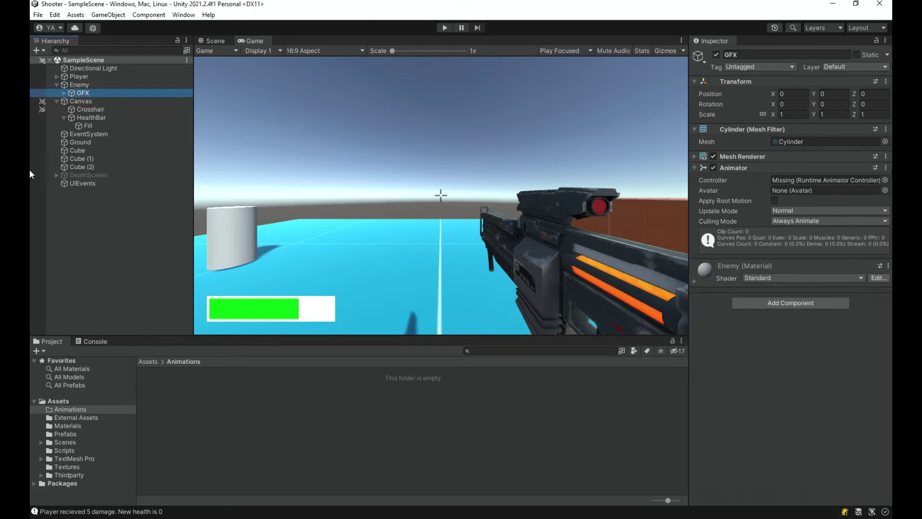
click(887, 164)
click(885, 167)
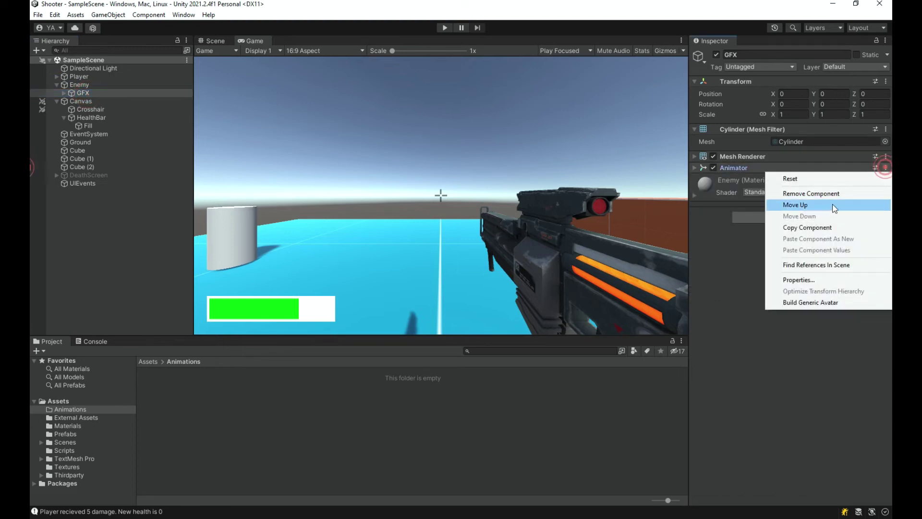
click(842, 194)
click(430, 405)
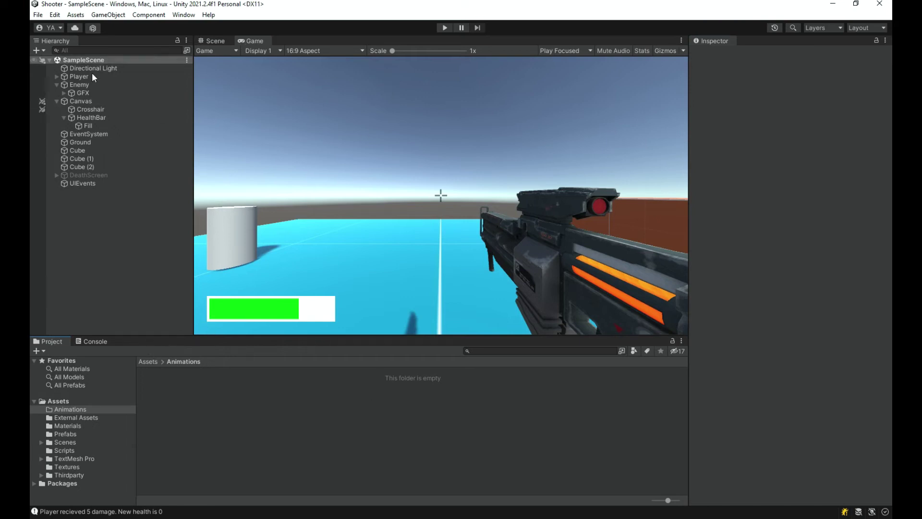
Add a UI Image under the Canvas named BloodSplash.
right_click(87, 102)
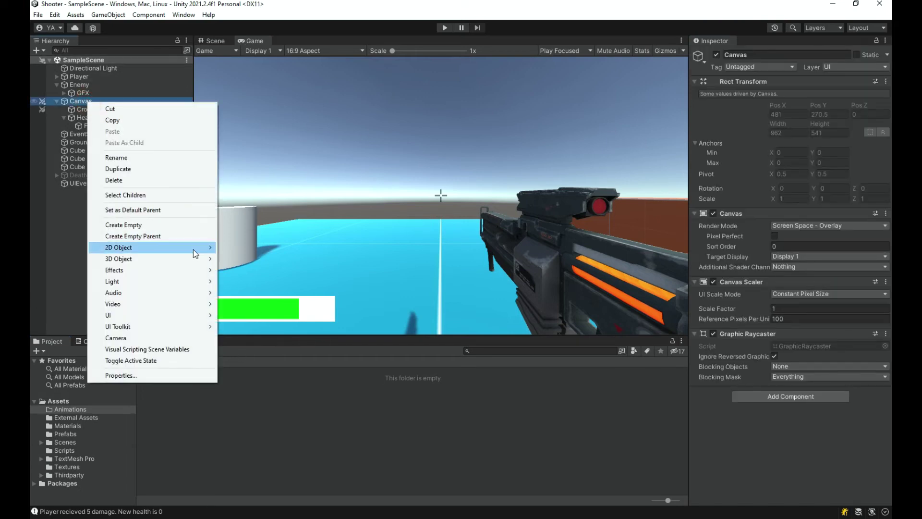
mouse_move(172, 315)
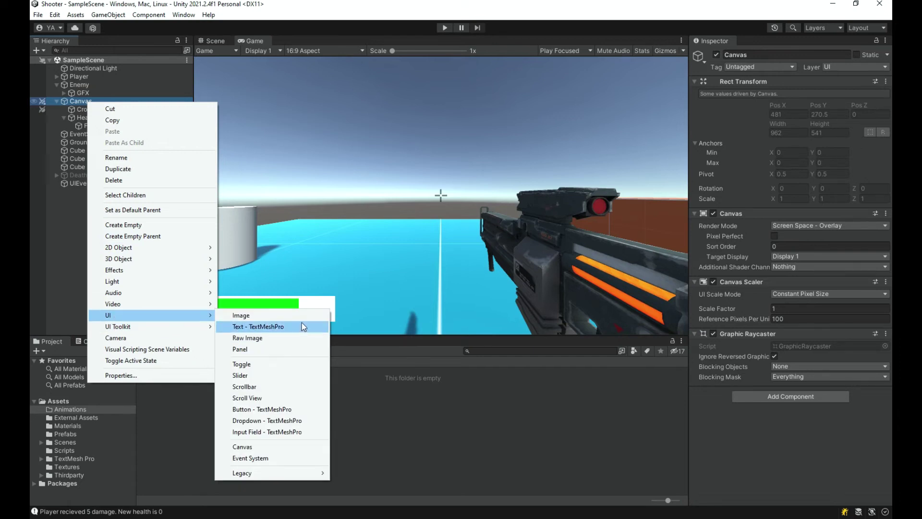
click(301, 319)
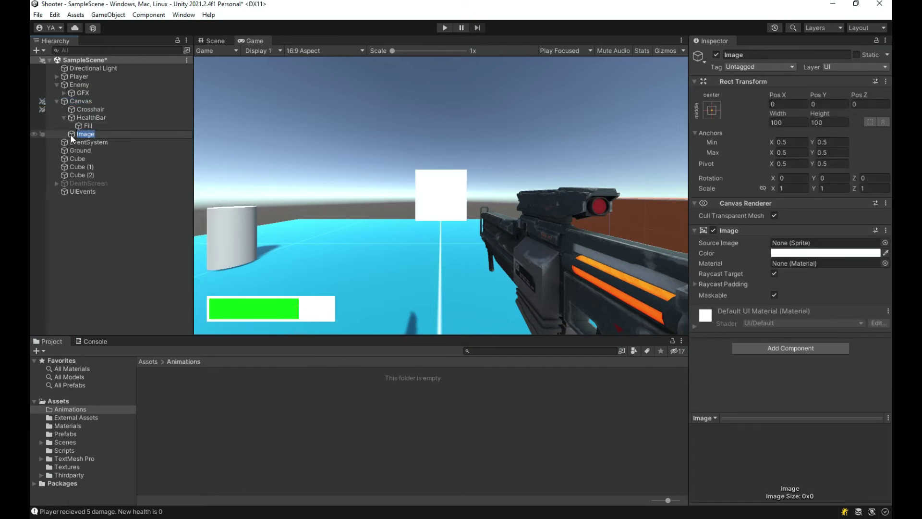
text(BloodSplash)
key(Return)
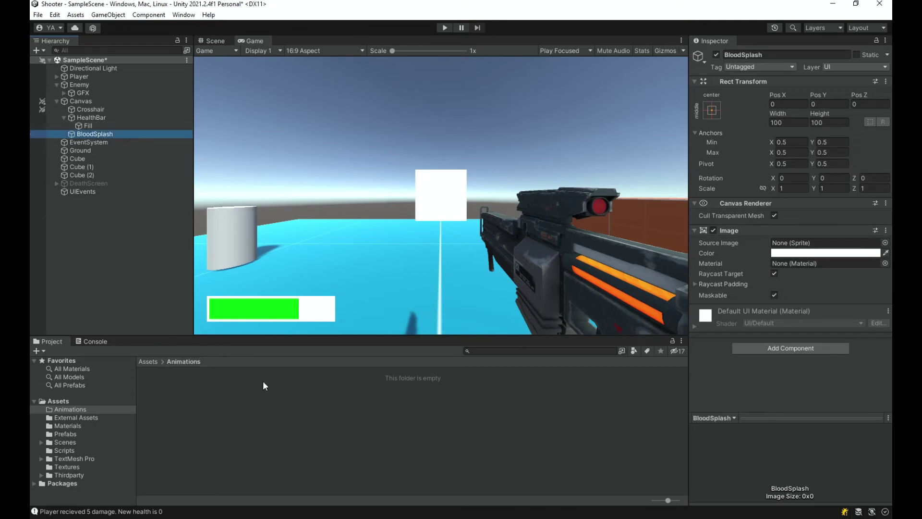
Colour BloodSplash pure red (FF0000) and anchor it stretch-stretch to fill the screen.
click(846, 254)
click(856, 308)
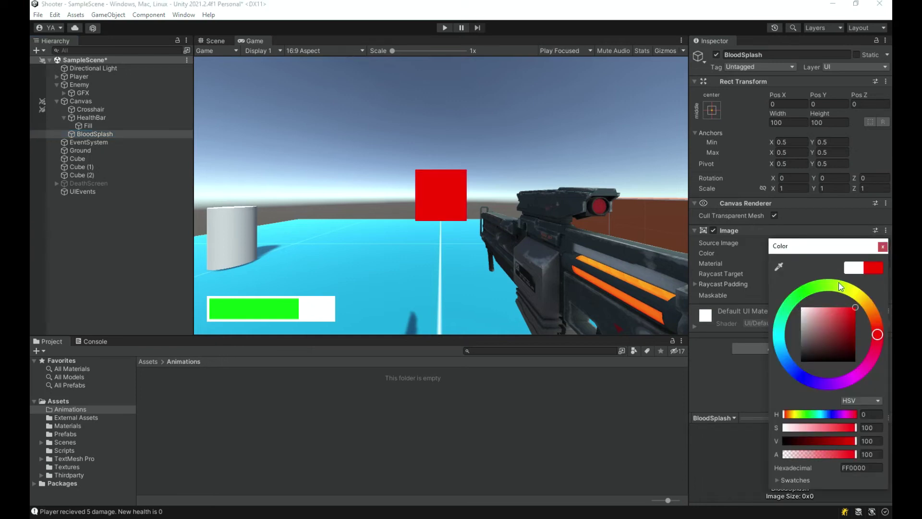
click(886, 248)
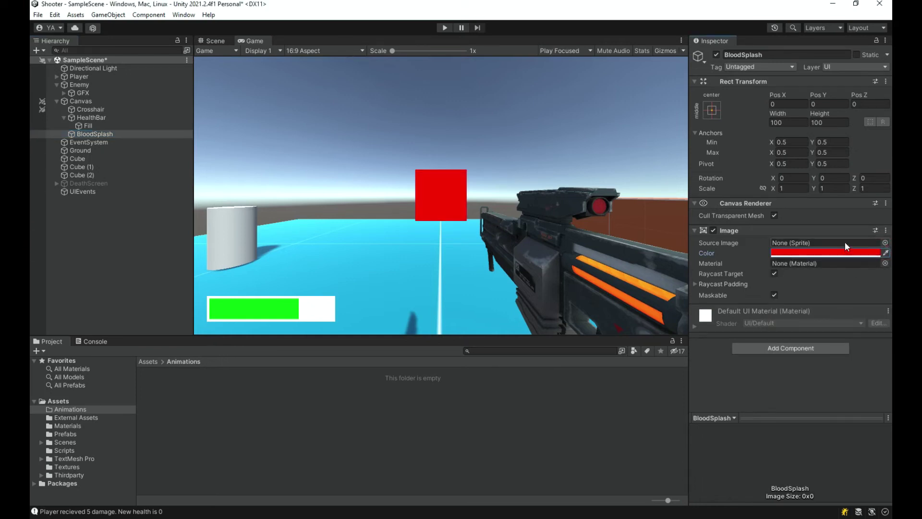
click(712, 110)
alt+click(822, 265)
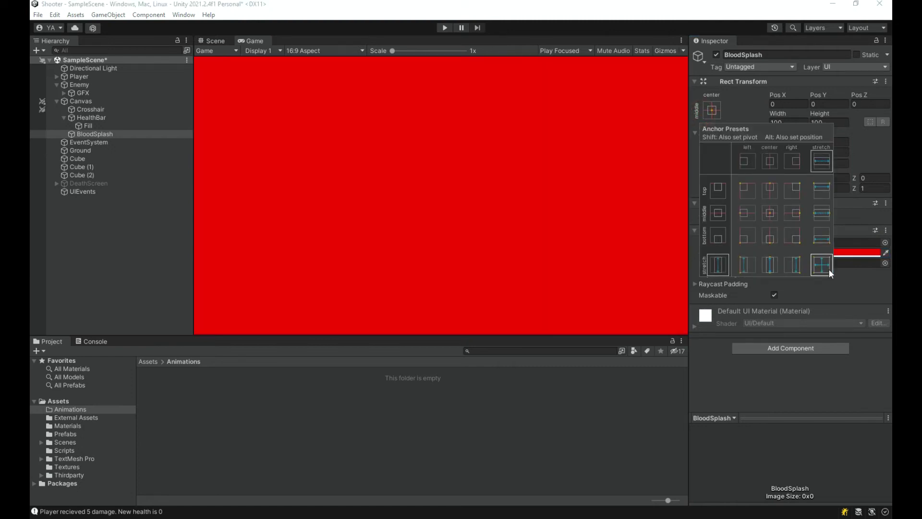
click(871, 291)
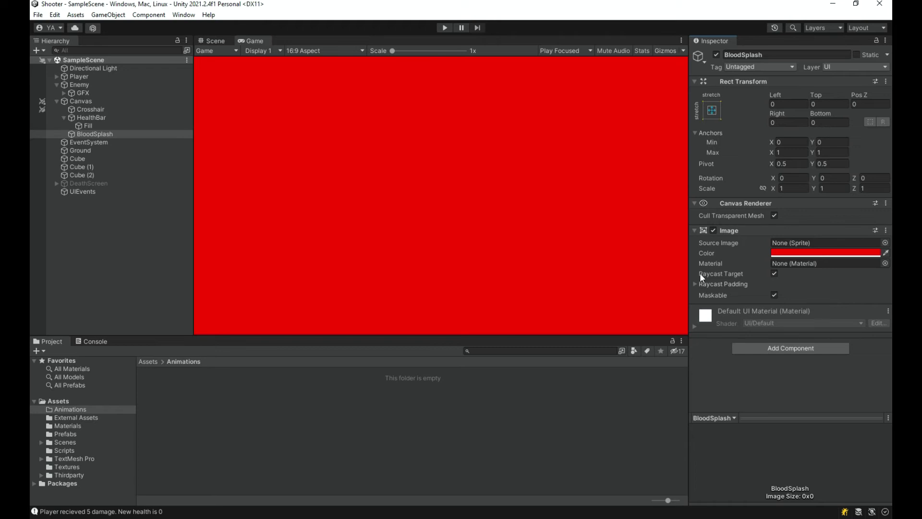
Set the BloodSplash colour alpha to 0 and save the scene.
click(791, 252)
double_click(867, 452)
text(0)
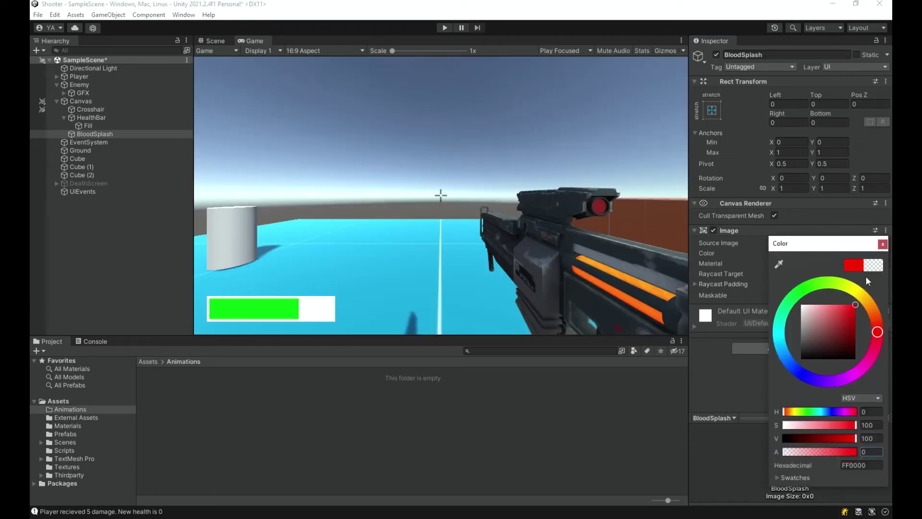
click(882, 245)
key(ctrl+s)
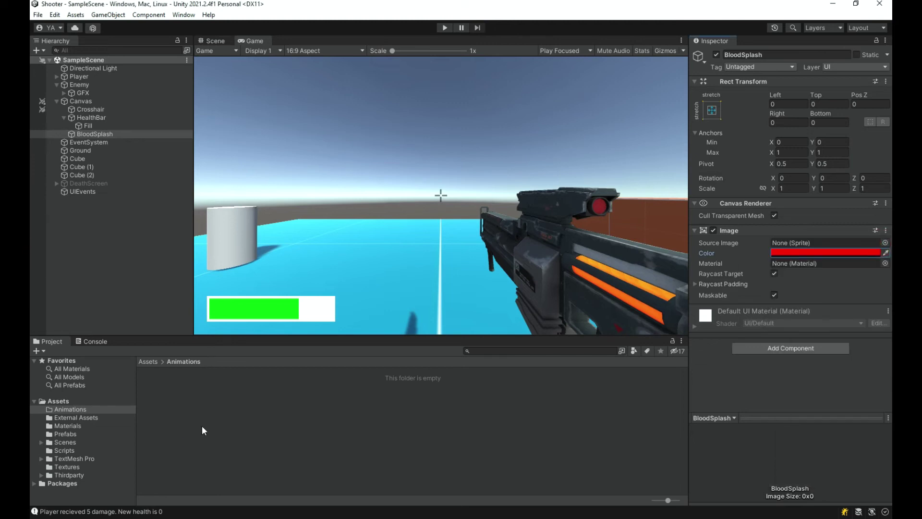
Open the Animation window with Ctrl+6 and dock it beside the Console.
right_click(202, 416)
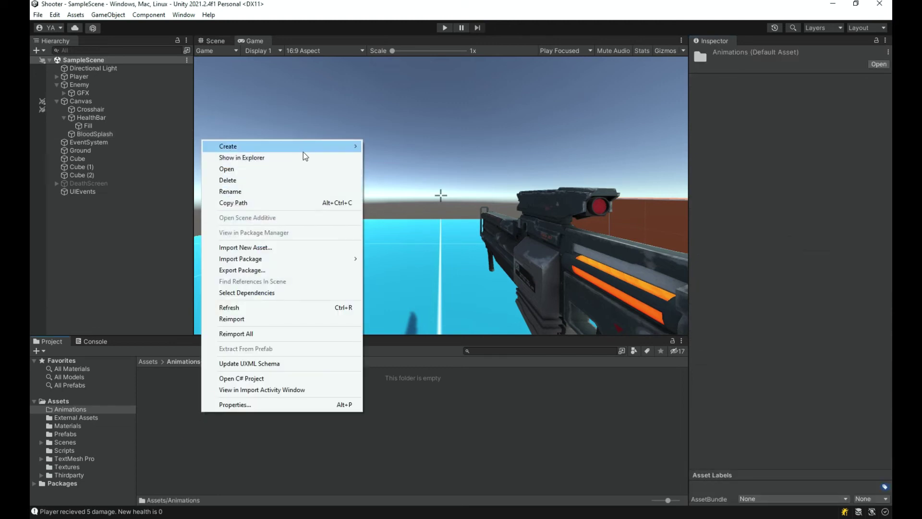
mouse_move(305, 152)
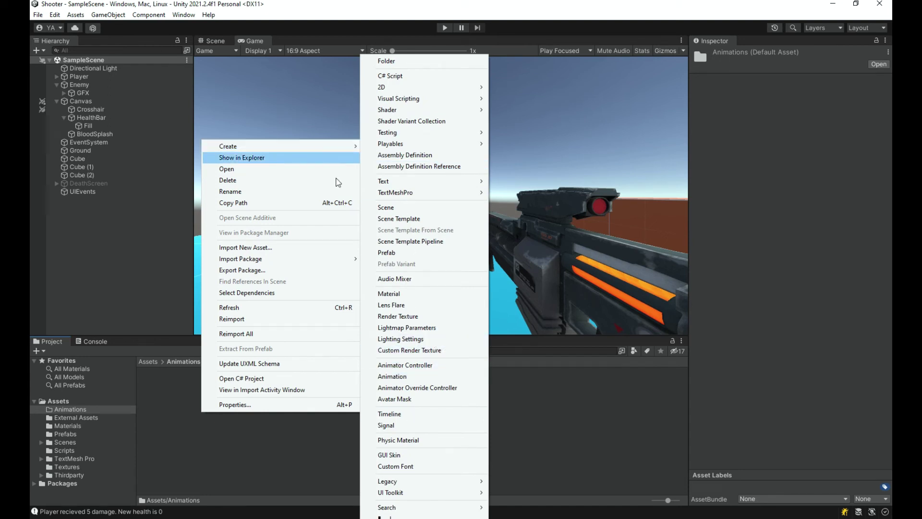
click(99, 176)
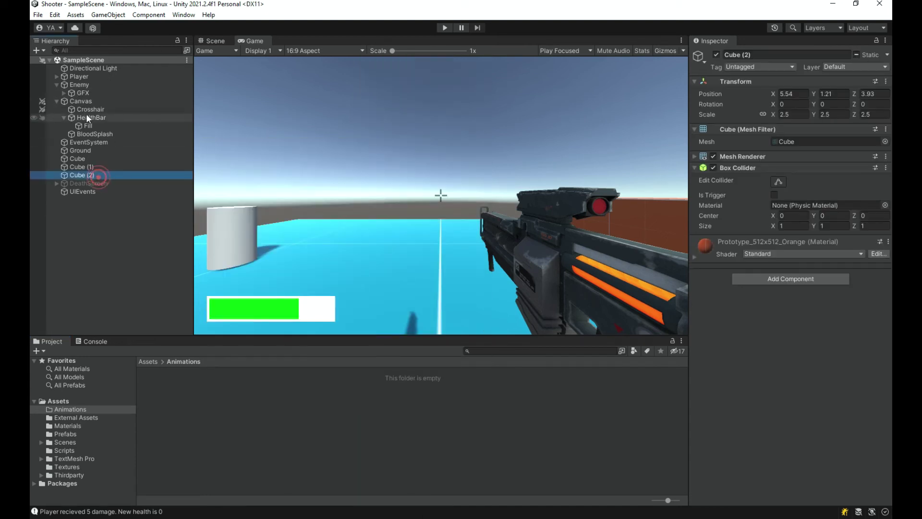
click(126, 134)
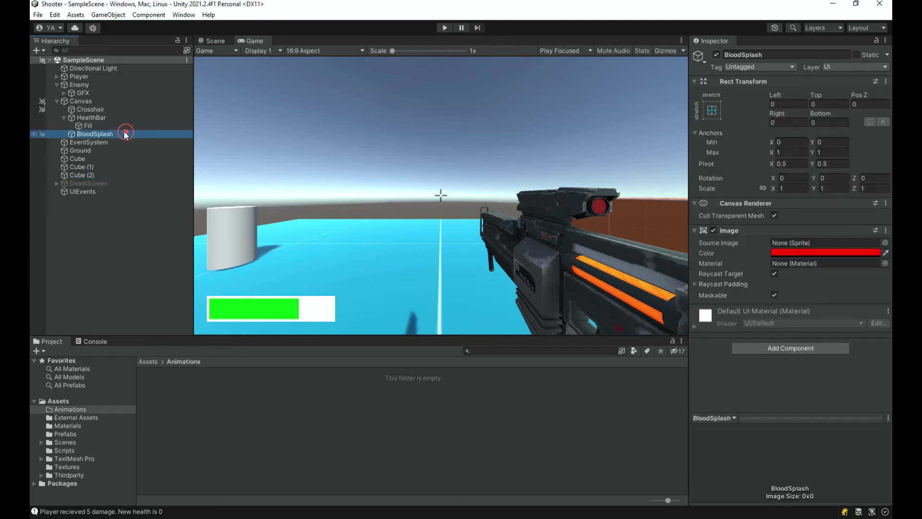
click(183, 14)
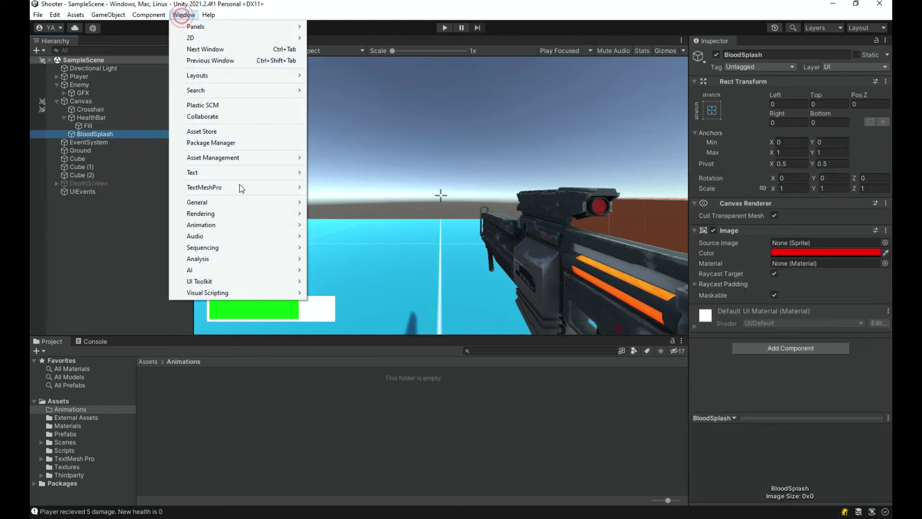
click(376, 473)
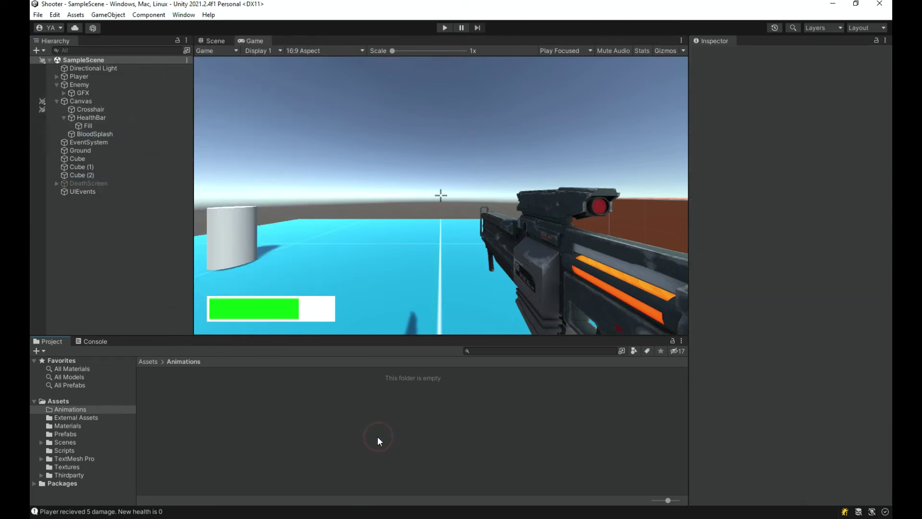
key(ctrl+6)
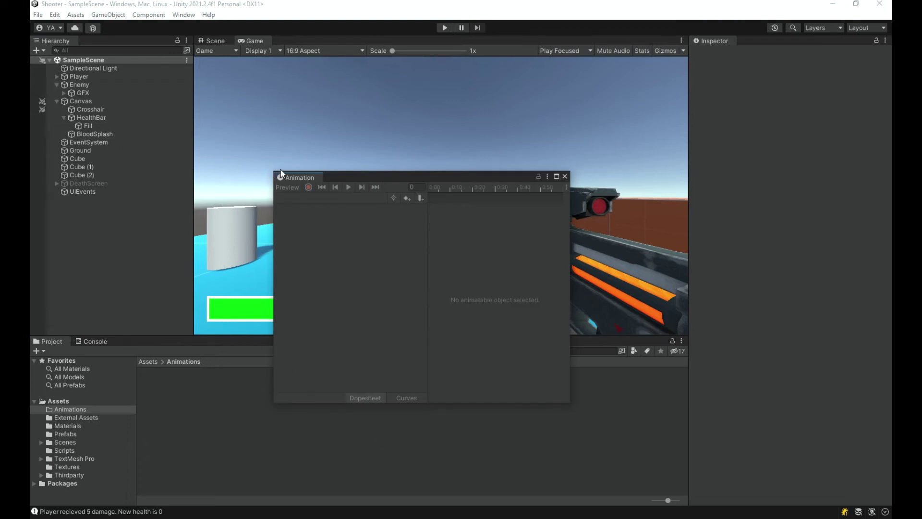
drag(285, 178, 143, 340)
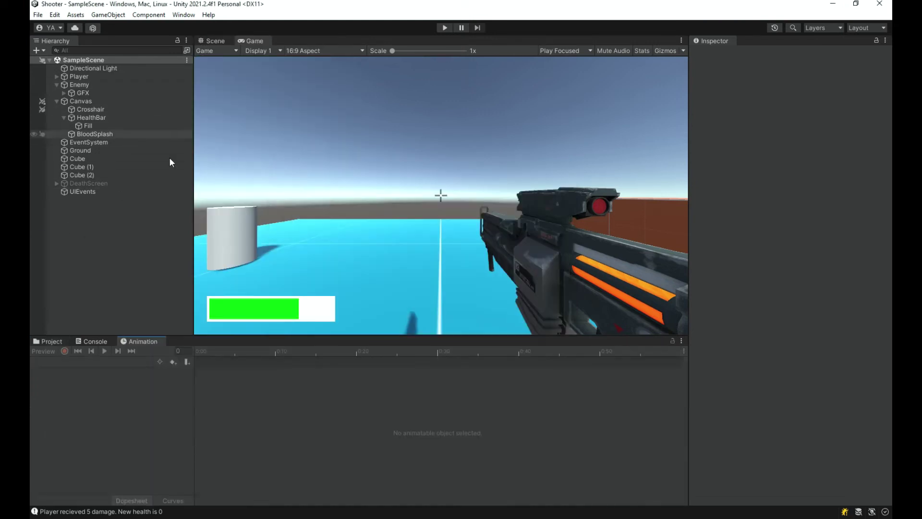
Create a BloodSplash.anim clip for the BloodSplash image and save the scene.
click(93, 134)
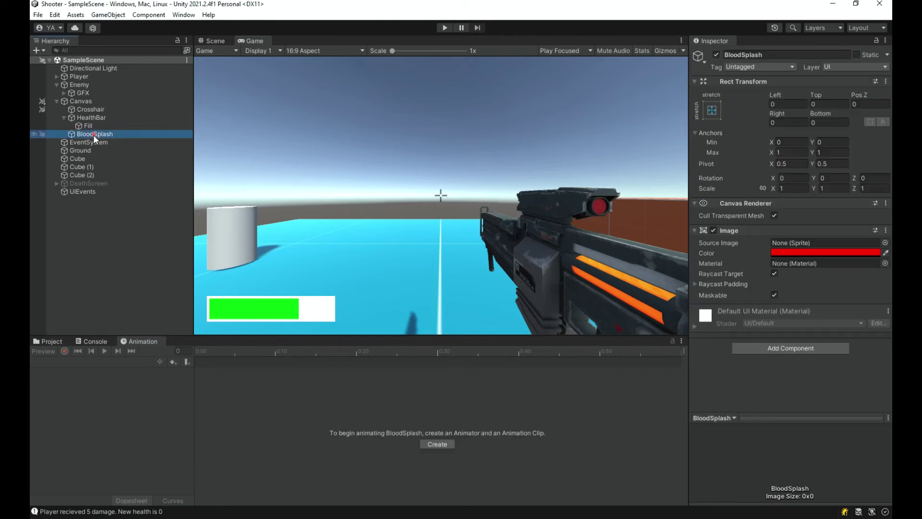
click(435, 444)
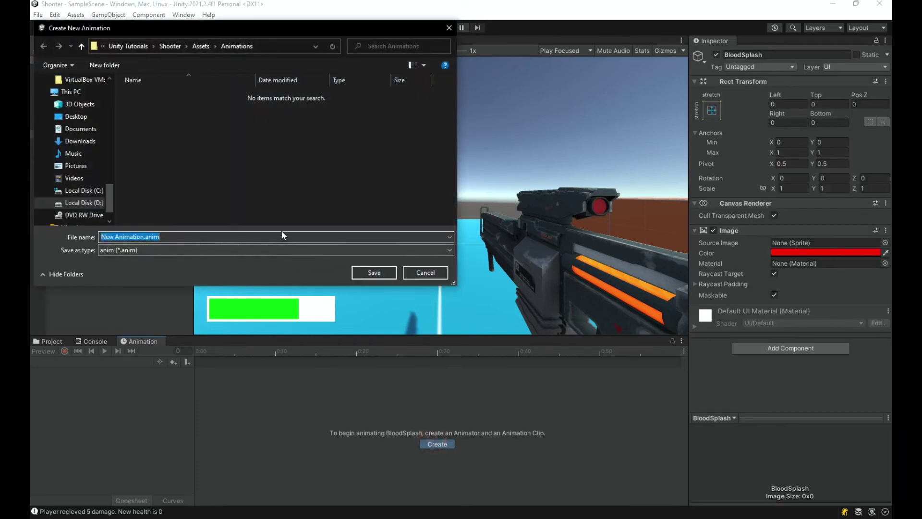
text(BloodSplash)
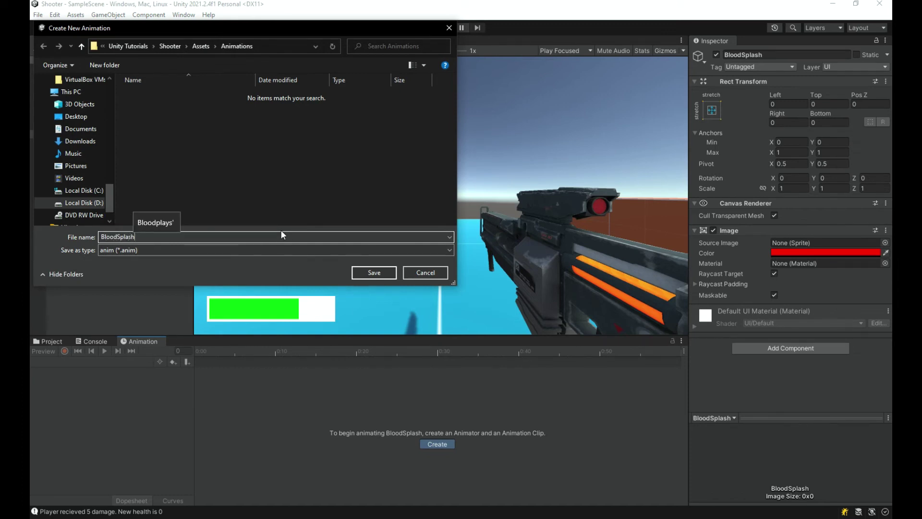
key(Return)
key(ctrl+s)
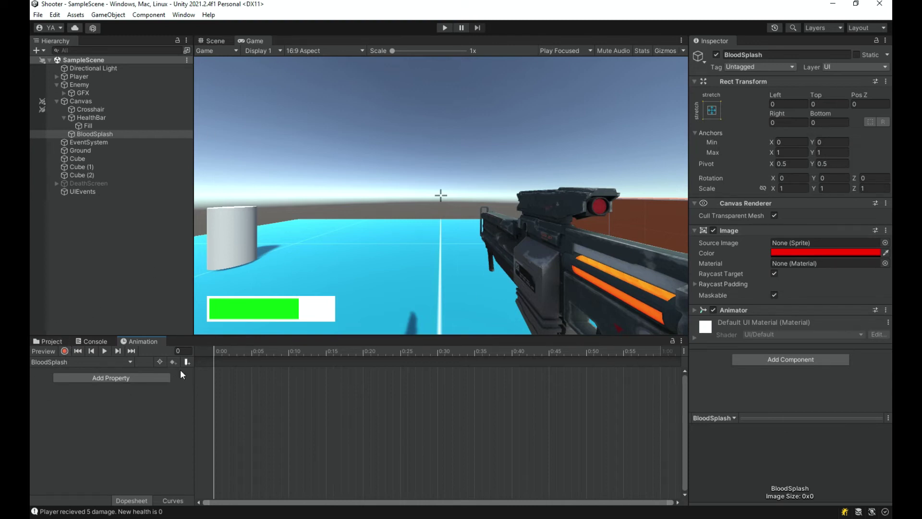
Add an Image.Color track to the BloodSplash clip and expand its colour channels.
click(142, 374)
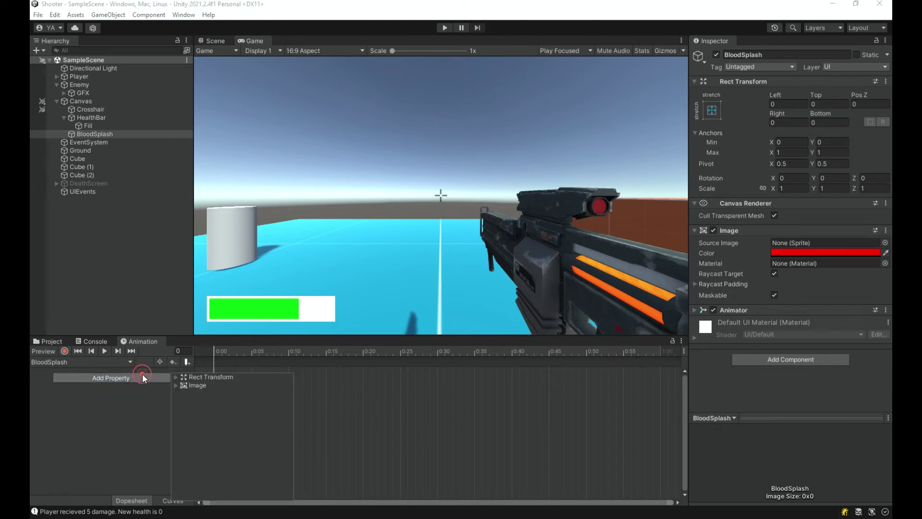
click(175, 385)
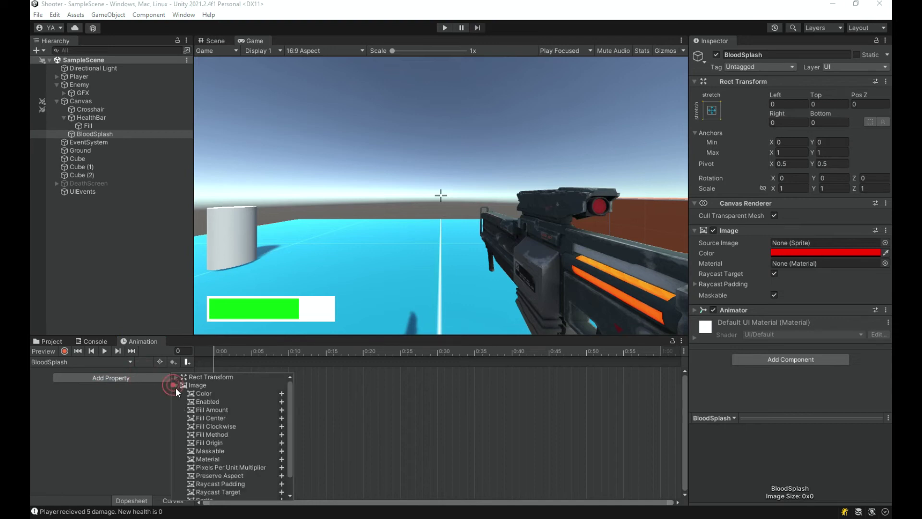
click(280, 393)
click(38, 379)
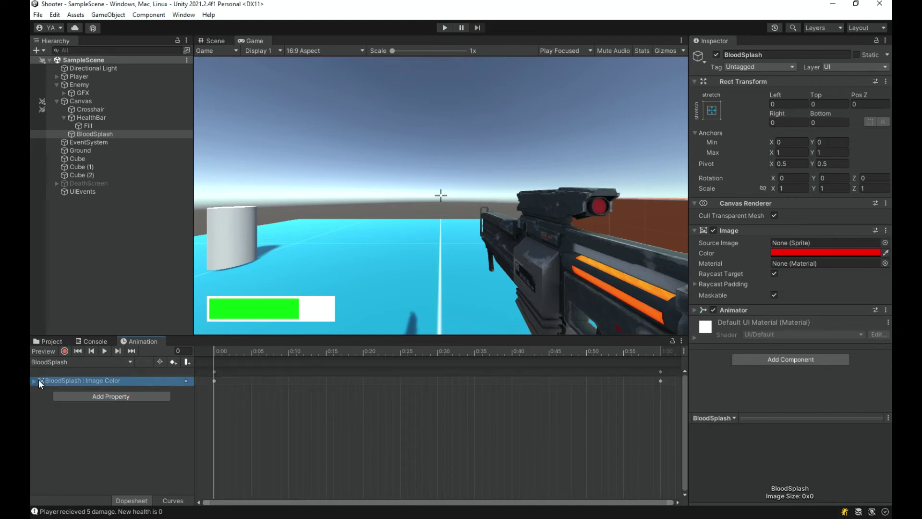
click(33, 380)
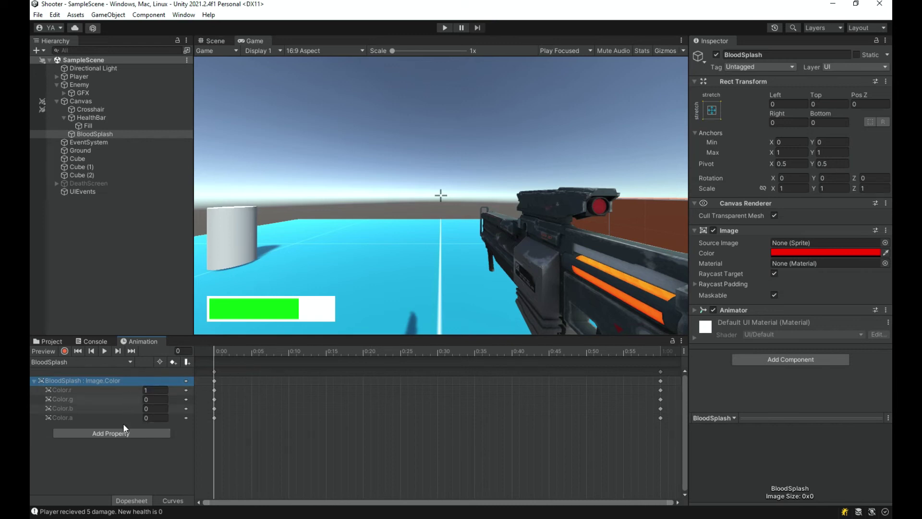
mouse_move(237, 352)
mouse_down()
mouse_move(671, 388)
mouse_move(437, 407)
mouse_up()
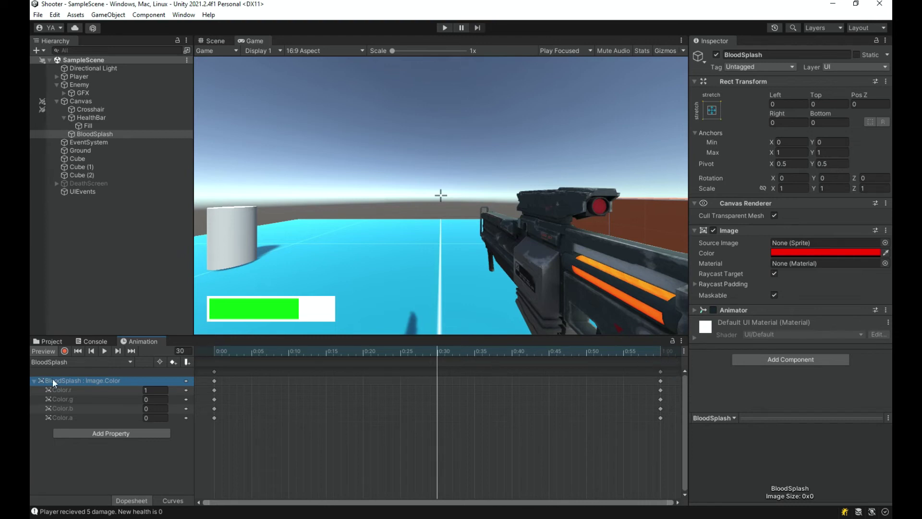
Key the overlay's Color.a to 0.6 at 0:30 and preview the clip from the start.
click(151, 418)
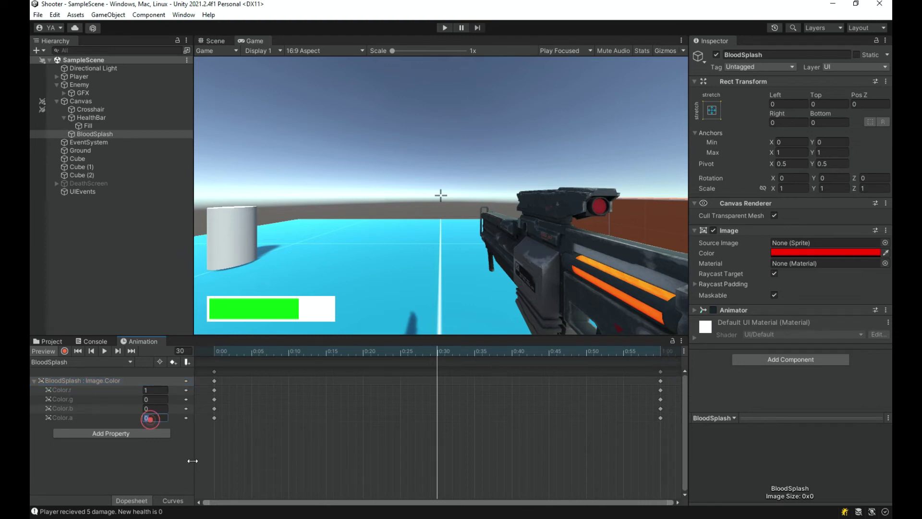
text(.5)
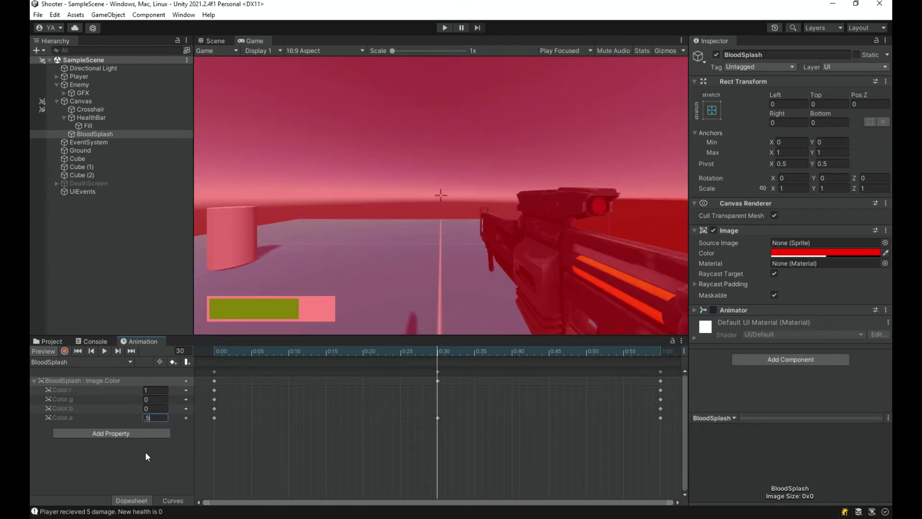
key(BackSpace)
text(6)
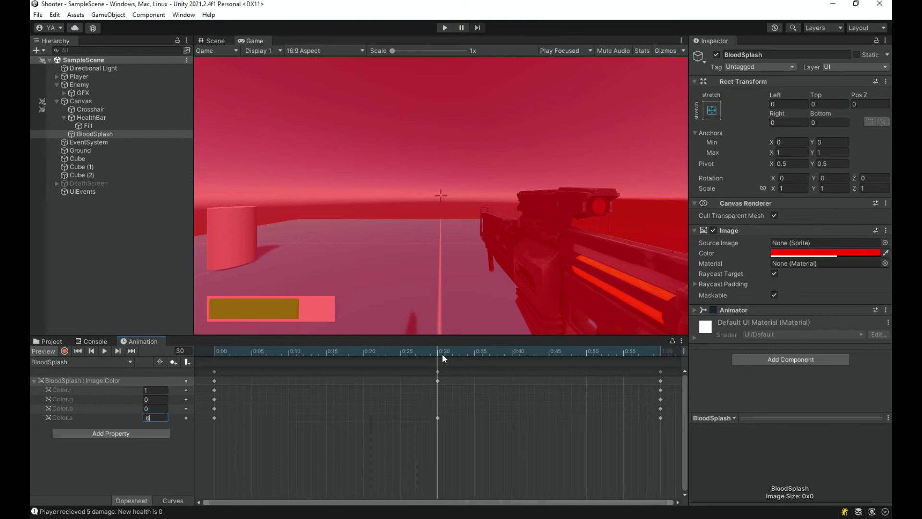
drag(434, 354, 163, 342)
key(space)
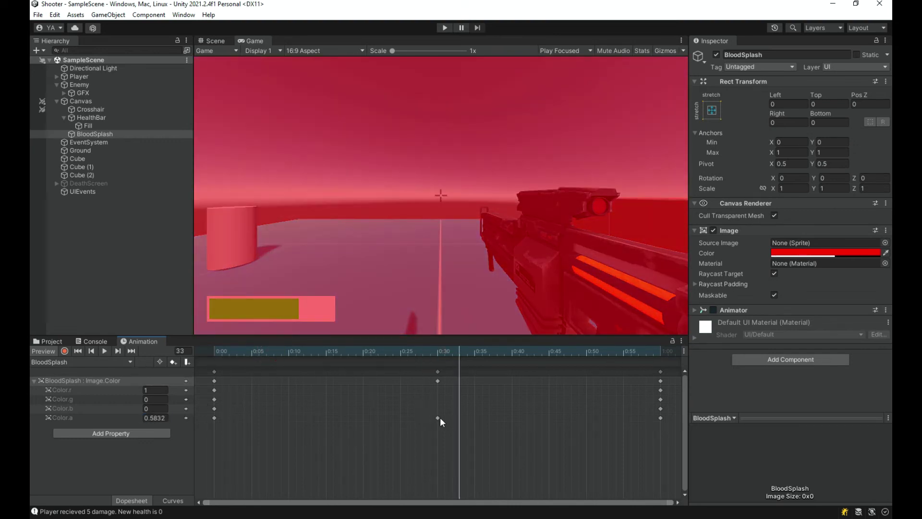
Move the peak alpha keys to 0:15 and the final colour keys to 0:30.
drag(438, 418, 326, 436)
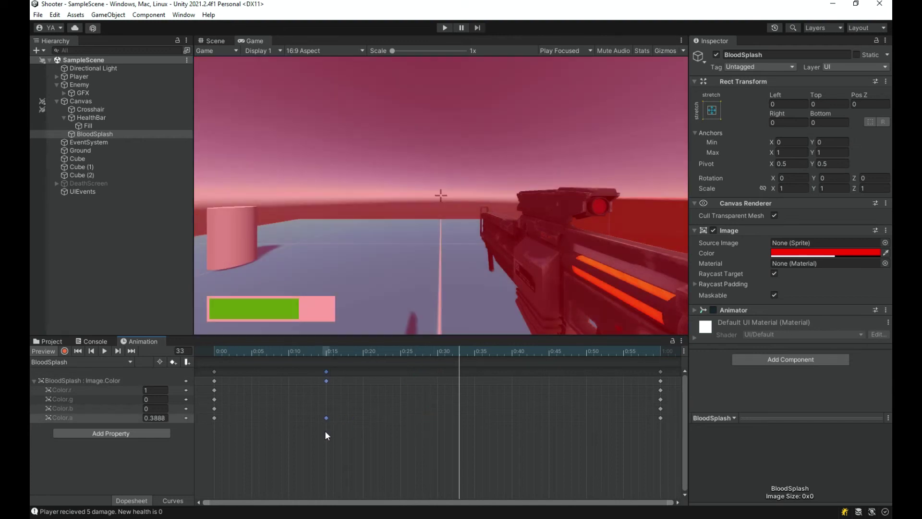
mouse_move(660, 418)
mouse_down()
mouse_move(434, 412)
mouse_move(661, 384)
mouse_up()
shift+click(660, 390)
shift+click(661, 399)
shift+click(661, 408)
drag(661, 420, 439, 411)
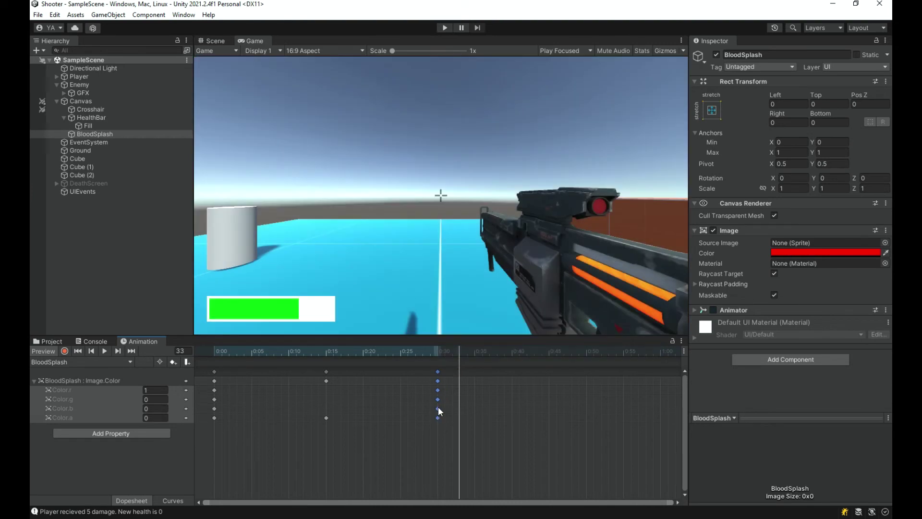
Check the red and green keys at 0:30 and preview the flash fading to alpha 0.
click(438, 390)
click(437, 382)
click(328, 416)
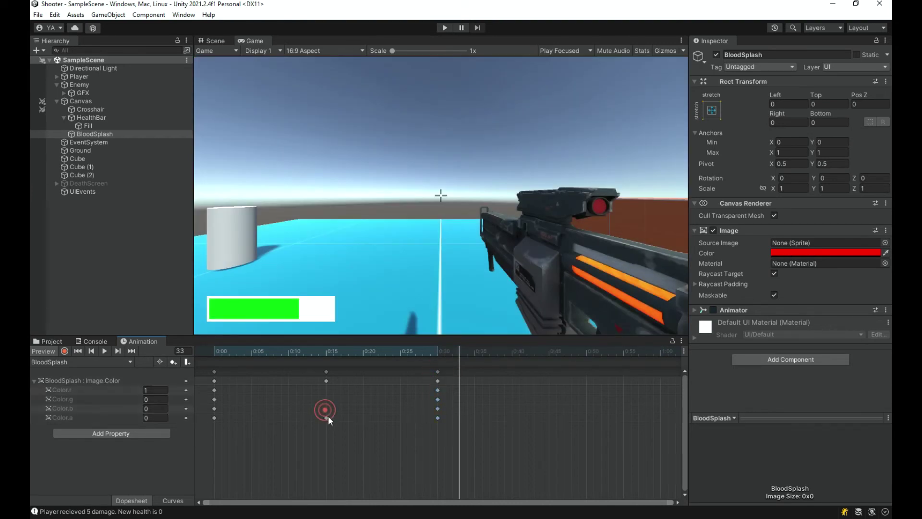
click(437, 400)
click(437, 391)
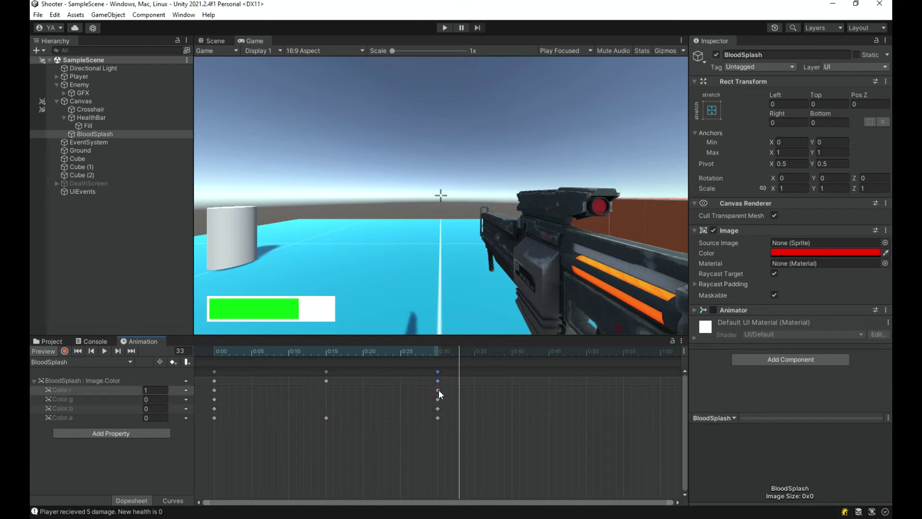
key(space)
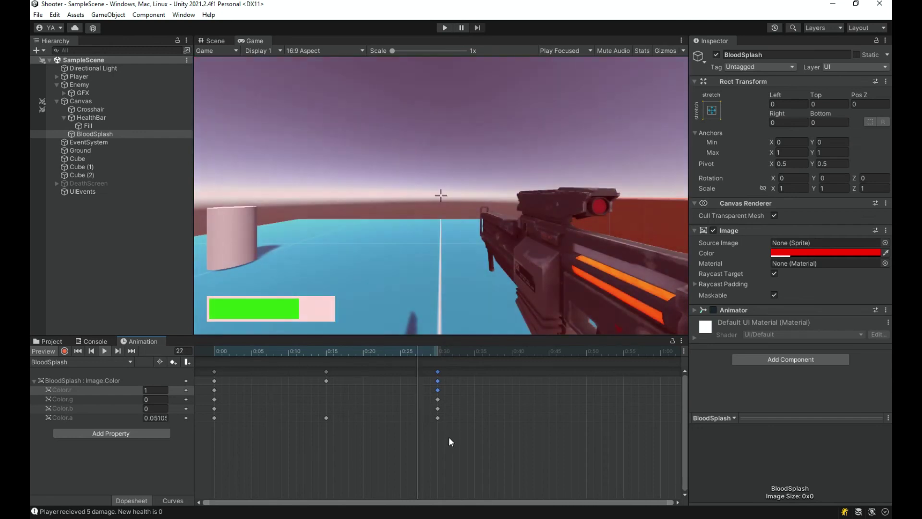
drag(368, 353, 209, 353)
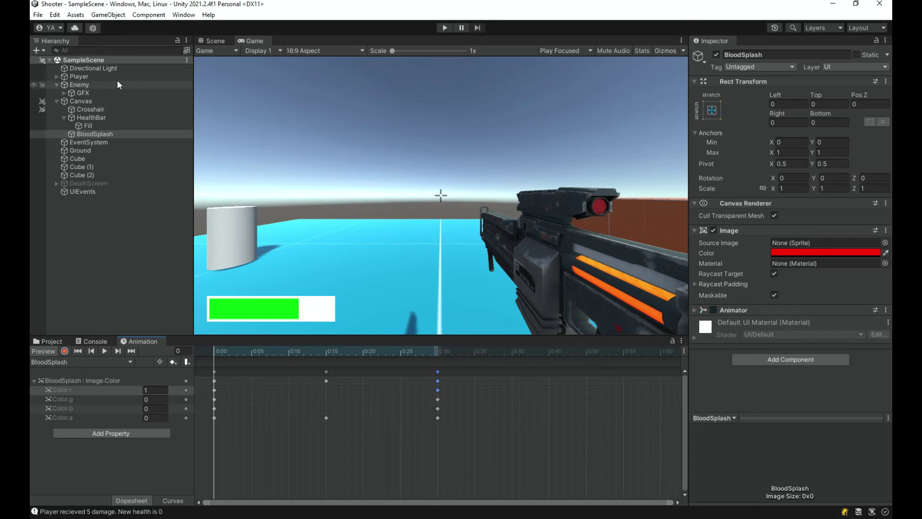
Shift the peak keys from 0:15 to 0:10 and box-select the 0:30 keys toward 0:20.
double_click(326, 417)
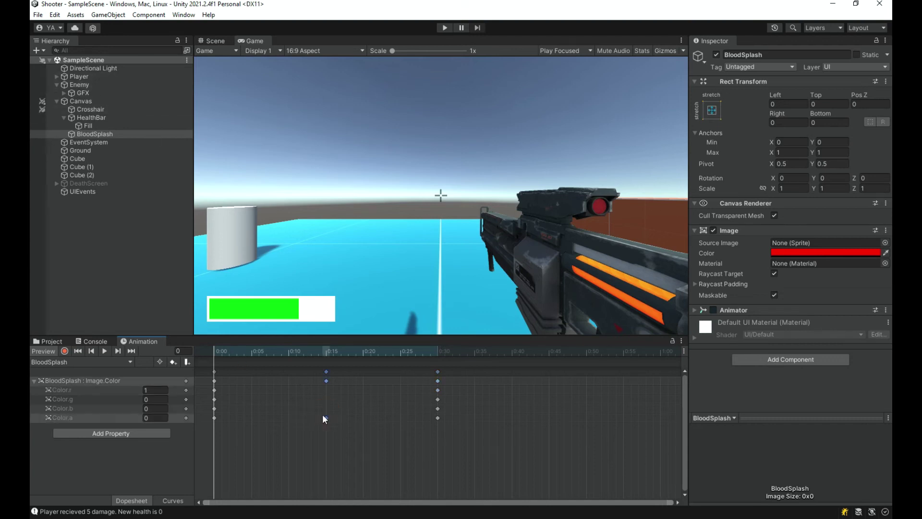
drag(326, 417, 289, 417)
shift+click(437, 409)
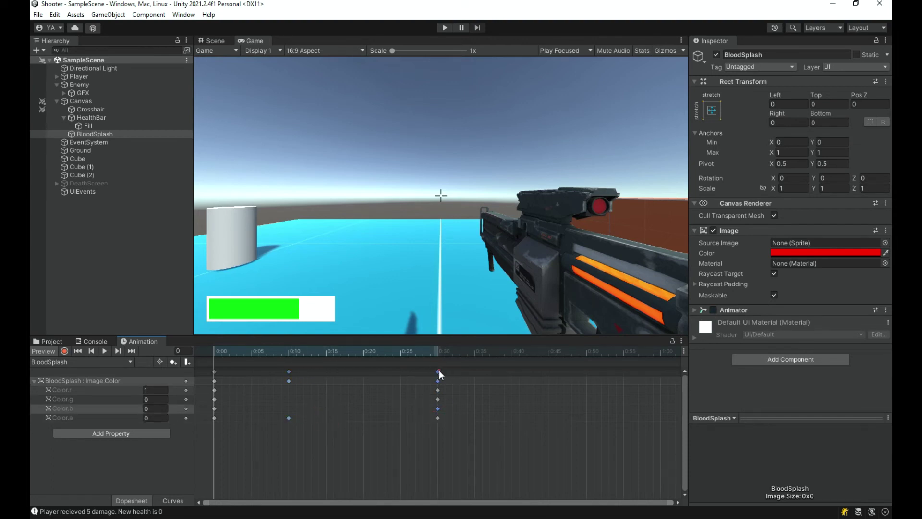
click(438, 371)
mouse_move(439, 434)
mouse_down()
mouse_move(430, 373)
mouse_move(365, 379)
mouse_up()
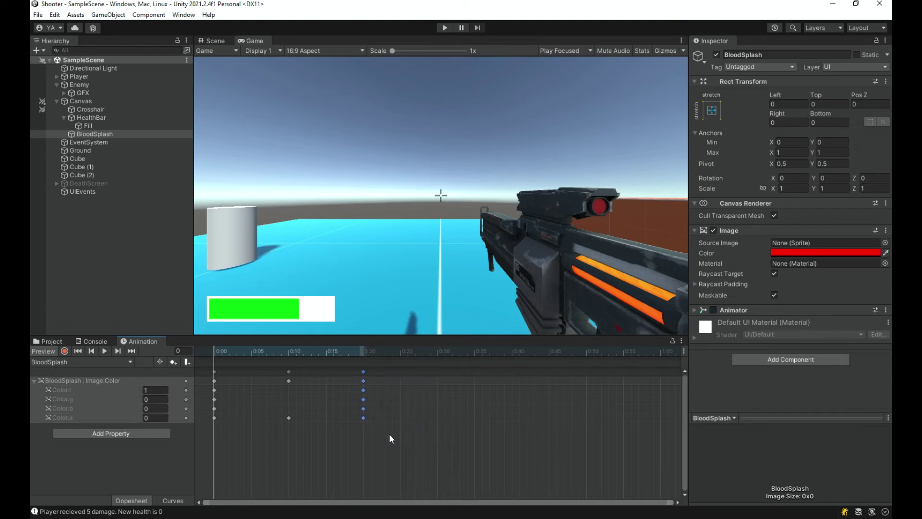
Preview the shortened flash and return to the project's animation assets.
key(space)
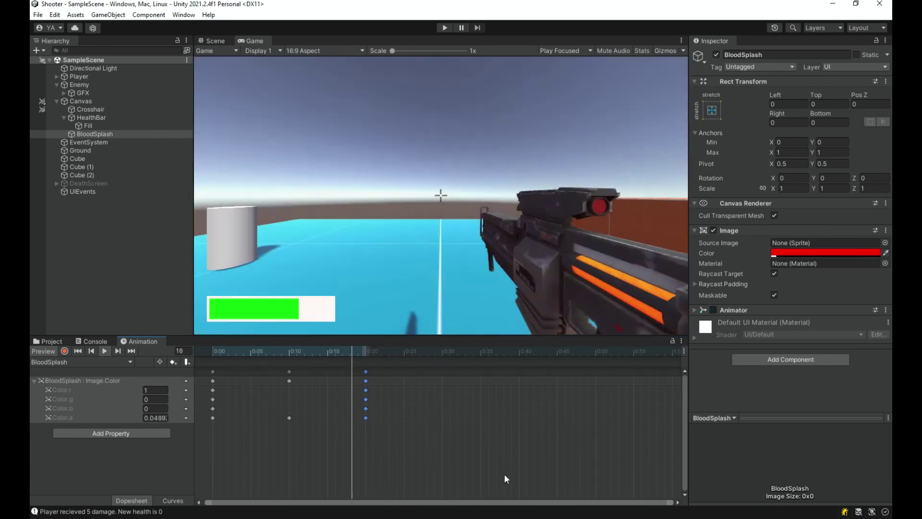
drag(312, 354, 131, 353)
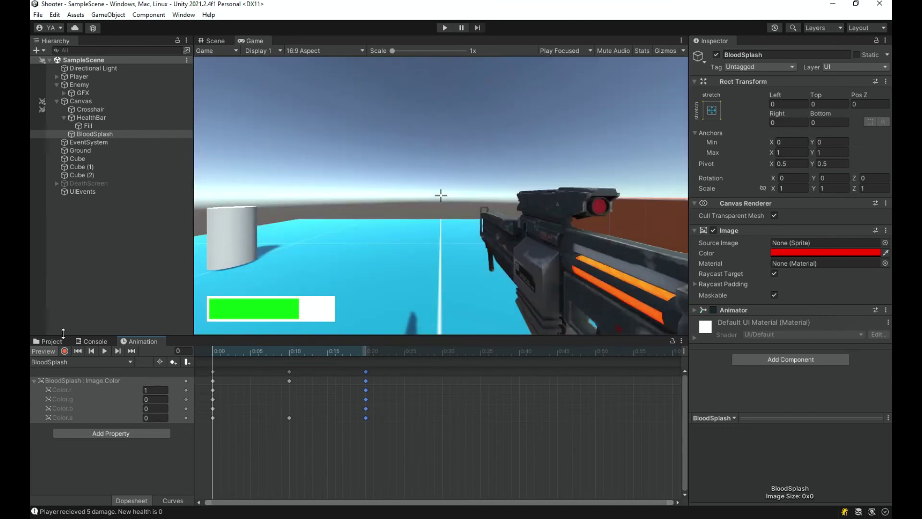
click(102, 134)
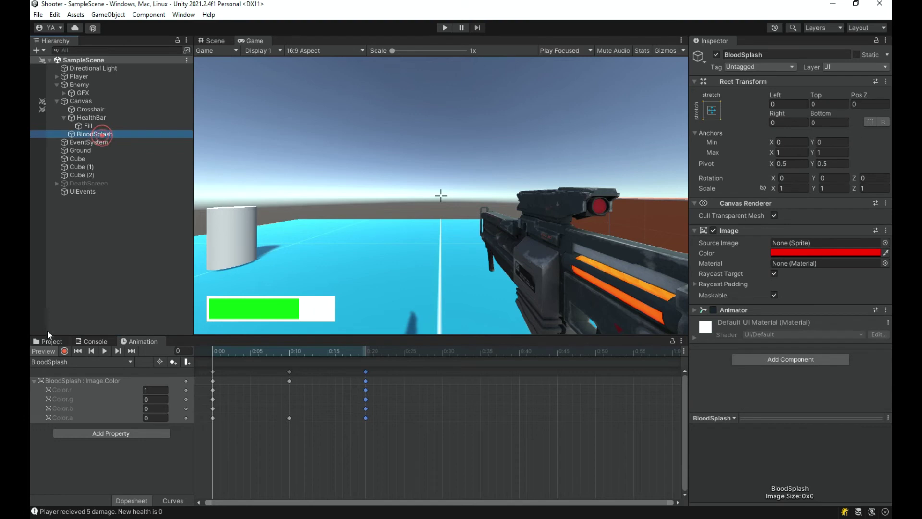
click(48, 340)
Open the BloodSplash animator controller and move its BloodSplash state to the right.
double_click(158, 399)
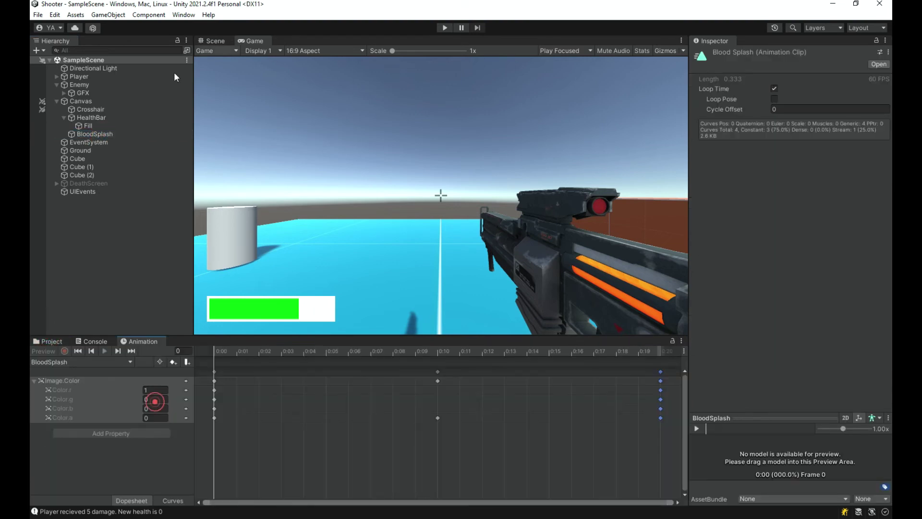
click(48, 341)
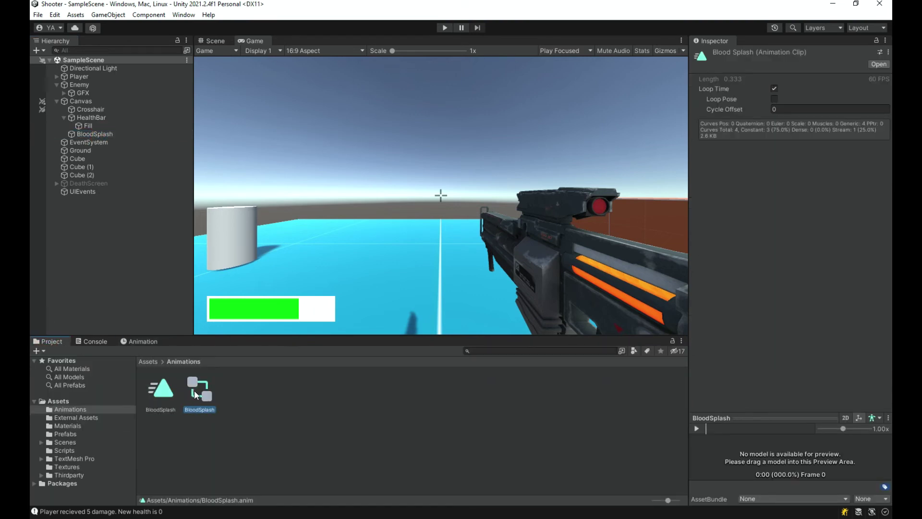
double_click(196, 392)
middle_drag(429, 112, 426, 206)
mouse_move(425, 186)
mouse_down()
mouse_move(501, 203)
mouse_move(524, 259)
mouse_up()
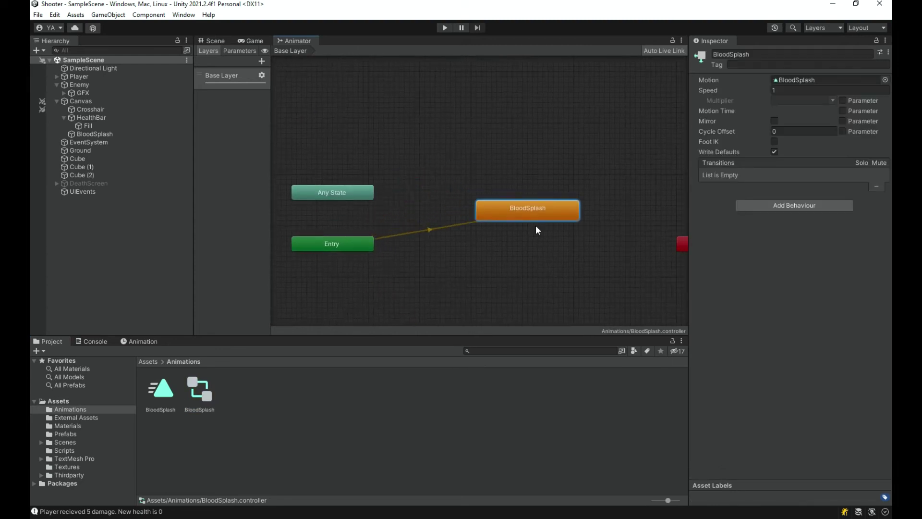
Create an empty state in the animator graph and name it Dummy.
right_click(313, 264)
mouse_move(391, 273)
click(446, 270)
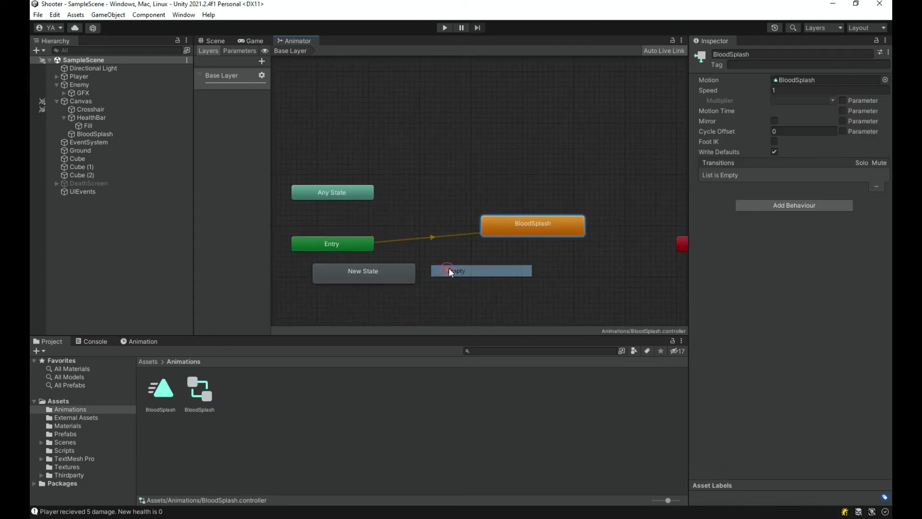
click(341, 272)
click(752, 52)
text(Dummy)
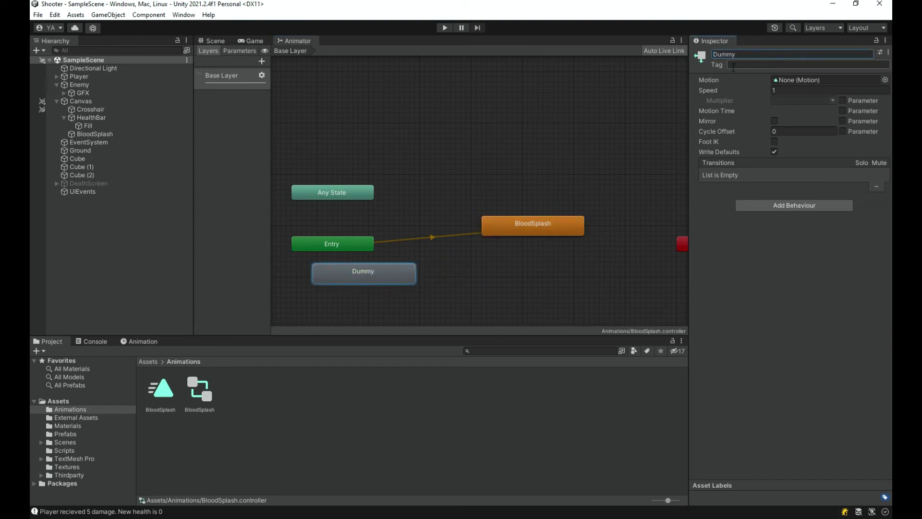
click(312, 245)
Make Dummy the layer's default state so Entry leads to it.
right_click(314, 246)
click(331, 254)
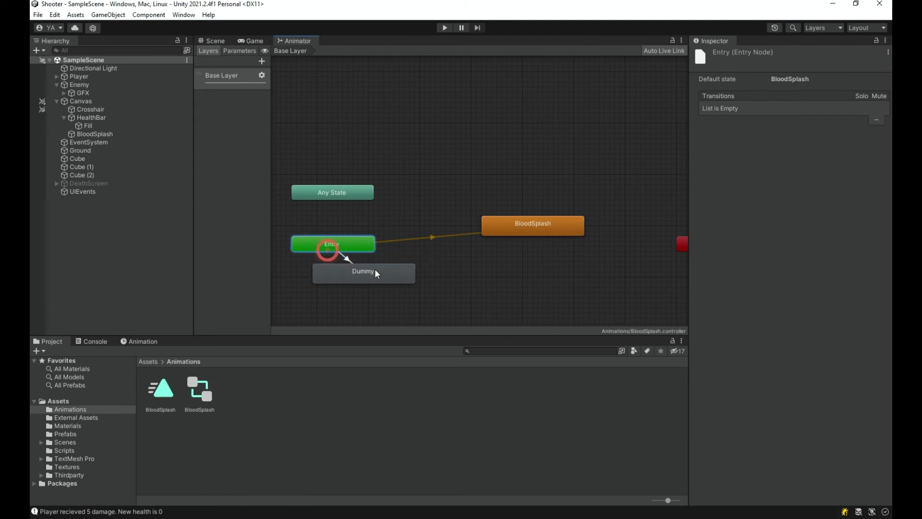
click(373, 273)
right_click(397, 278)
click(412, 242)
click(351, 266)
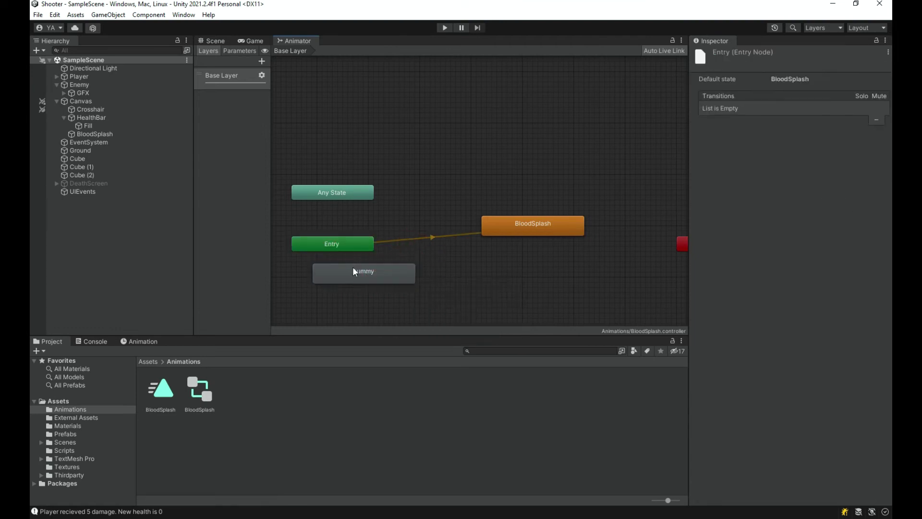
right_click(353, 270)
click(386, 279)
click(364, 273)
right_click(379, 276)
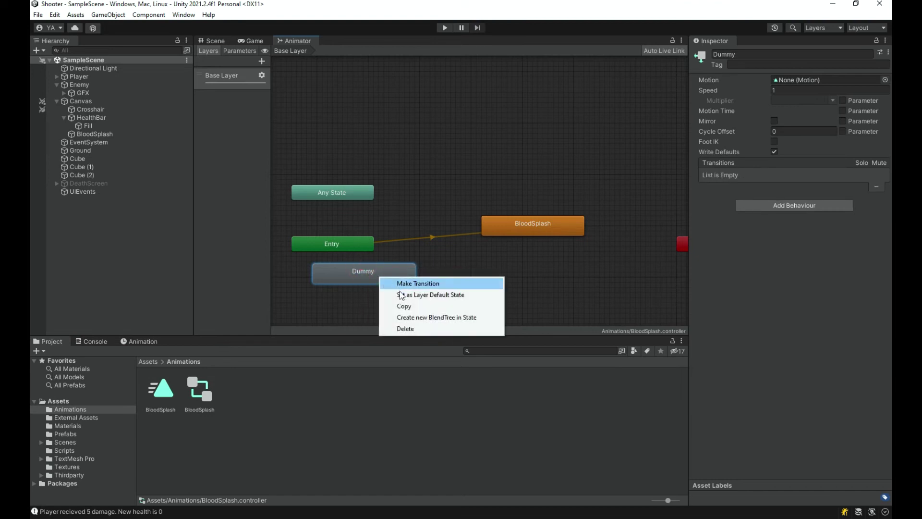
click(416, 293)
Start drawing a transition from the BloodSplash state toward Dummy.
click(534, 227)
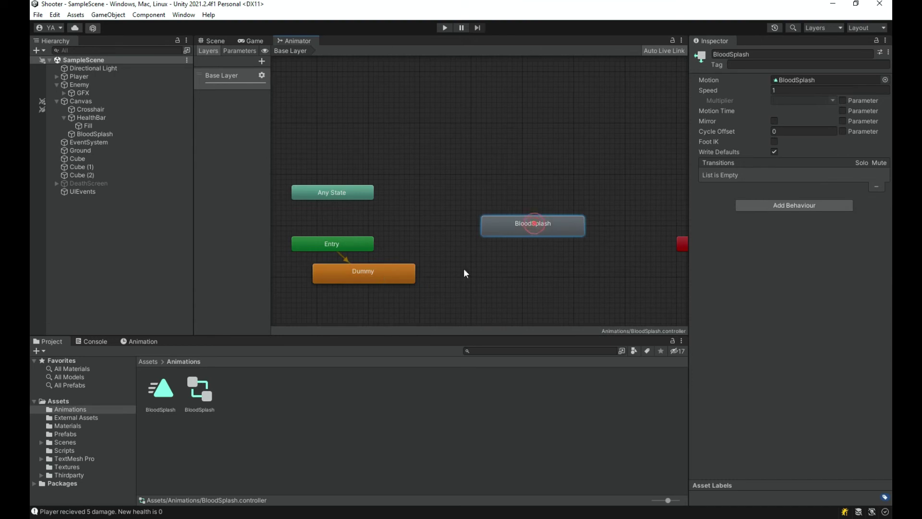
right_click(546, 235)
click(583, 239)
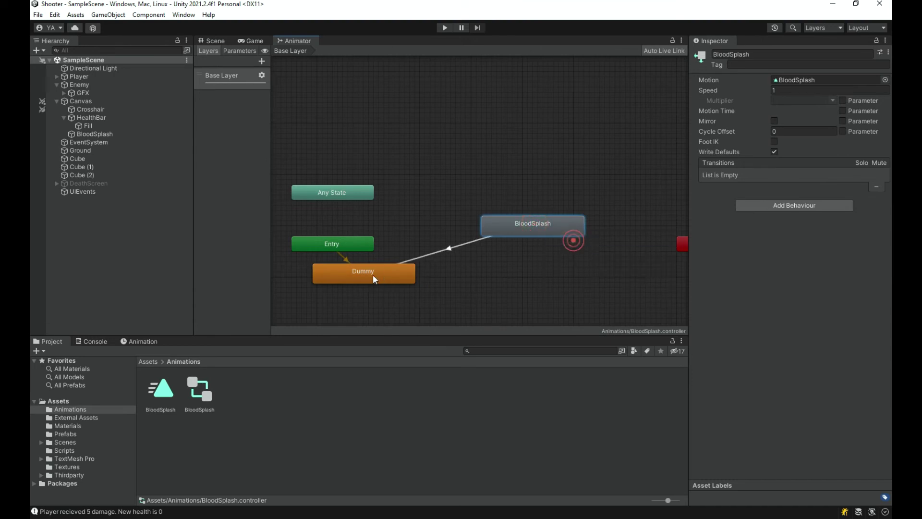
Connect BloodSplash to Dummy with Transition Duration 0 and Exit Time 1.
click(376, 272)
click(453, 247)
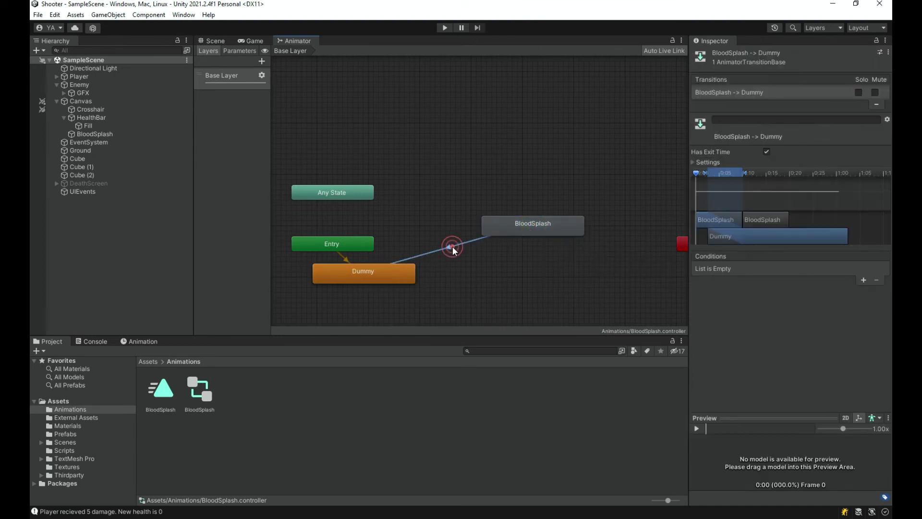
click(708, 165)
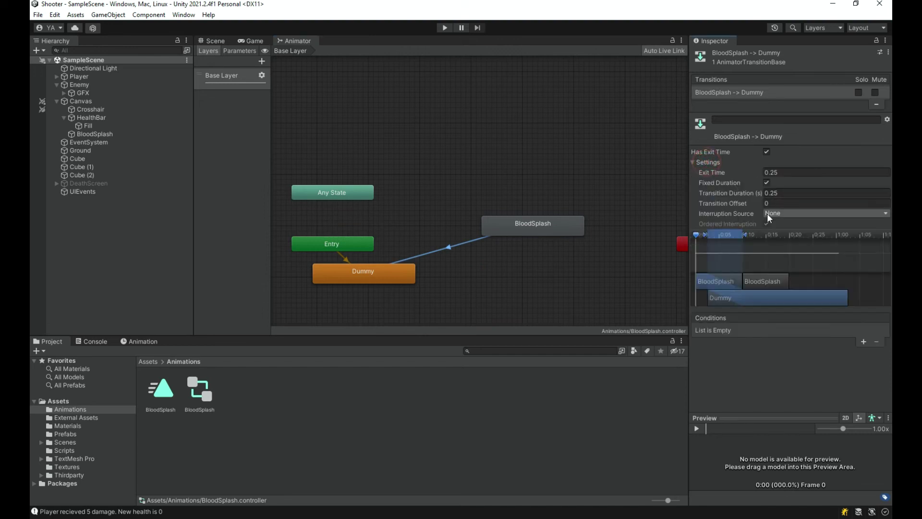
click(773, 194)
text(0)
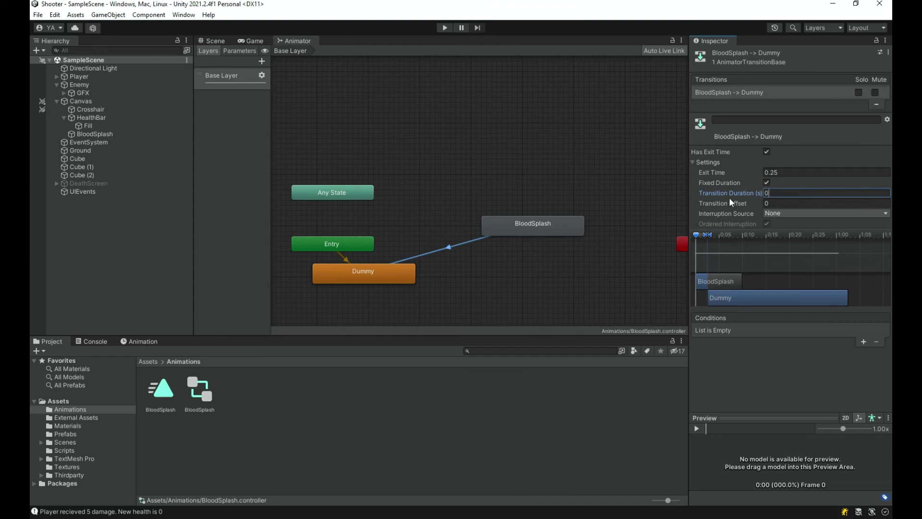
click(771, 173)
text(1)
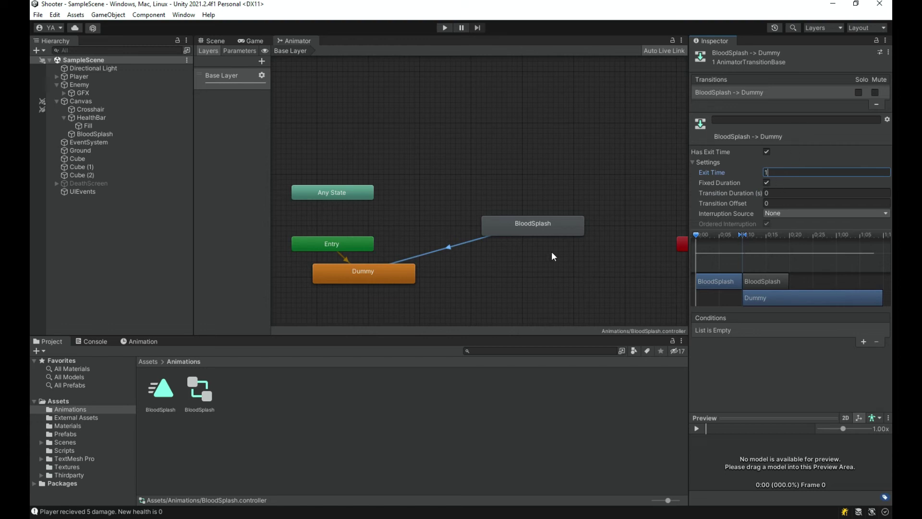
Rename the BloodSplash state to Splash and return to the Scene view.
click(562, 223)
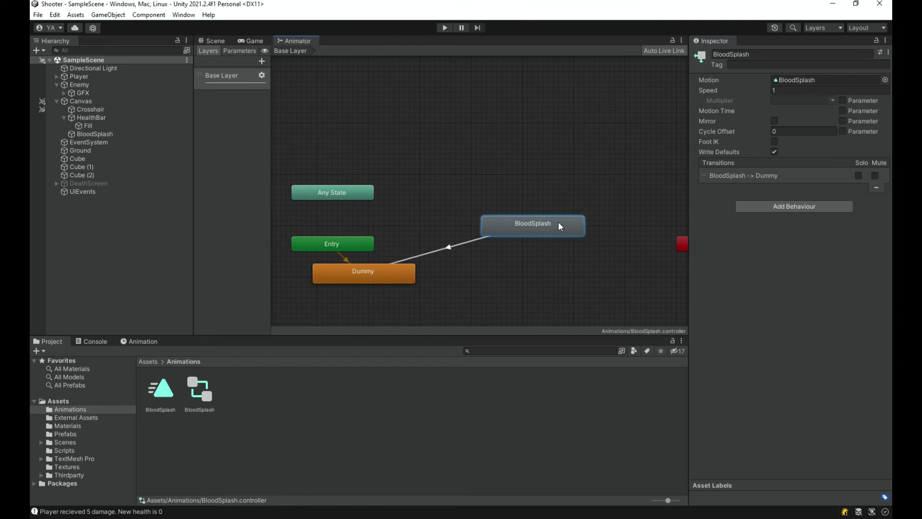
click(729, 54)
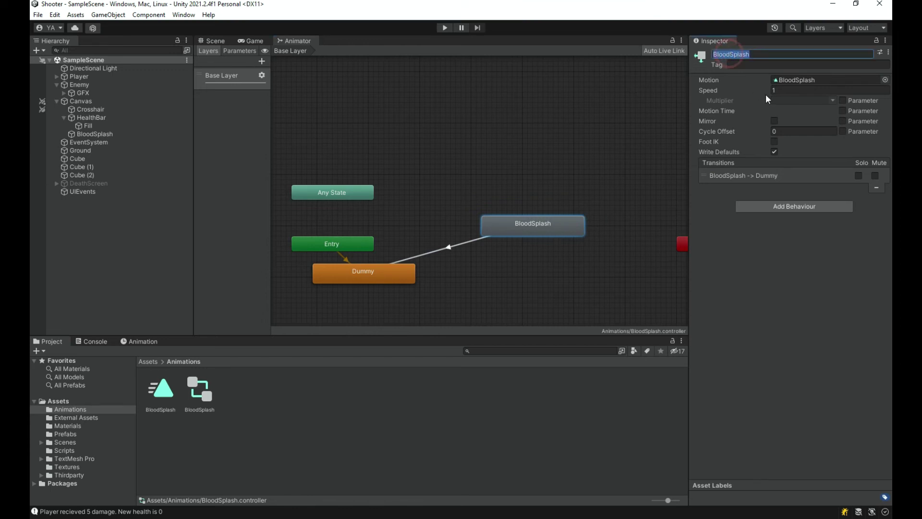
text(Splash)
key(Return)
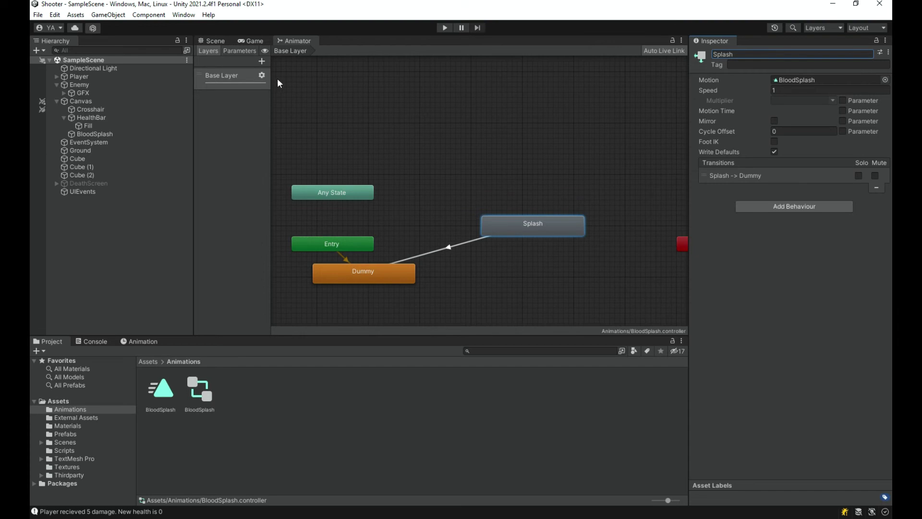
click(217, 41)
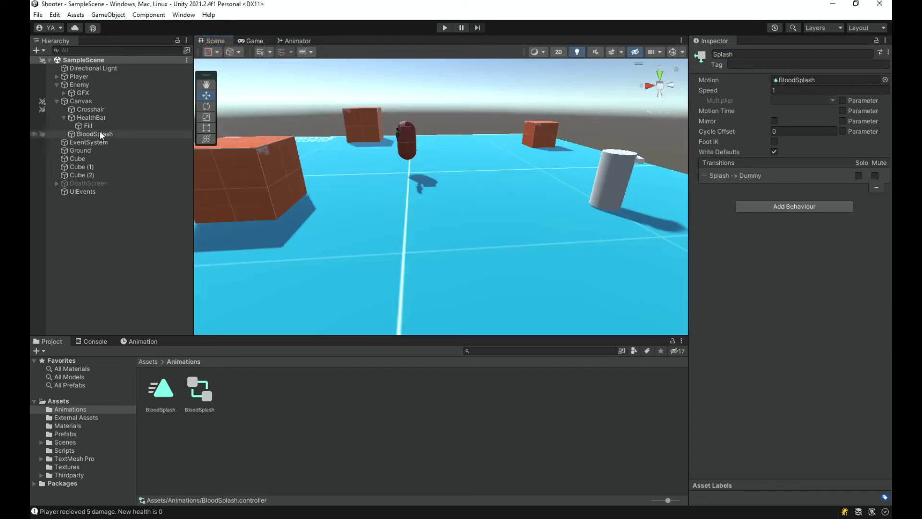
Review Shooting.cs, highlighting the Update lines 32-33 that fill the health bar from Damageable.
right_drag(393, 228, 193, 515)
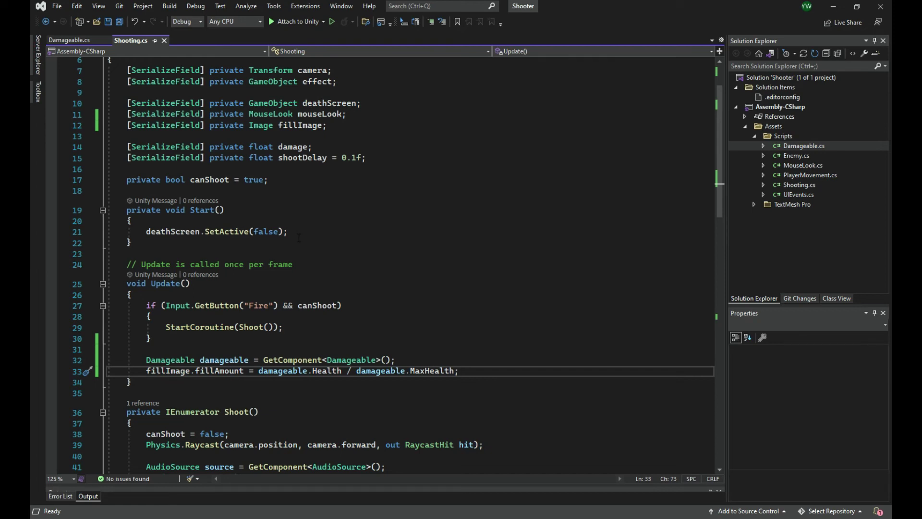
scroll(290, 311, down, 10)
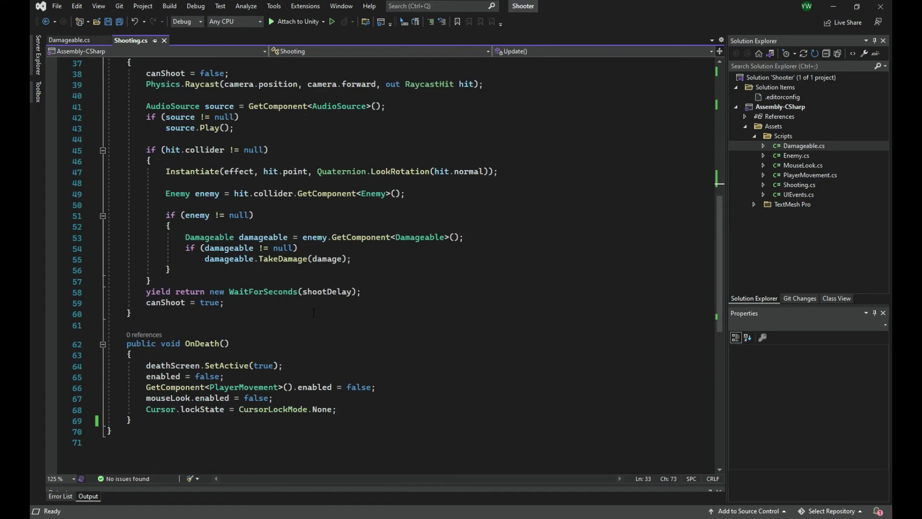
scroll(402, 177, up, 5)
drag(471, 174, 146, 163)
click(151, 142)
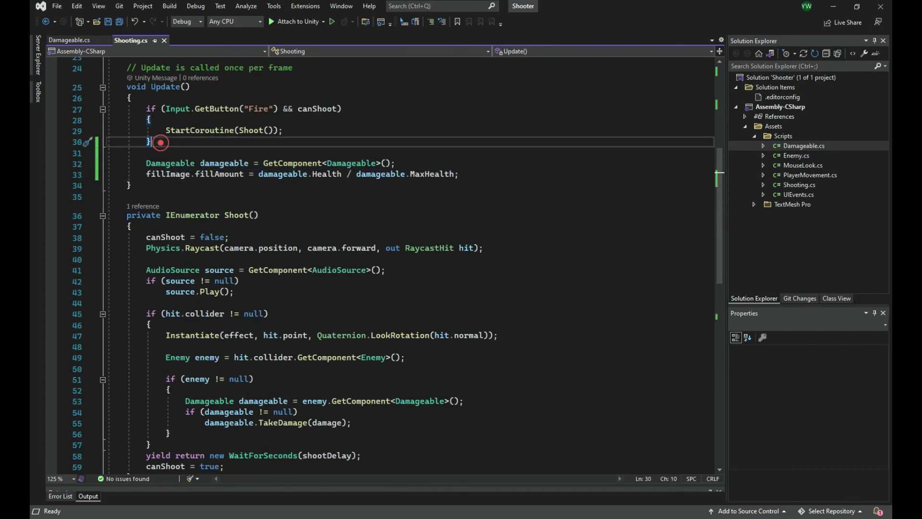
scroll(158, 167, up, 1)
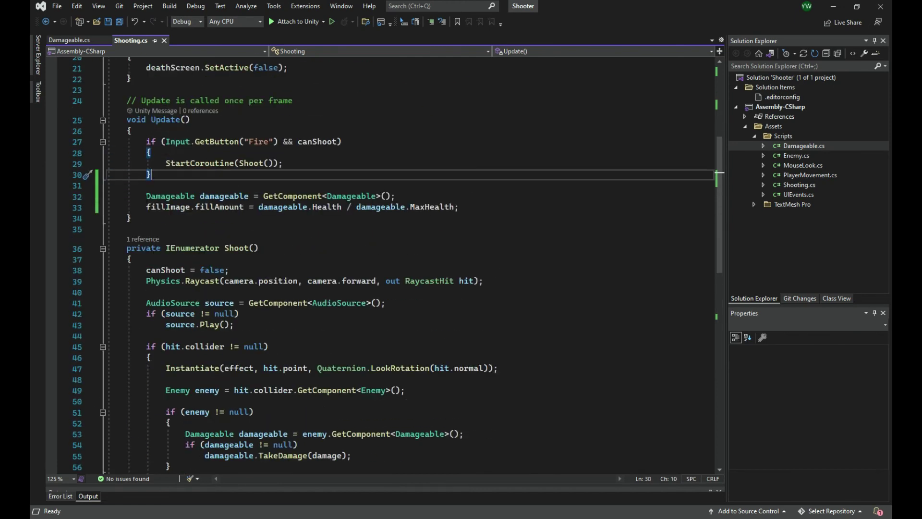
drag(476, 207, 146, 196)
click(479, 208)
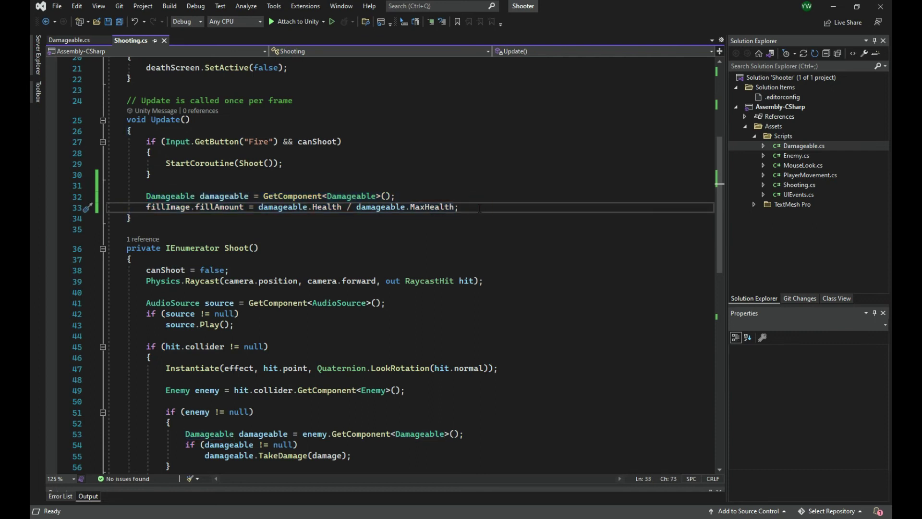
drag(479, 208, 146, 196)
click(148, 196)
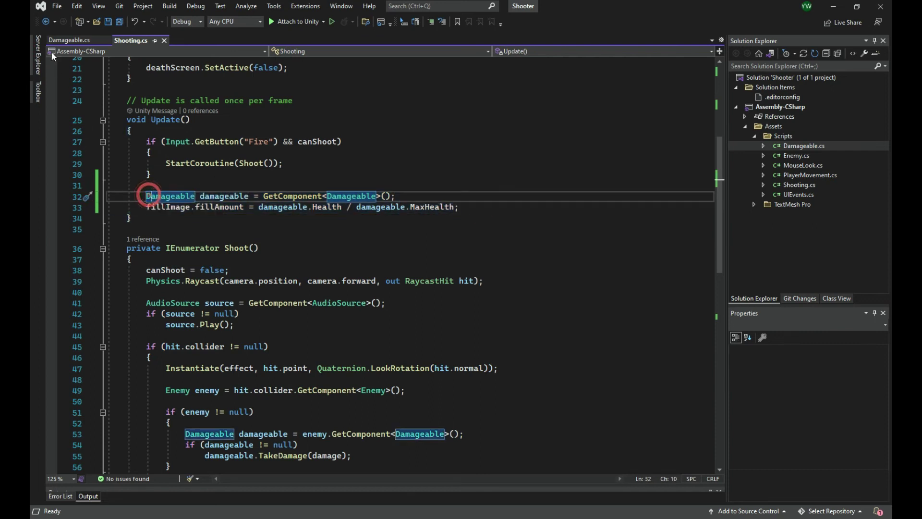
In Damageable.cs, add a public DamageEvent class deriving from UnityEvent and save.
click(58, 39)
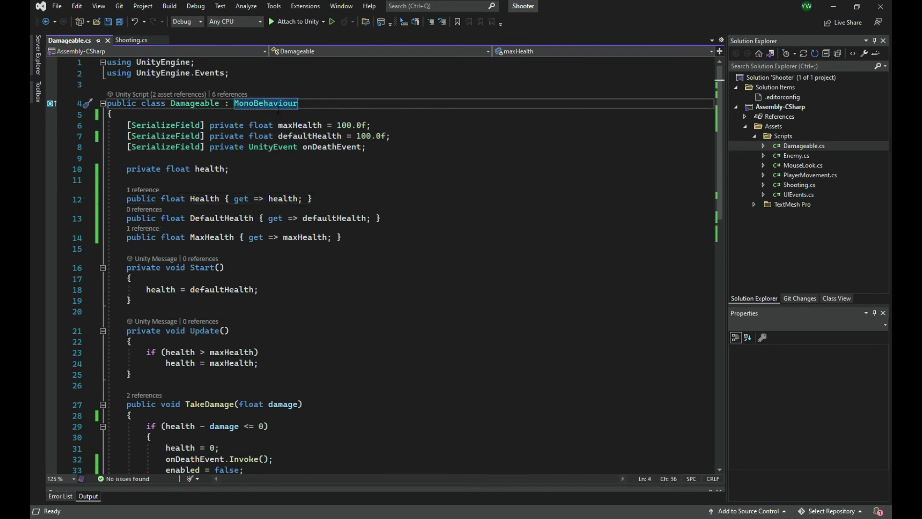
key(Down)
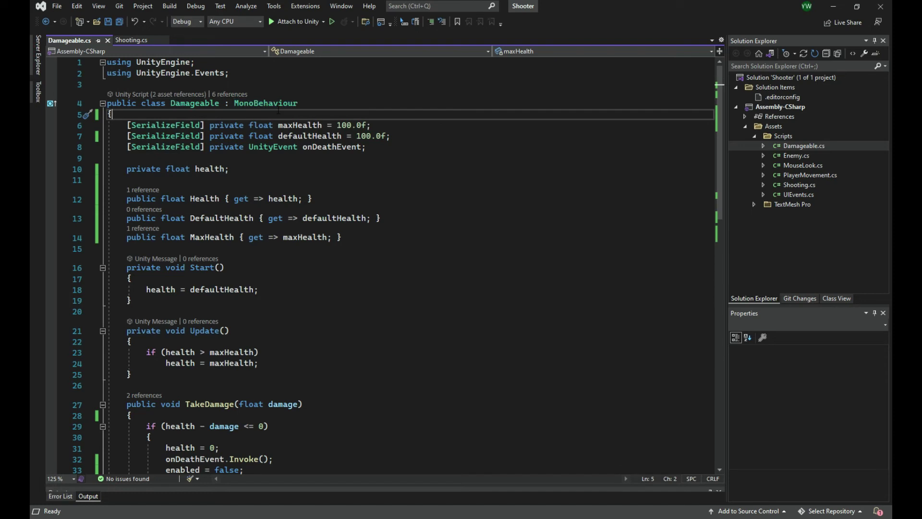
key(Return)
key(Return)
key(Up)
text(public class Dama)
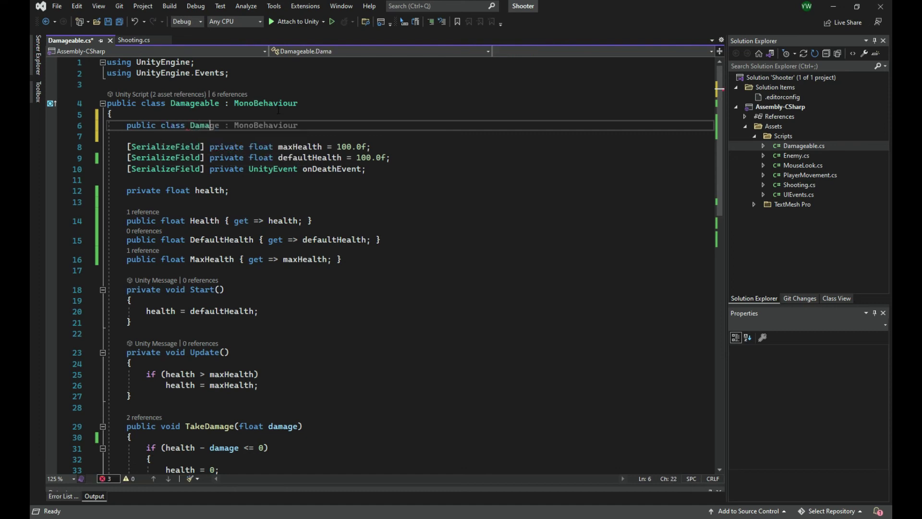
text(geEvent :)
key(Tab)
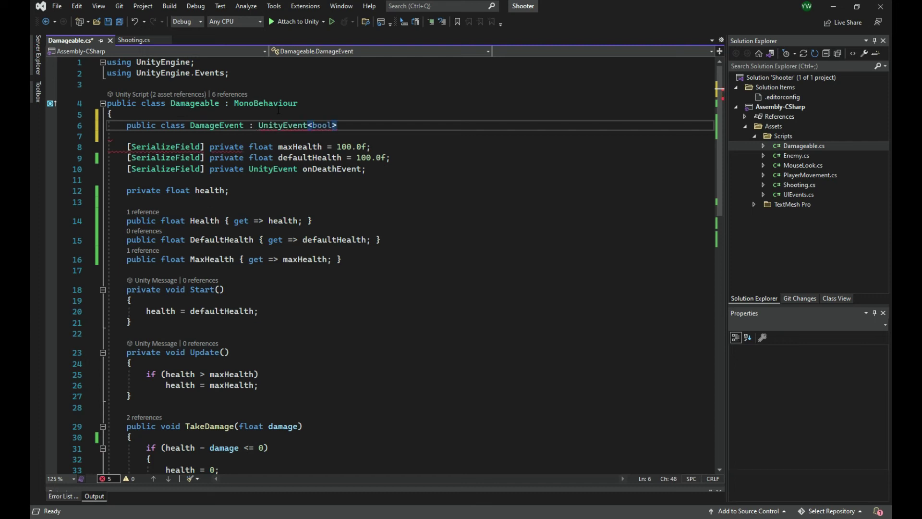
key(BackSpace)
key(BackSpace)
key(BackSpace)
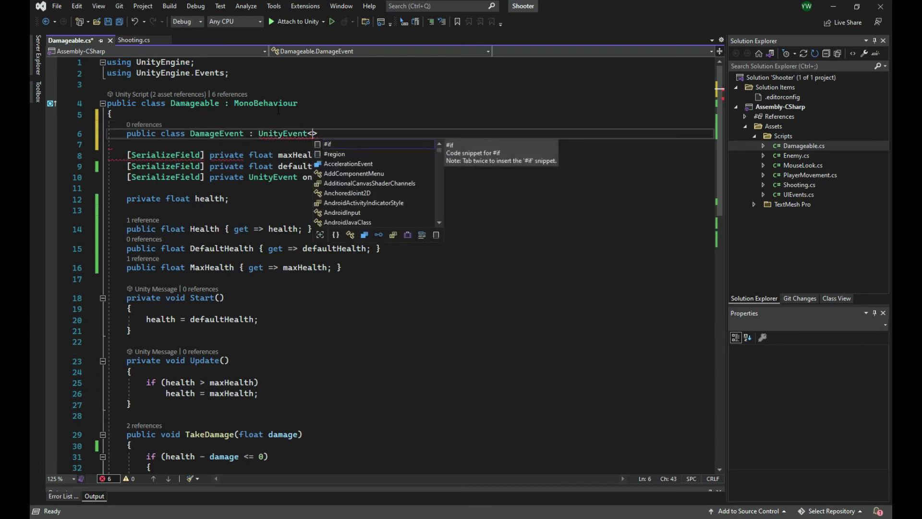
text(float, float)
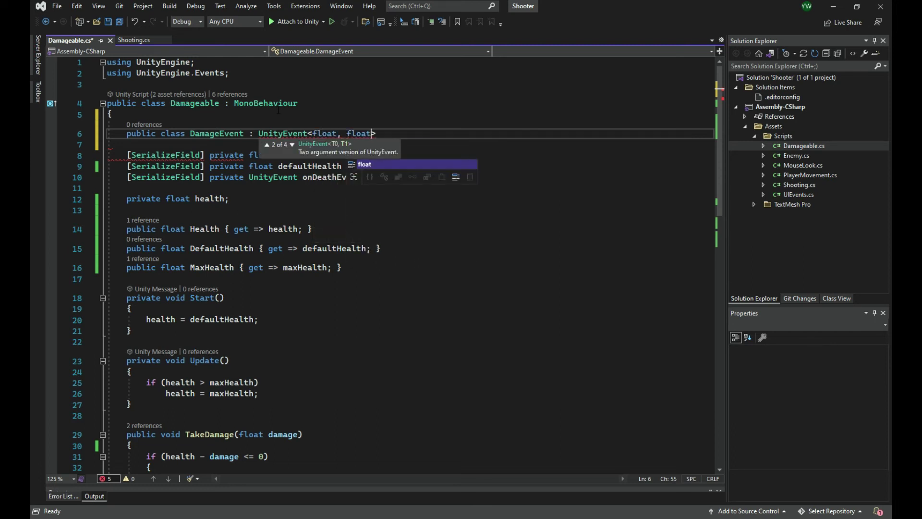
text(> { })
key(ctrl+s)
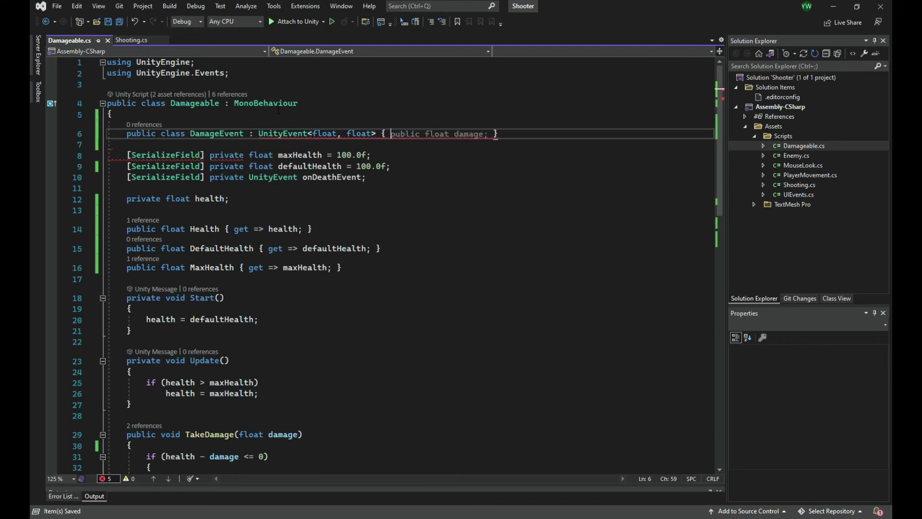
Trim DamageEvent's base to UnityEvent<float> with a single type argument.
key(Down)
key(Down)
key(Down)
key(Right)
key(Right)
key(Right)
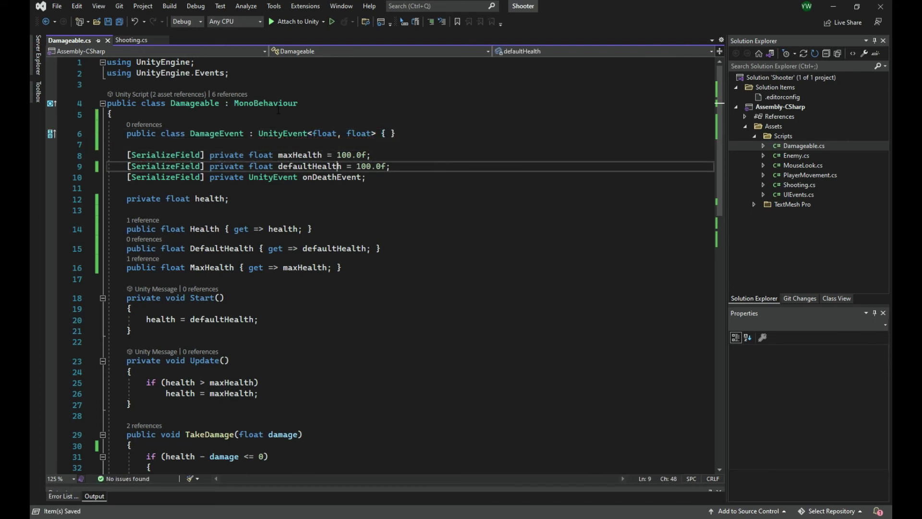
key(Up)
key(Up)
key(Up)
key(ctrl+shift+Left)
key(ctrl+shift+Left)
key(BackSpace)
key(ctrl+space)
key(Escape)
key(Down)
key(Down)
key(Down)
Add '[SerializeField] private DamageEvent onDamage;' below defaultHealth.
key(End)
key(Left)
key(Return)
text([Seri)
key(Tab)
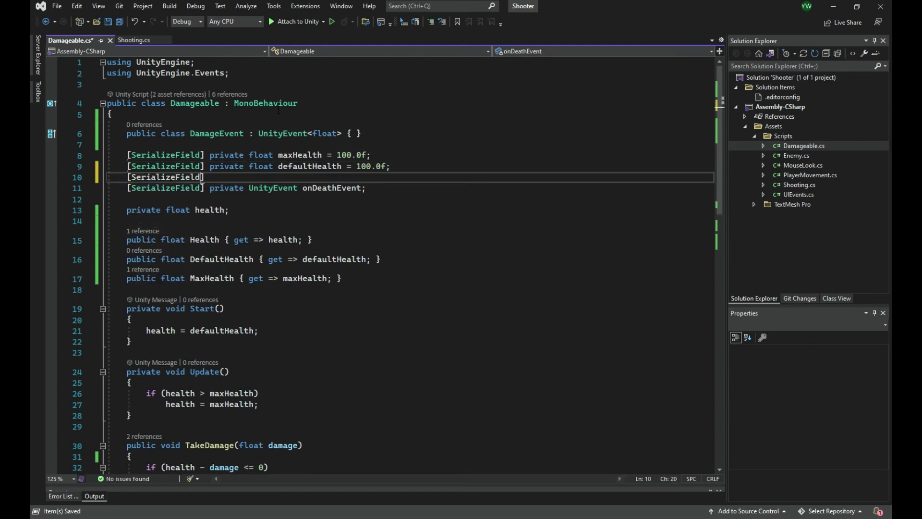
text(] [)
key(BackSpace)
text(private floa)
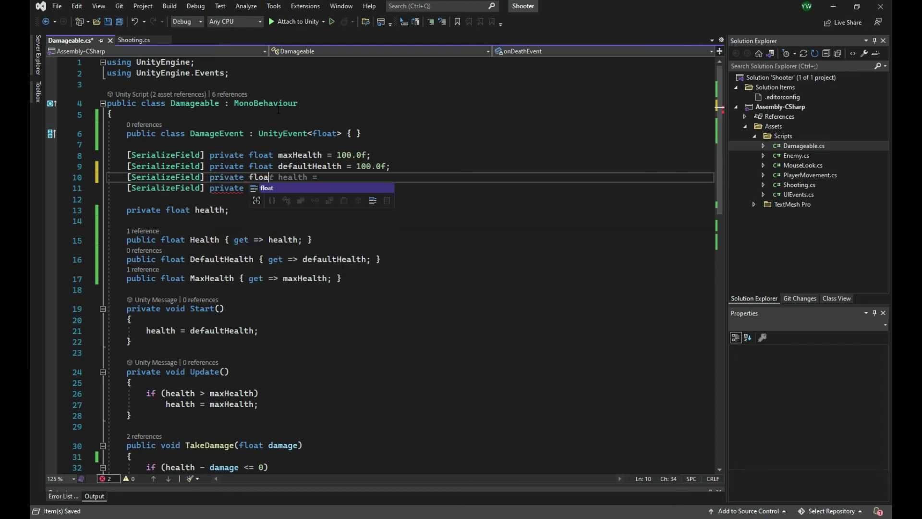
key(BackSpace)
key(BackSpace)
key(BackSpace)
key(BackSpace)
text(D)
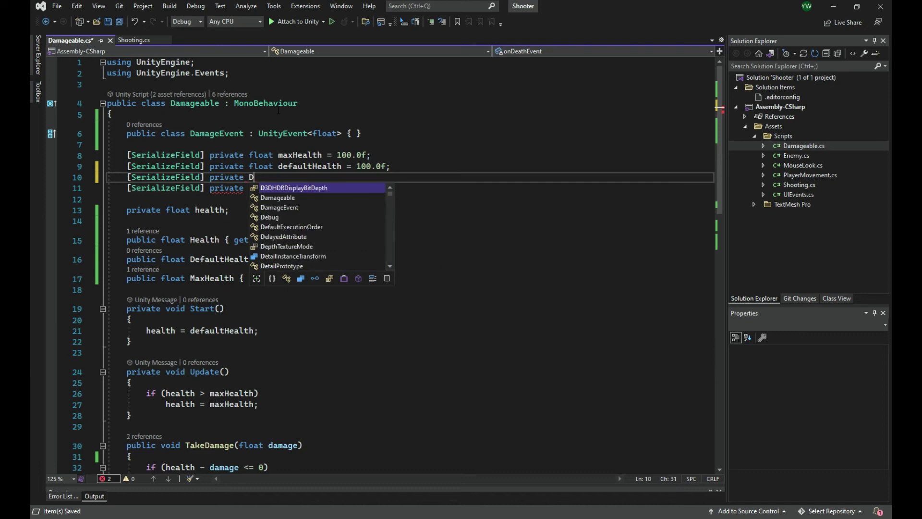
text(amageE)
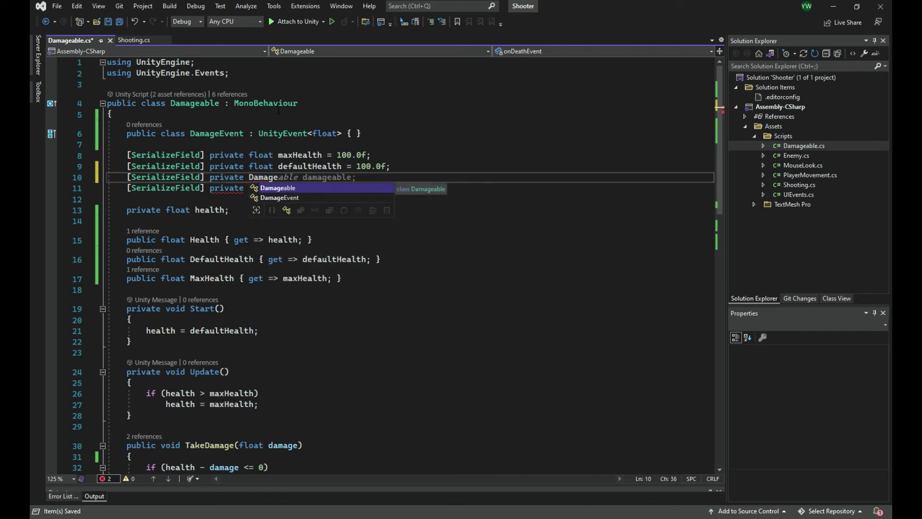
key(Tab)
text(o)
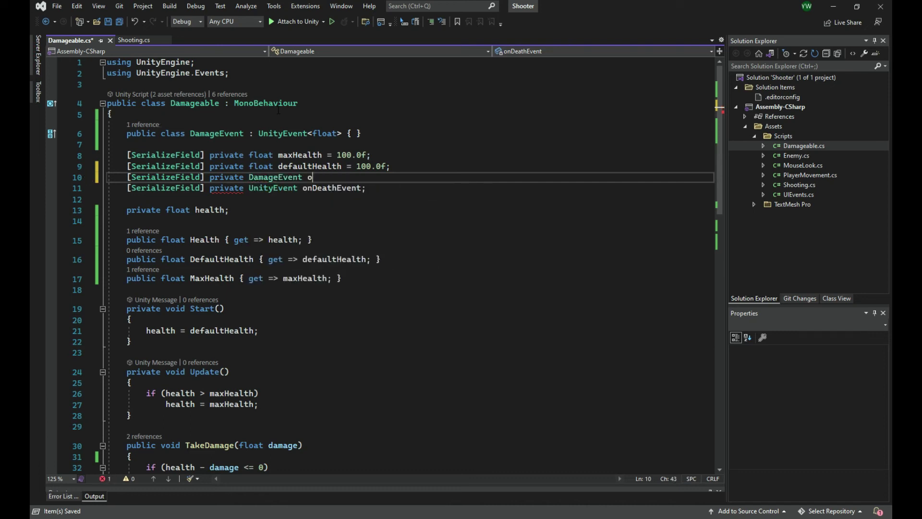
text(nDamage;)
Begin renaming the onDeathEvent field on line 11.
key(Down)
key(Right)
key(Right)
key(ctrl+r)
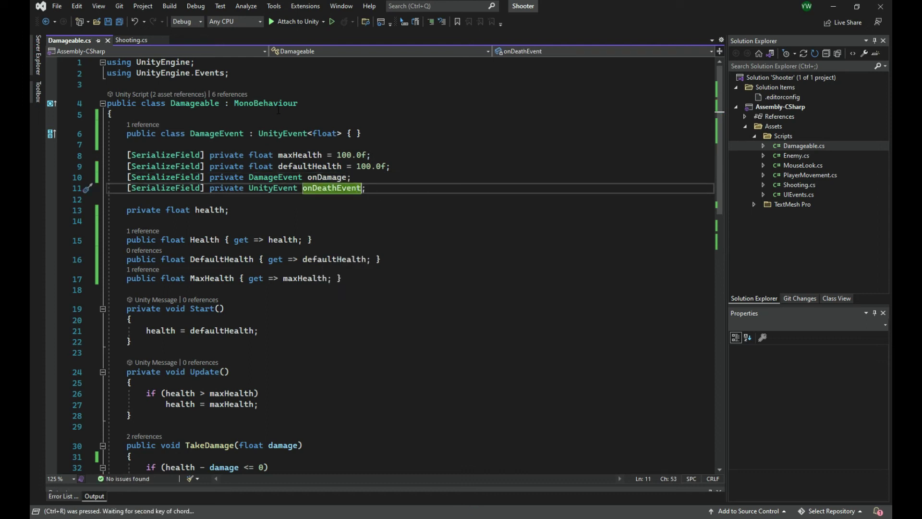
Rename onDeathEvent to onDeath throughout and save Damageable.cs.
right_click(335, 193)
click(360, 210)
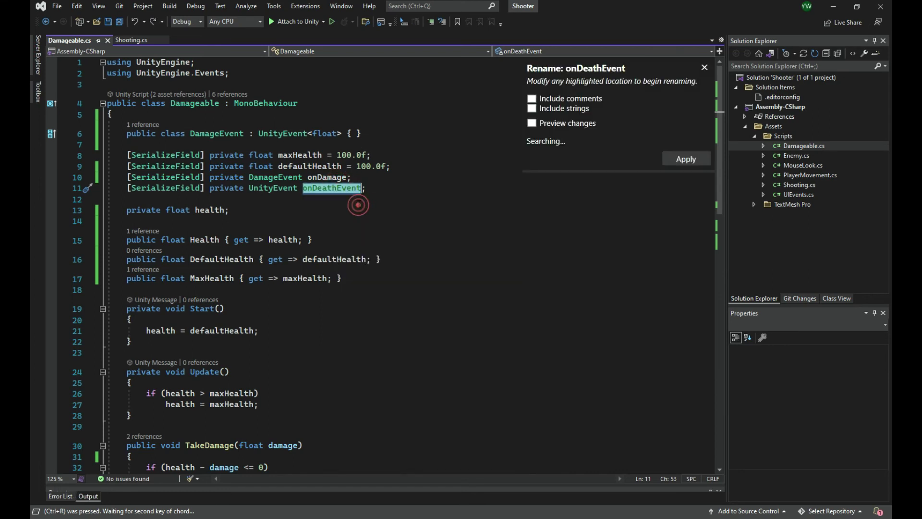
key(Left)
key(Left)
key(Left)
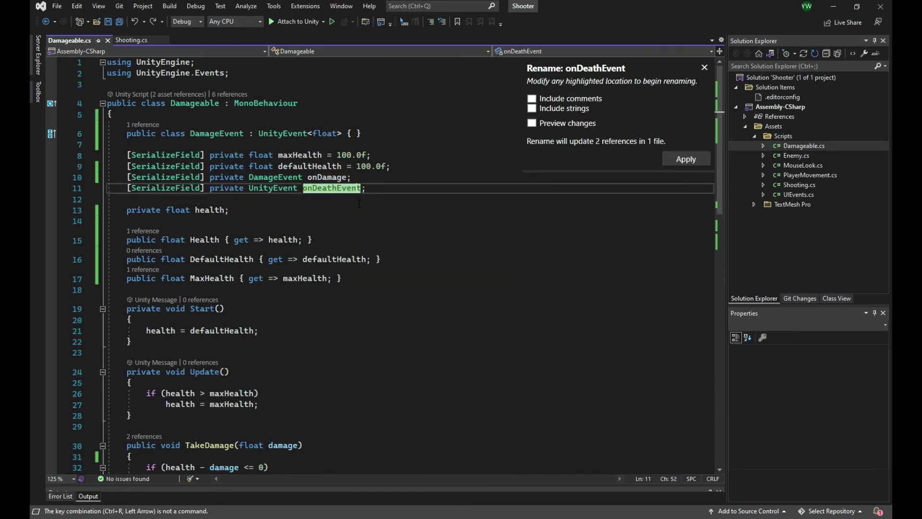
key(BackSpace)
key(BackSpace)
key(BackSpace)
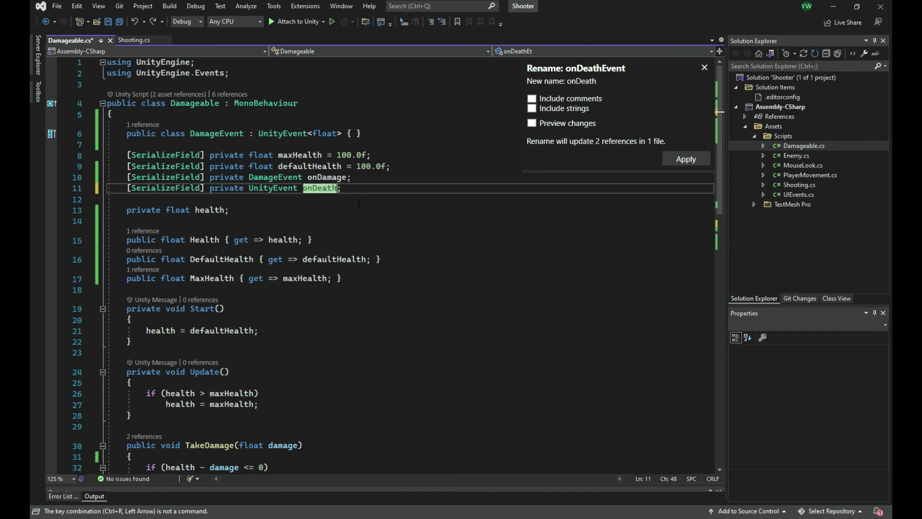
key(Return)
key(ctrl+s)
Add an onDamage.Invoke() call below the health reduction in TakeDamage.
scroll(139, 256, down, 2)
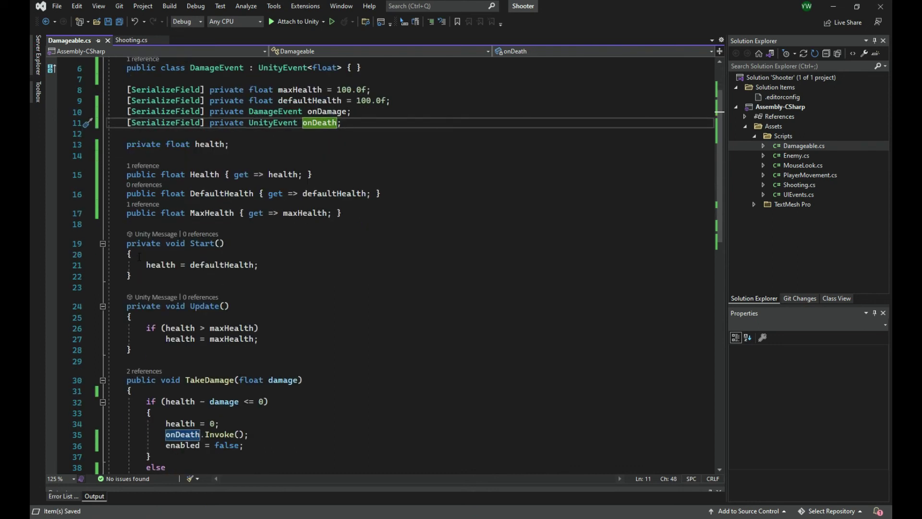
scroll(251, 185, down, 3)
scroll(250, 185, down, 7)
scroll(251, 185, up, 3)
click(250, 185)
key(Return)
key(Return)
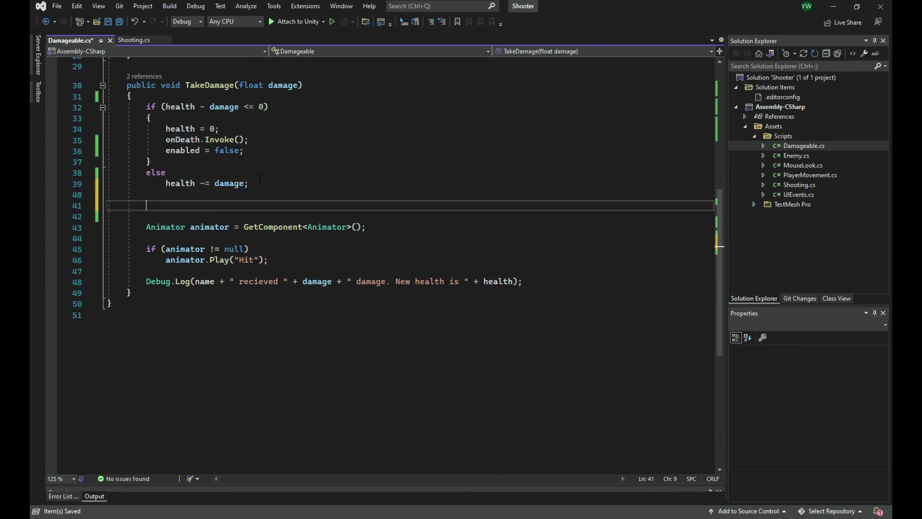
text(onDamage.Inv)
key(Tab)
text(();)
key(ctrl+s)
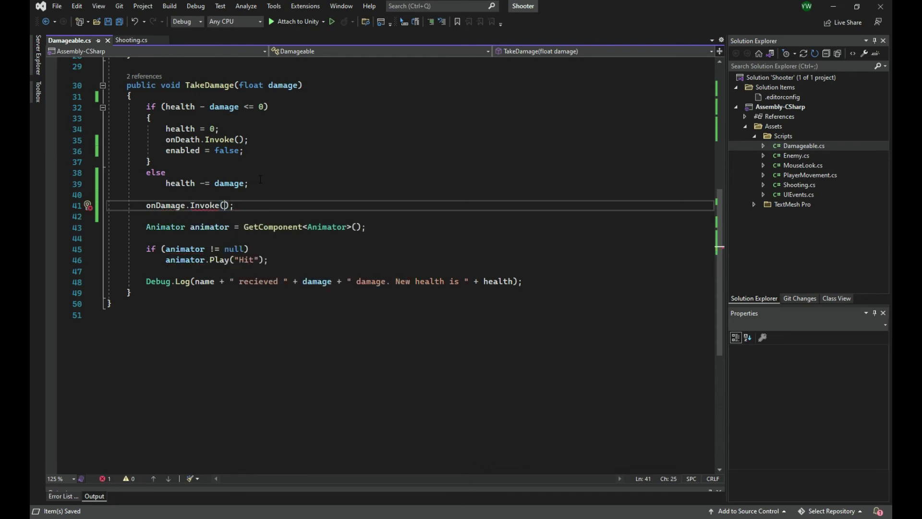
Pass damage into the Invoke call and save the script.
text(damage)
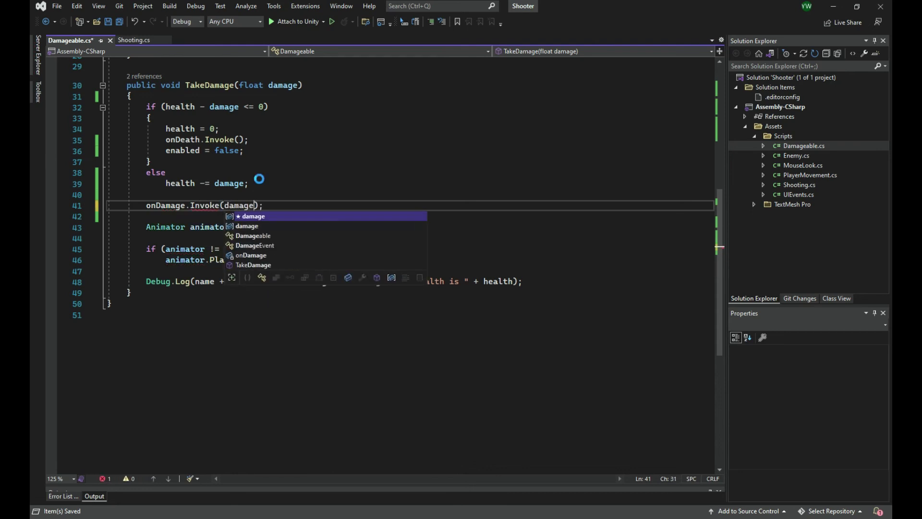
key(ctrl+s)
click(290, 212)
scroll(288, 211, up, 4)
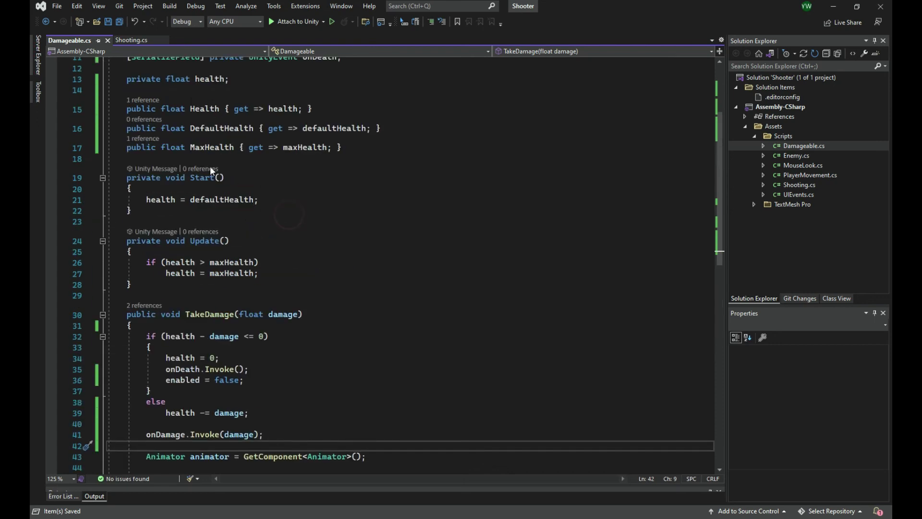
Add an empty public void OnDamage() method below OnDeath in Shooting.cs.
click(137, 43)
scroll(217, 288, down, 6)
scroll(225, 336, down, 1)
click(243, 388)
key(Return)
key(Return)
text(public void )
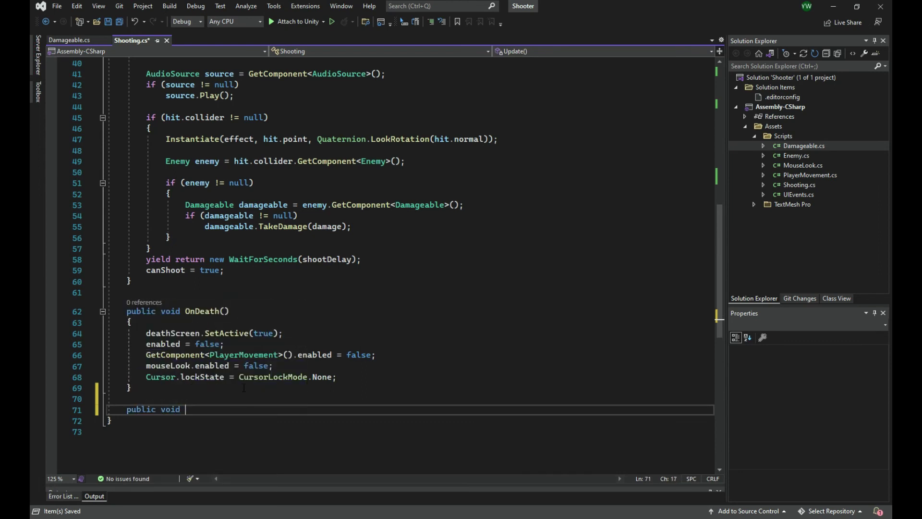
text(OnDamage())
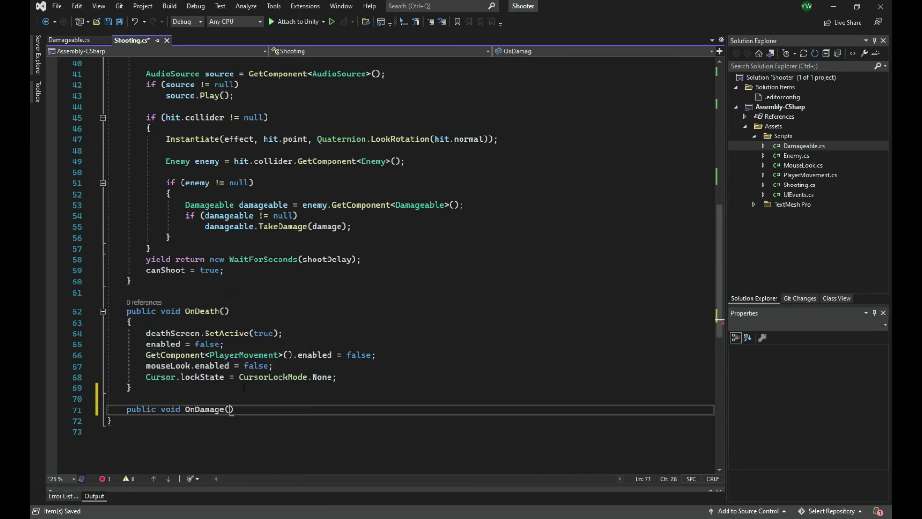
key(Return)
text({)
key(Return)
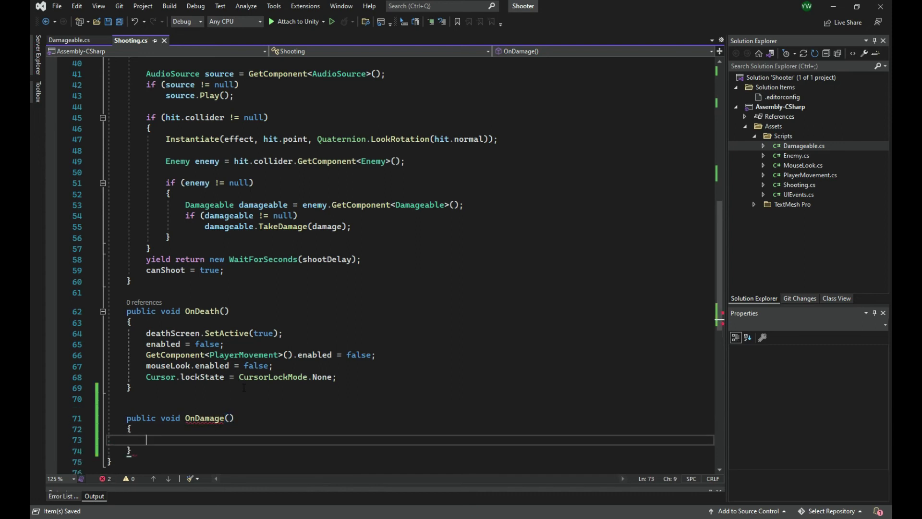
Give OnDamage a float damage parameter, fixing the 'flaot' typo, and save the script.
click(230, 418)
text(flaot)
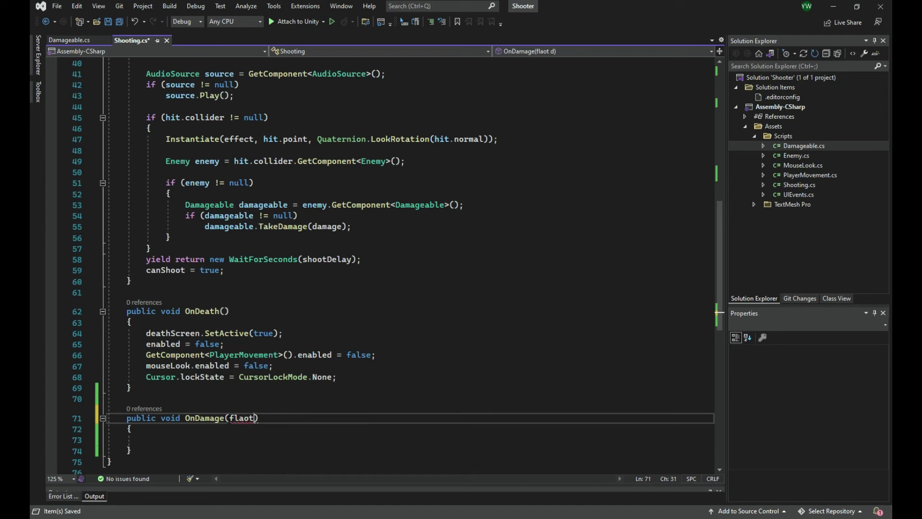
key(BackSpace)
key(BackSpace)
key(BackSpace)
text(oat damage)
click(146, 440)
key(ctrl+s)
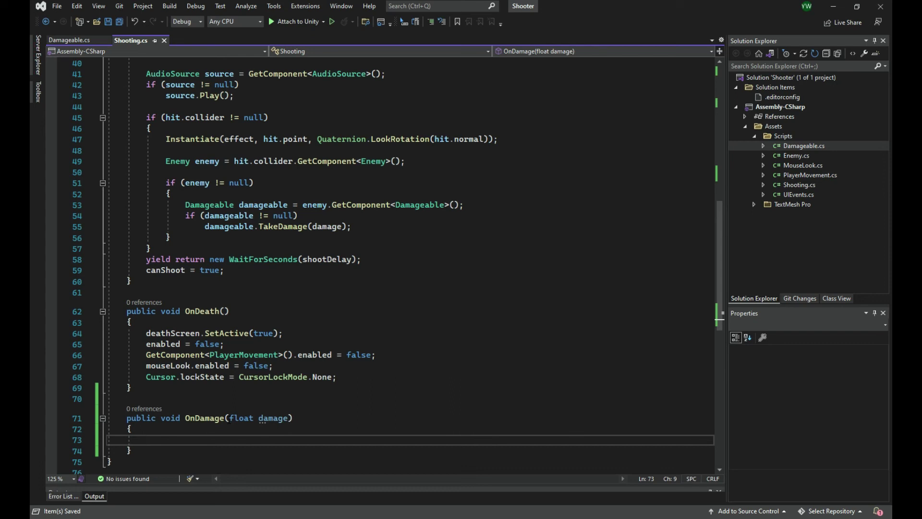
scroll(339, 346, up, 13)
click(380, 179)
click(382, 190)
Add a [SerializeField] private Animator bloodSplashAnimator field below fillImage.
key(Return)
text([Sei)
key(Tab)
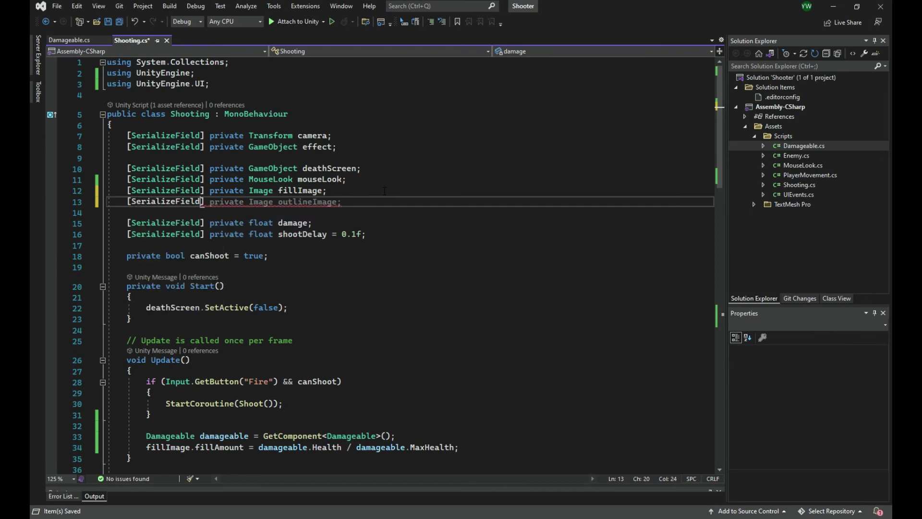
text(] private )
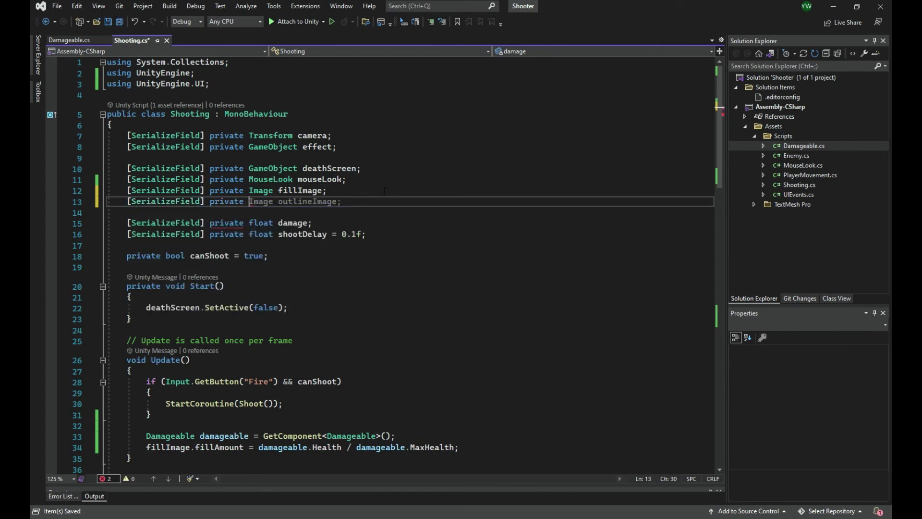
text(Animator)
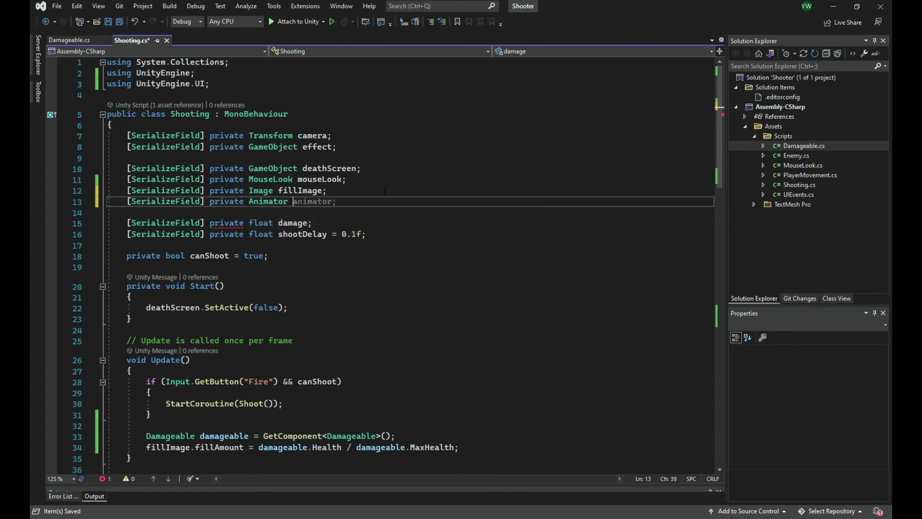
text( an)
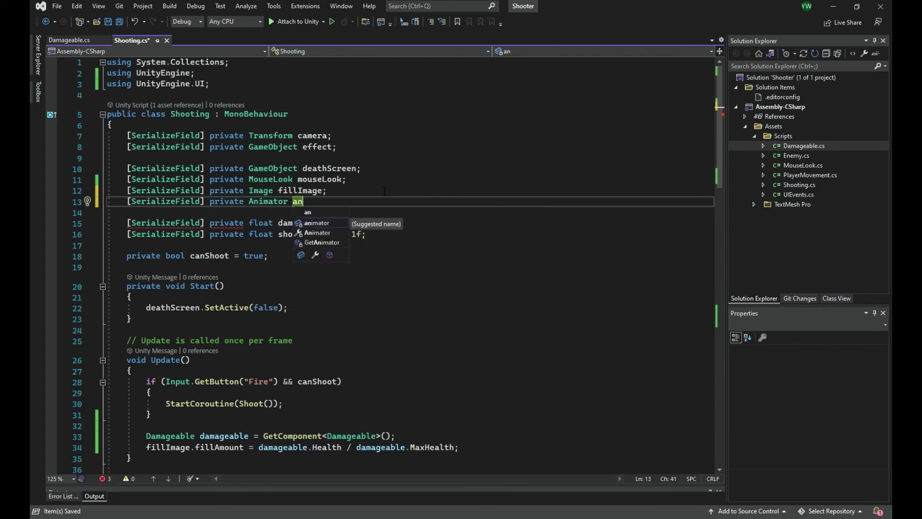
key(BackSpace)
key(BackSpace)
text(blood)
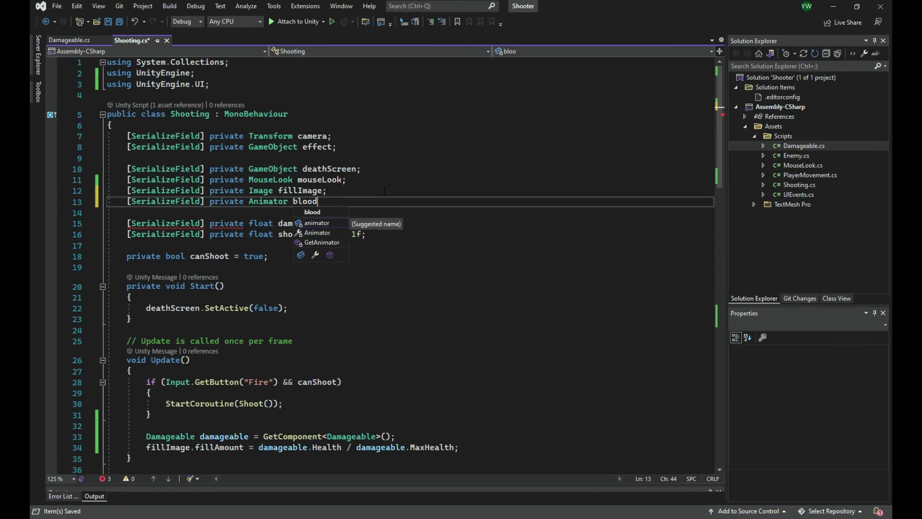
text(SplashA)
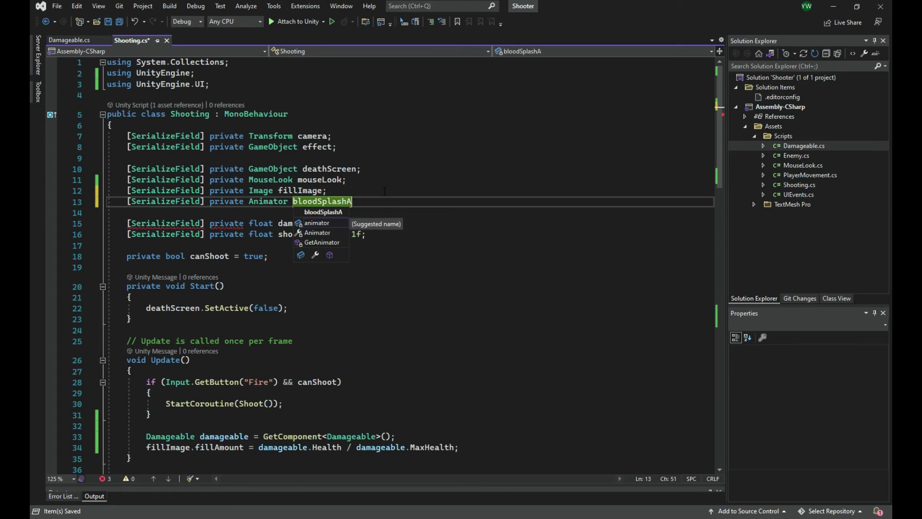
text(nimr;)
Make OnDamage call bloodSplashAnimator.Play("Splash") and save Shooting.cs.
scroll(389, 198, down, 8)
scroll(389, 198, down, 5)
scroll(389, 198, down, 5)
click(259, 291)
text(bl)
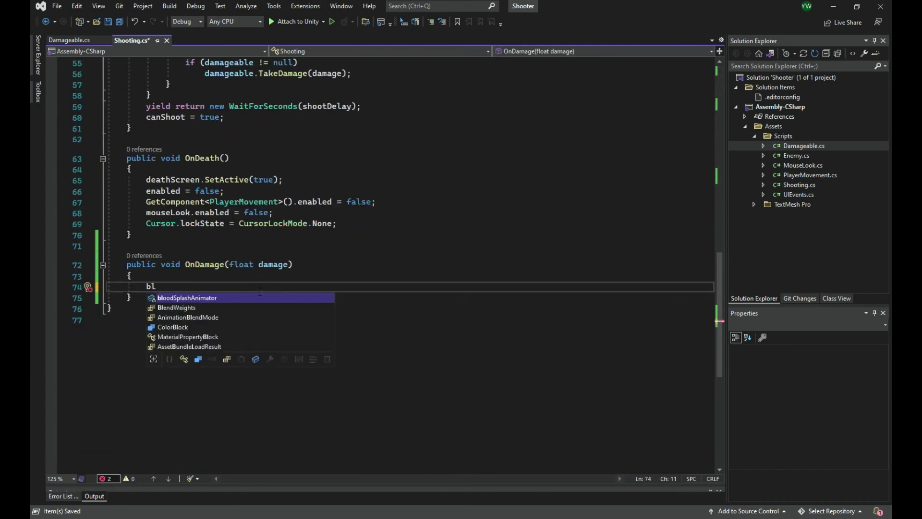
key(Tab)
text(.Pla)
key(Tab)
text((")
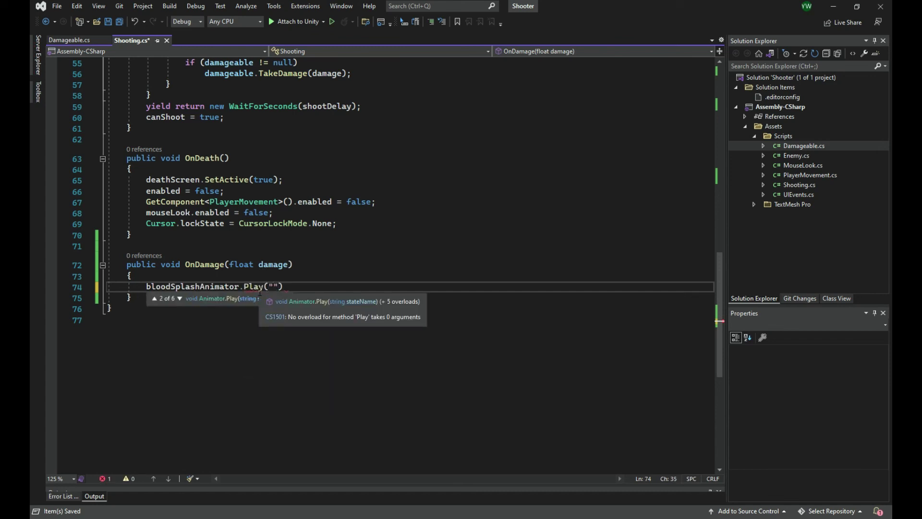
text(Stat)
text(plash"))
text(;)
key(ctrl+s)
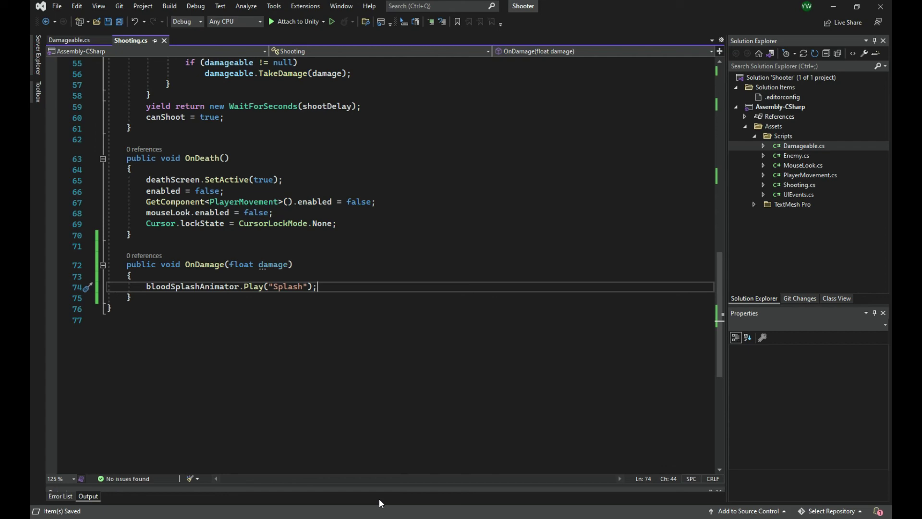
Drag BloodSplash into the Player's Shooting Blood Splash Animator field and save the scene.
key(alt+Tab)
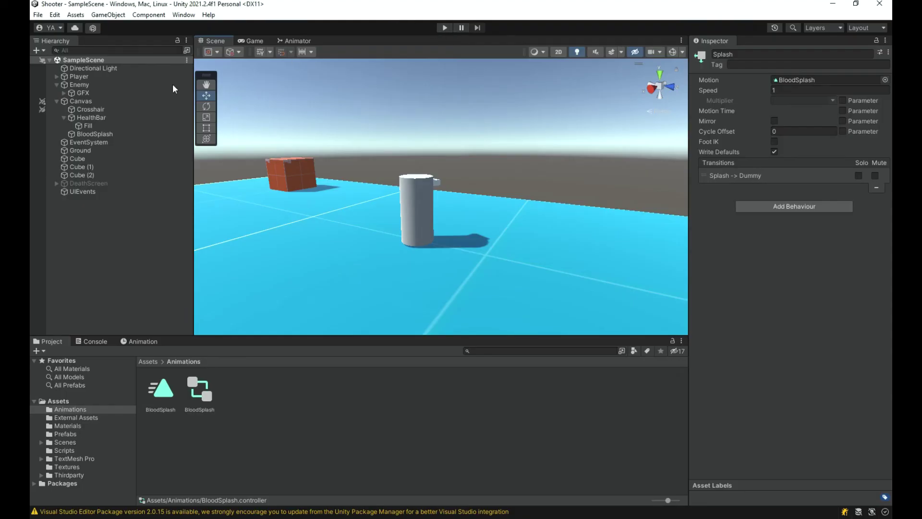
click(132, 77)
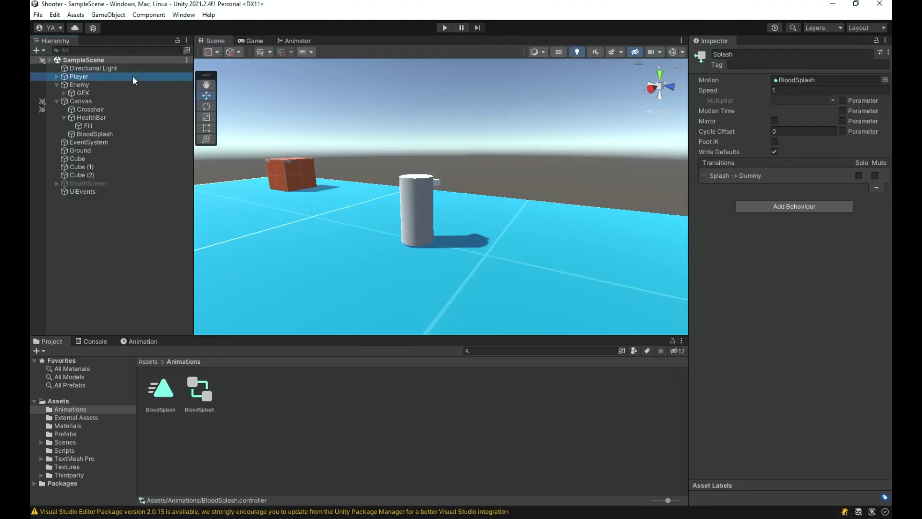
mouse_move(99, 137)
mouse_down()
mouse_move(677, 288)
mouse_move(793, 360)
mouse_up()
key(ctrl+s)
Play-test the scene, walking the player with S, W and A, then check the console error.
click(445, 29)
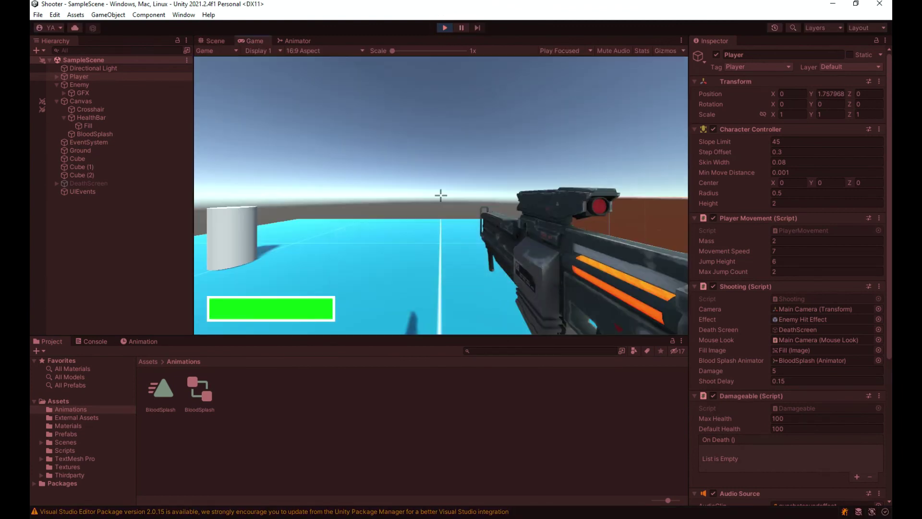
key(s)
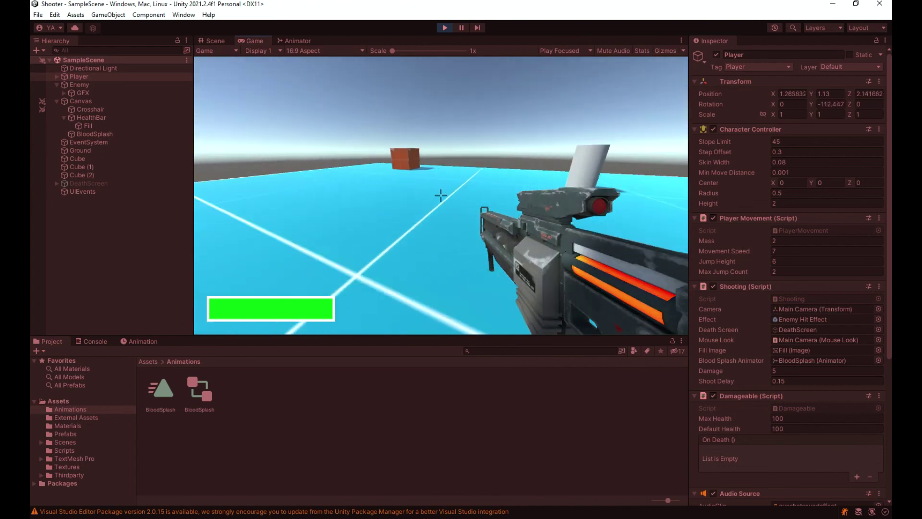
key(w)
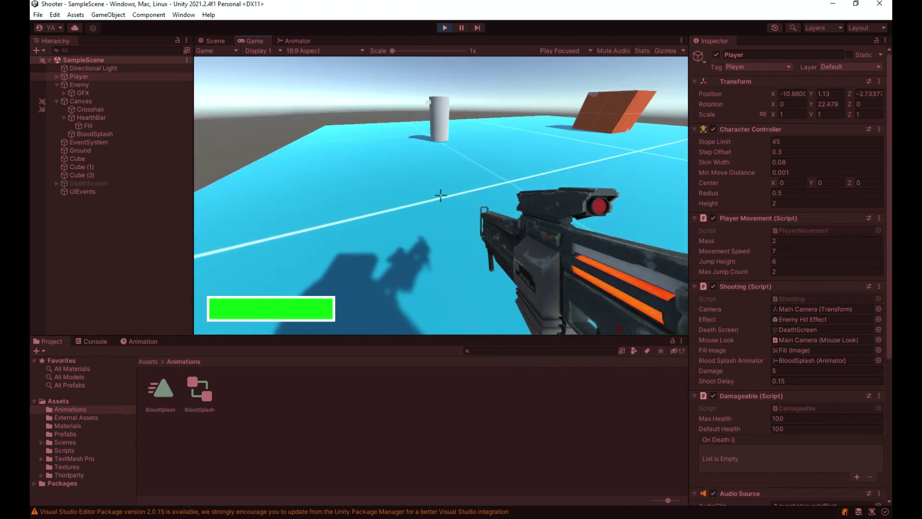
key(a)
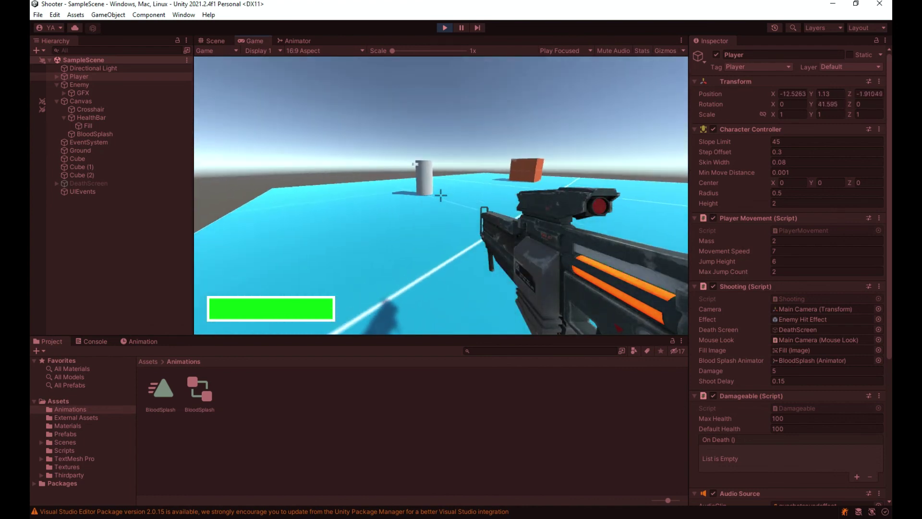
key(ctrl+1)
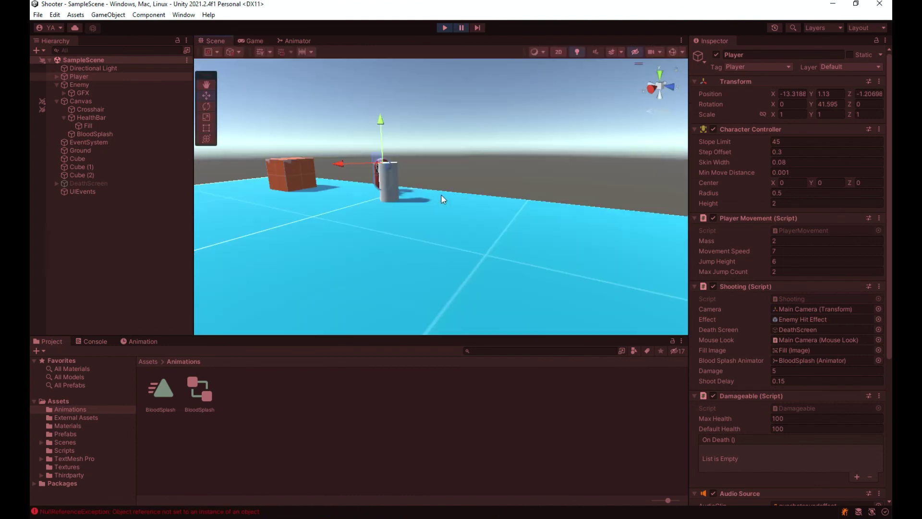
click(183, 513)
Trace the NullReferenceException to Damageable.cs line 41, then review OnDamage in Shooting.cs.
click(158, 391)
double_click(157, 391)
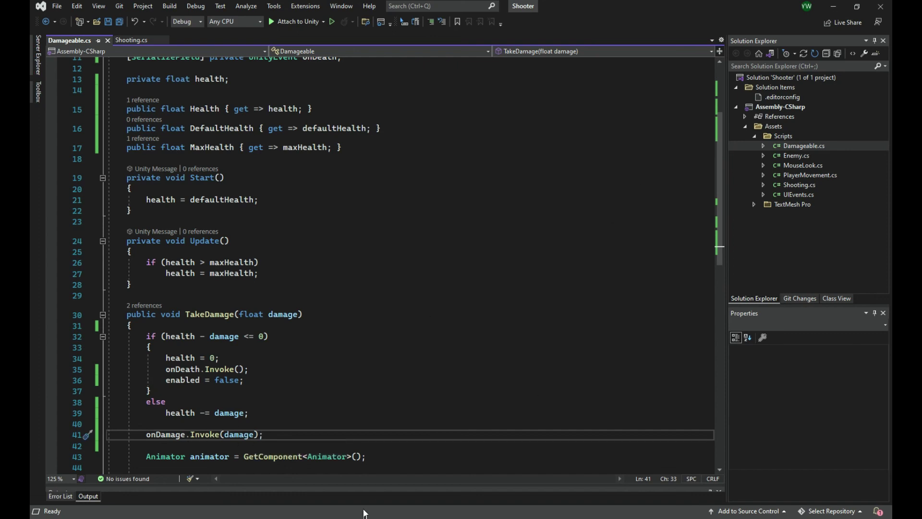
click(134, 41)
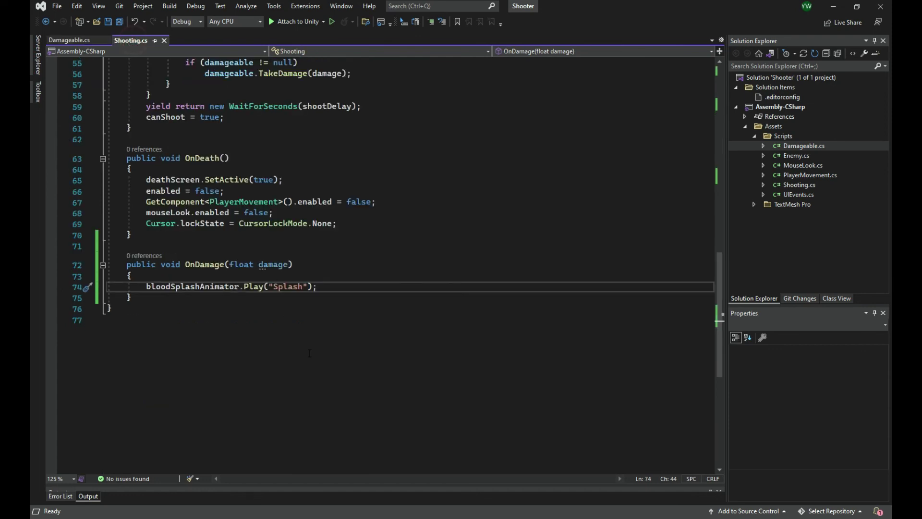
key(alt+Tab)
Exit Play mode and bring up Shooting.cs's serialized fields in Visual Studio.
click(444, 29)
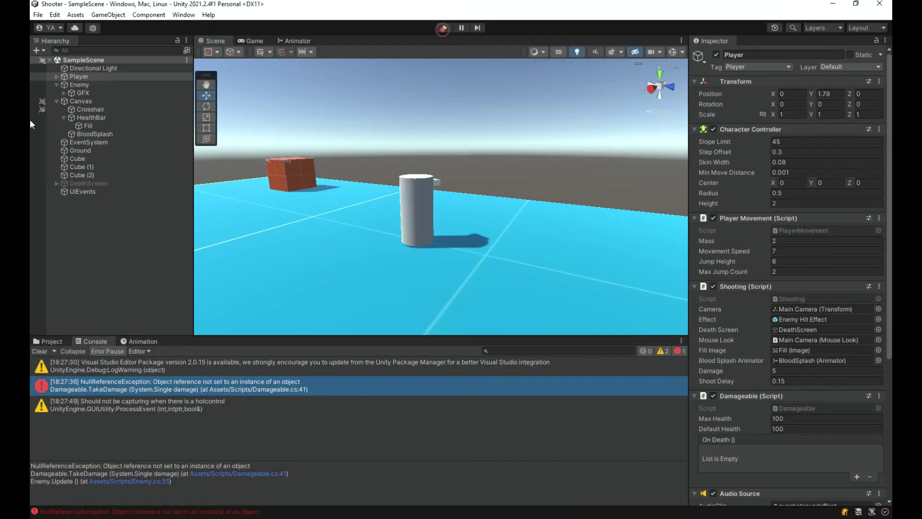
scroll(863, 392, down, 4)
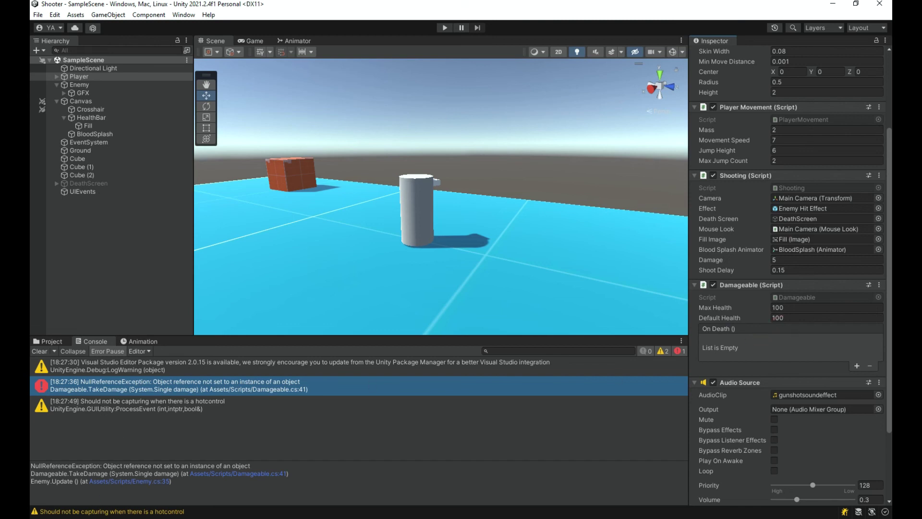
key(alt+Tab)
scroll(385, 264, up, 11)
Add [System.Serializable] above the DamageEvent class in Damageable.cs and save the file.
scroll(385, 264, up, 6)
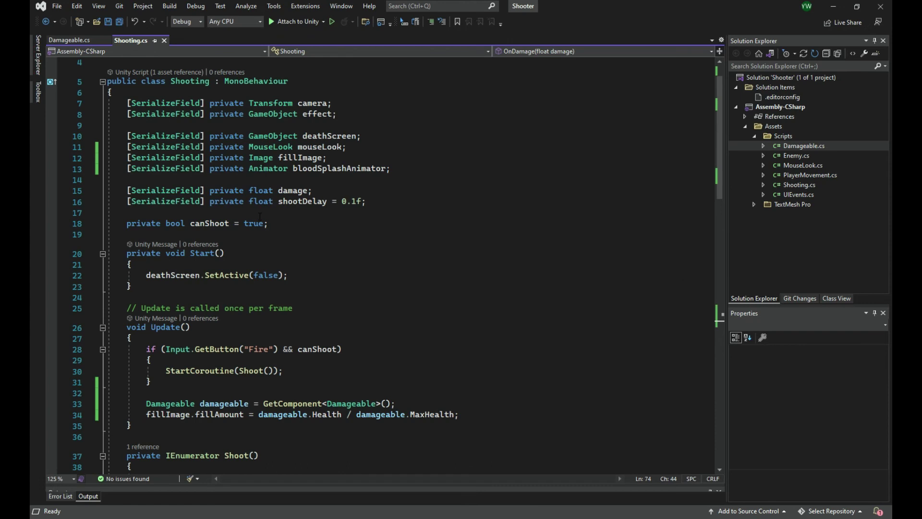
scroll(385, 264, up, 1)
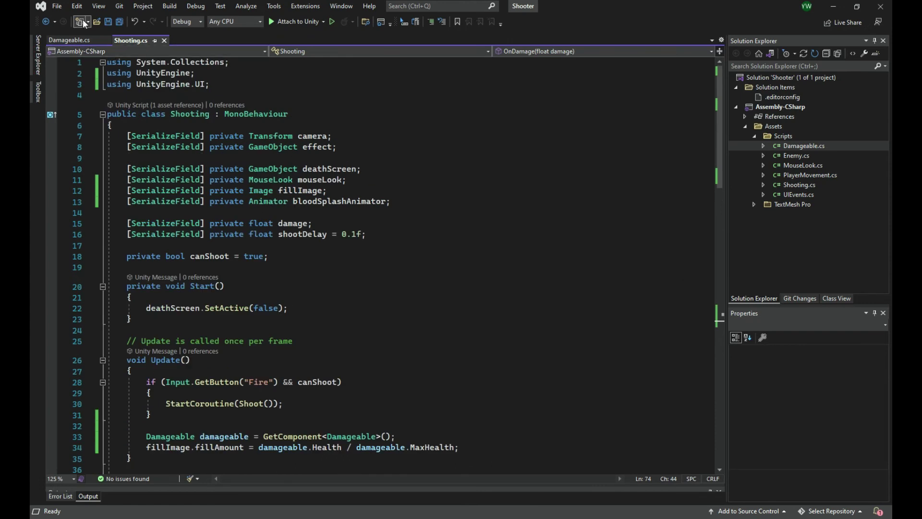
click(82, 41)
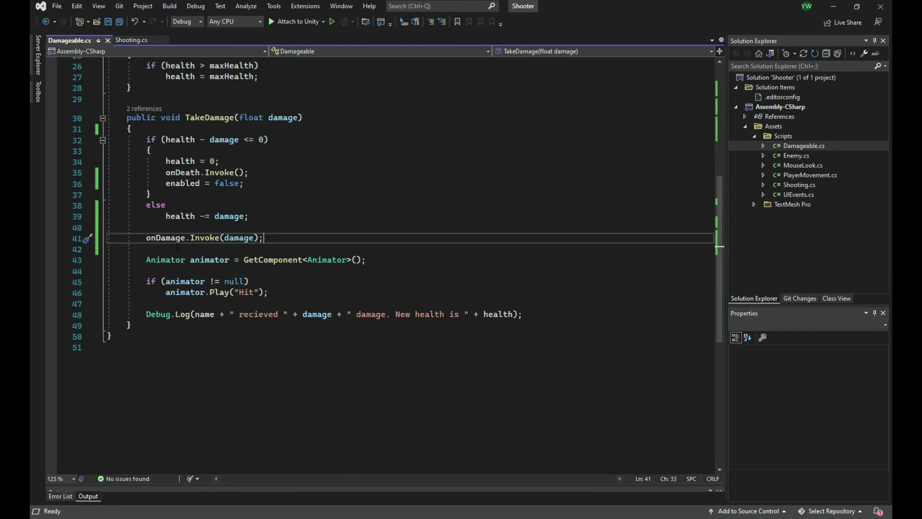
scroll(177, 247, up, 8)
click(213, 112)
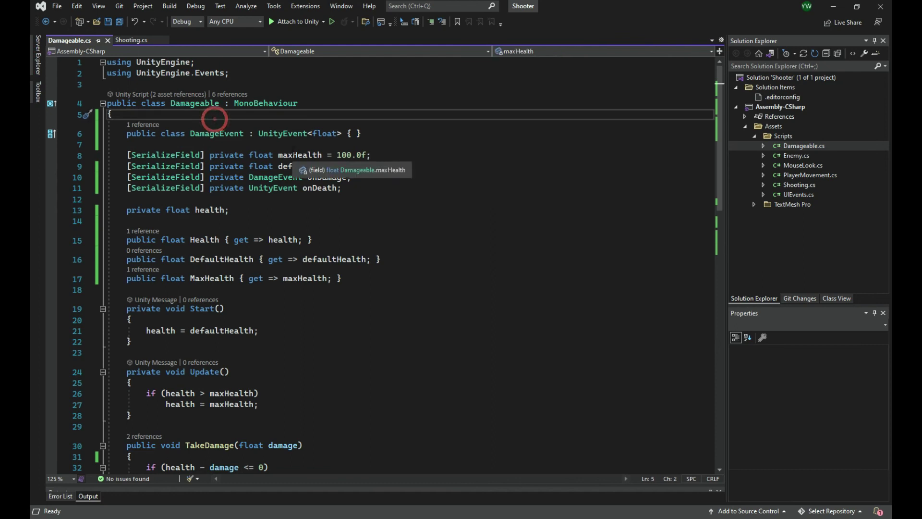
key(Return)
text([)
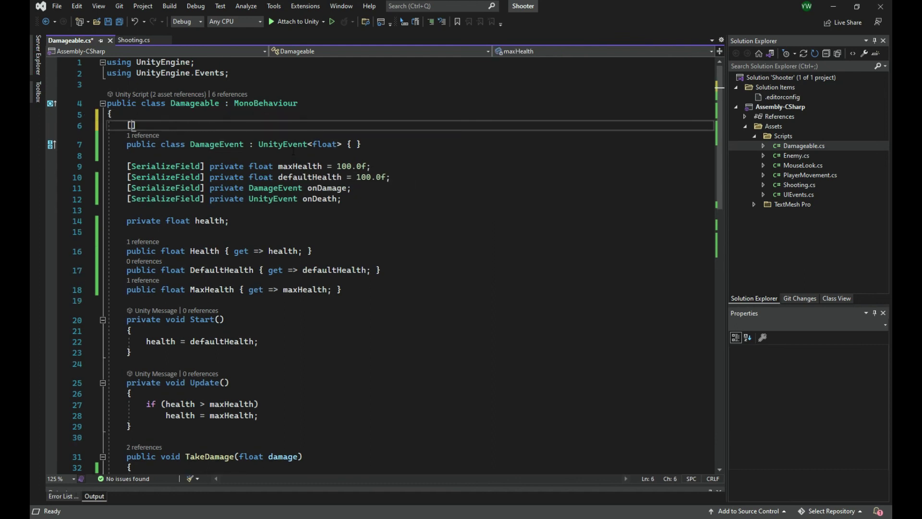
text(Se)
key(BackSpace)
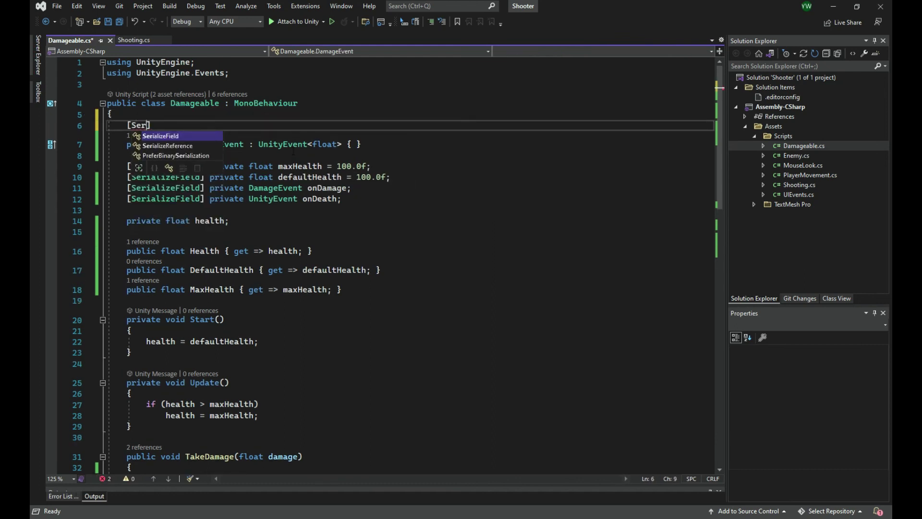
text(yst)
key(Tab)
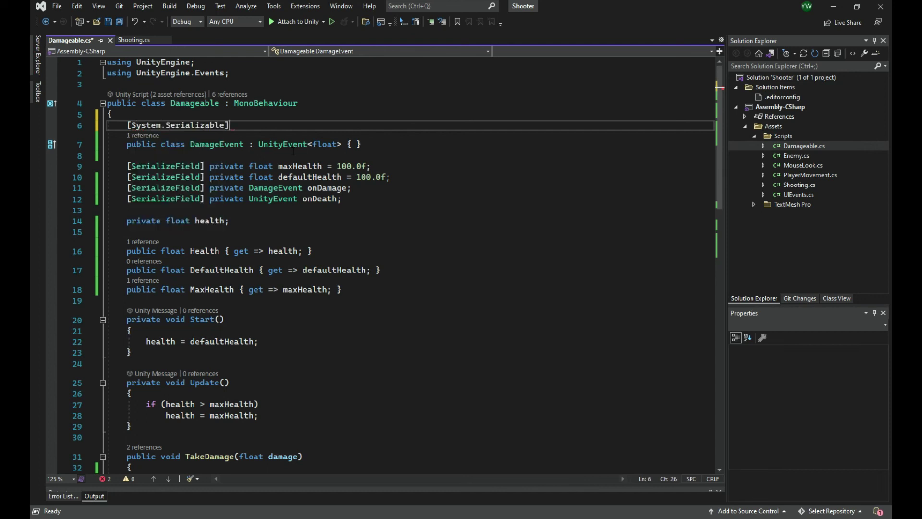
key(ctrl+s)
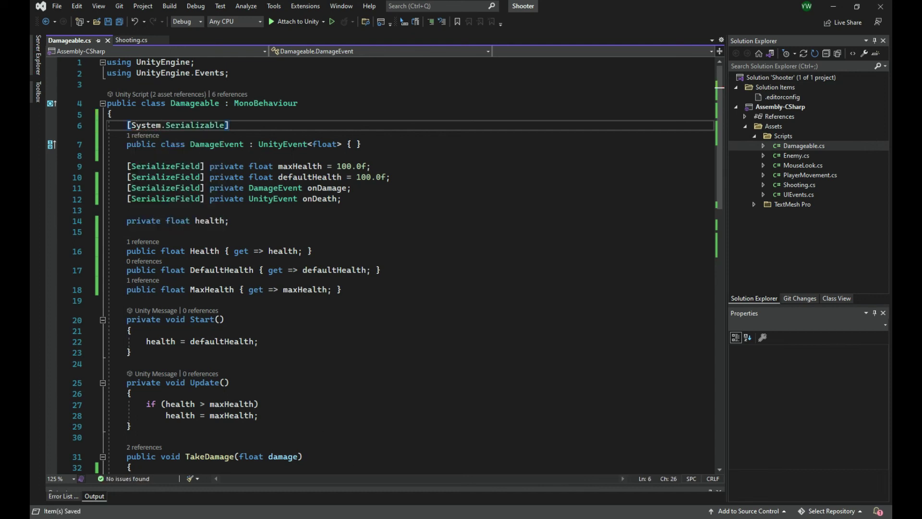
click(309, 388)
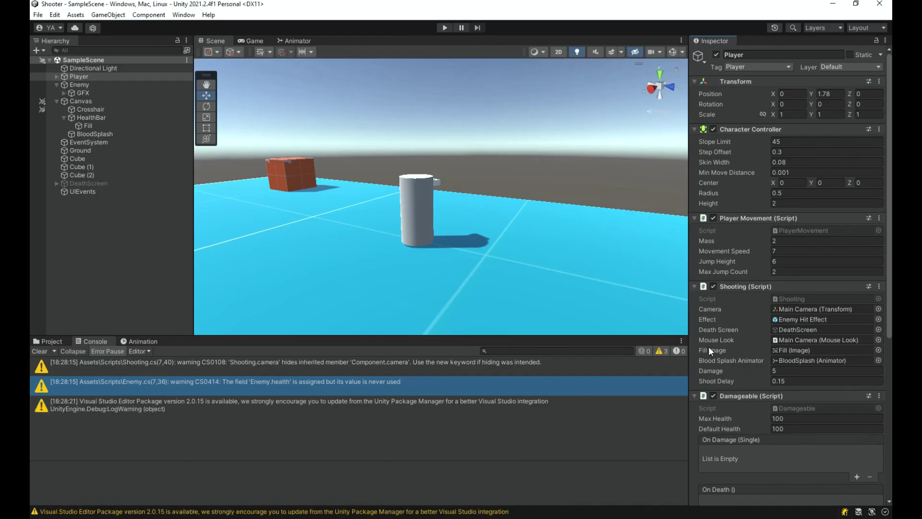
Add an On Death listener on the Player calling Shooting.OnDeath.
scroll(800, 346, down, 2)
scroll(768, 406, down, 2)
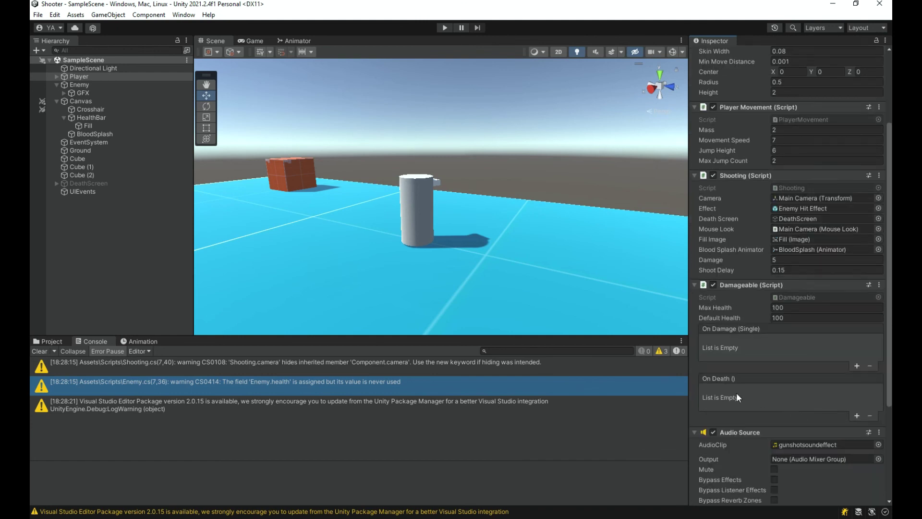
click(857, 416)
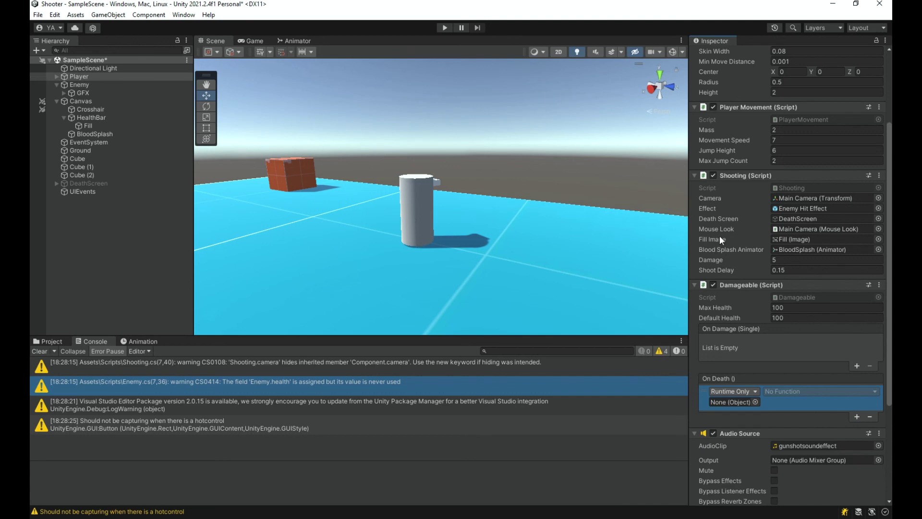
click(809, 391)
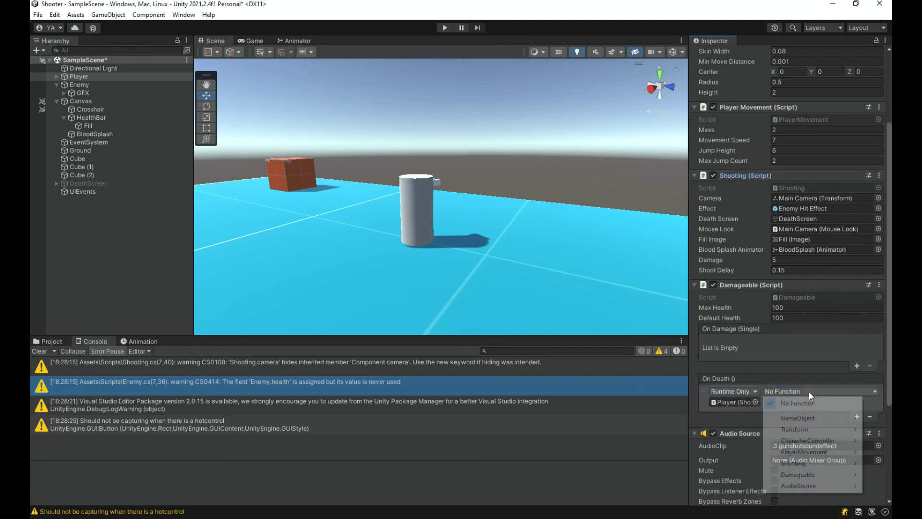
mouse_move(815, 454)
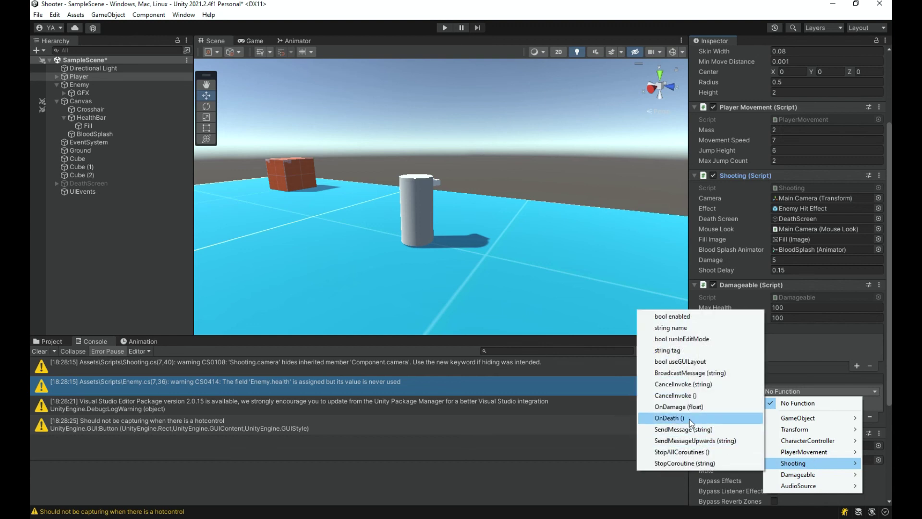
click(690, 419)
Add an On Damage listener with the Player calling Shooting.OnDamage, and save the scene.
click(857, 365)
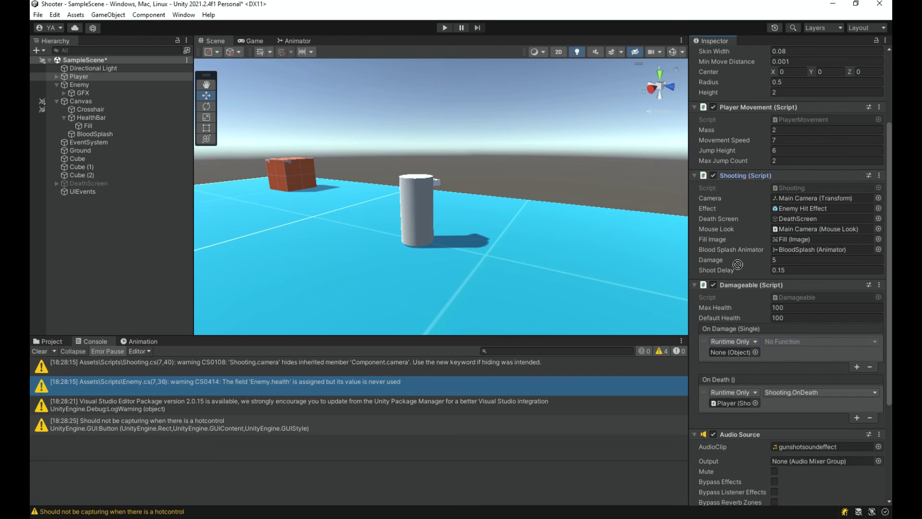
drag(748, 354, 748, 354)
click(780, 341)
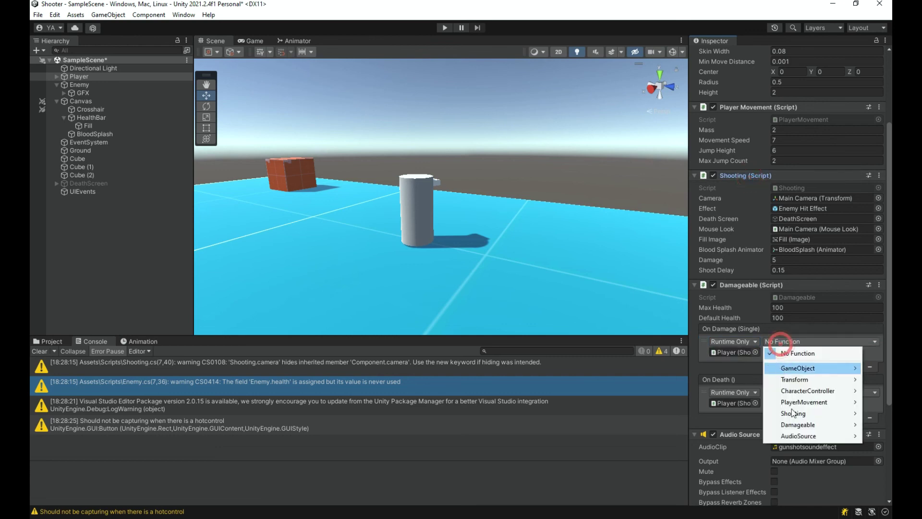
mouse_move(793, 415)
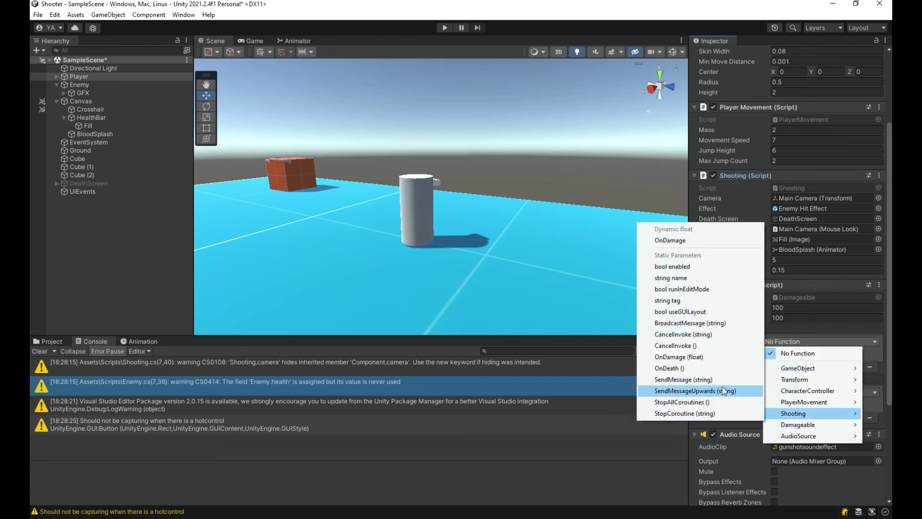
click(724, 358)
key(ctrl+s)
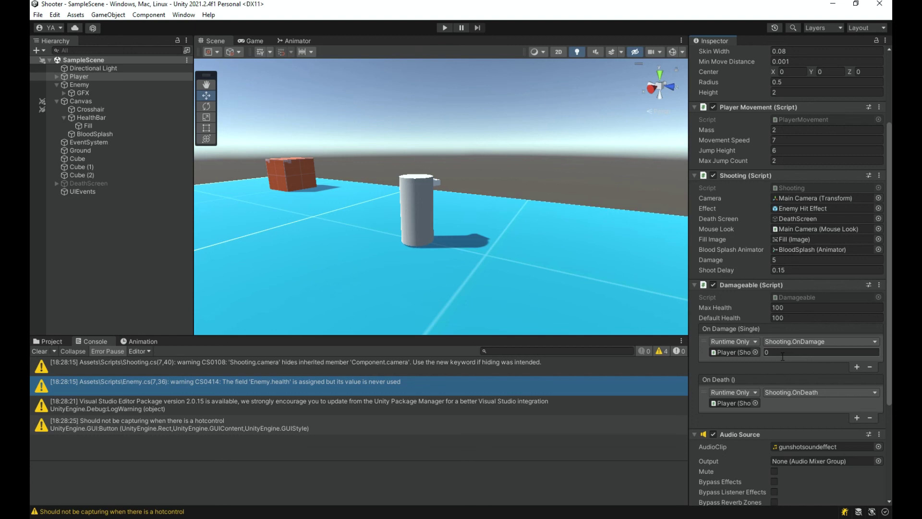
click(798, 367)
click(444, 27)
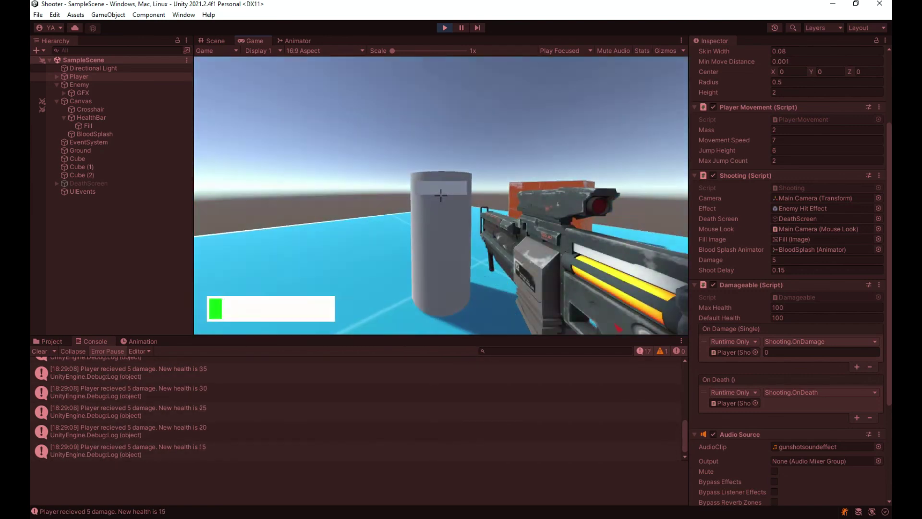
click(460, 233)
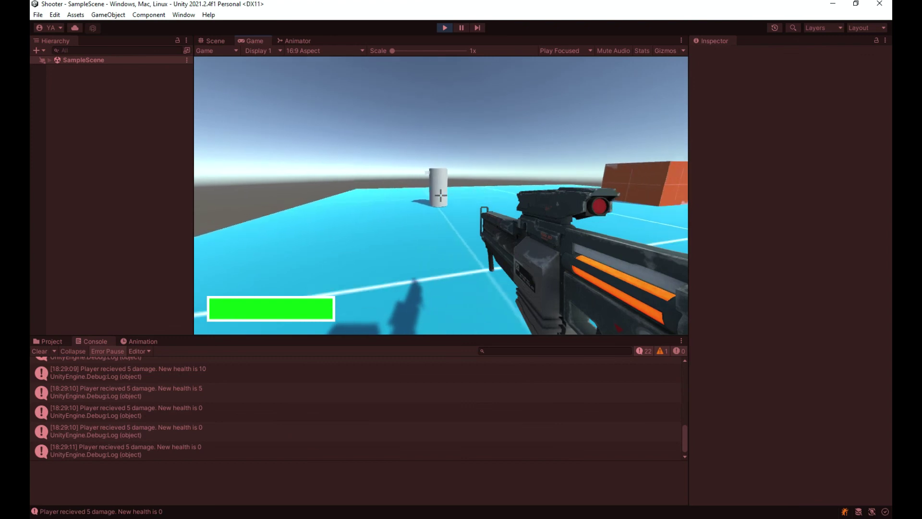
click(451, 27)
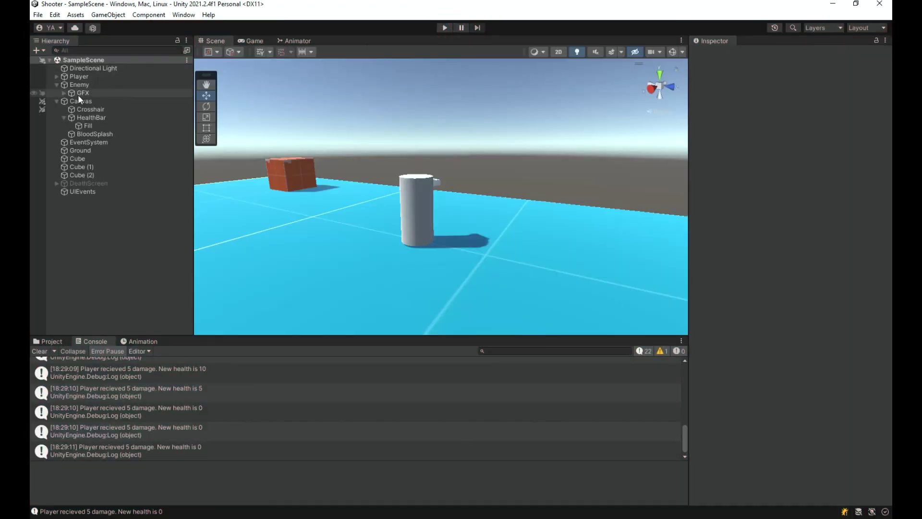
Set the Enemy's Damage to 10, play-test until Game Over, restart, then stop.
click(89, 86)
text(10)
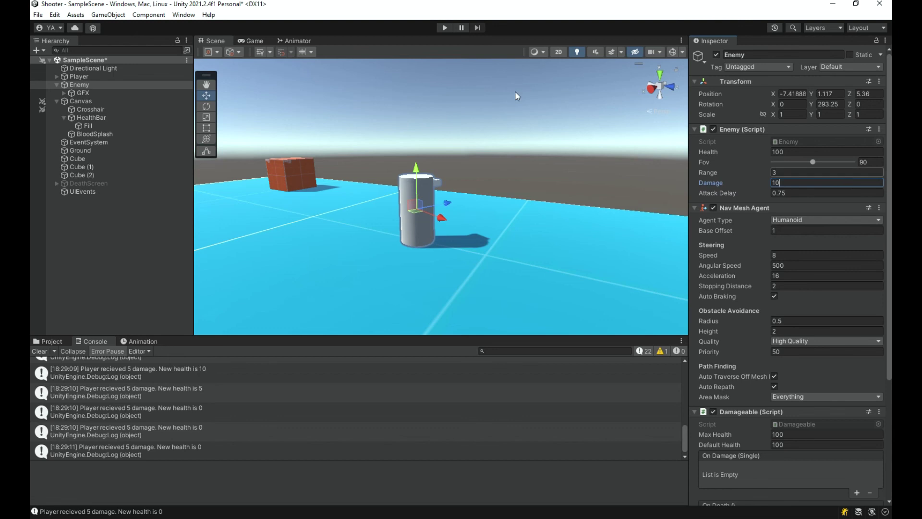
click(443, 25)
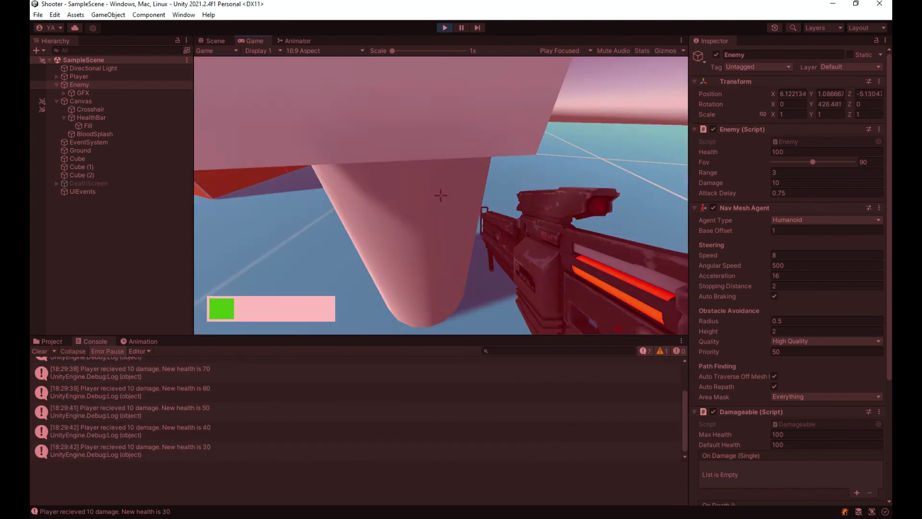
click(441, 216)
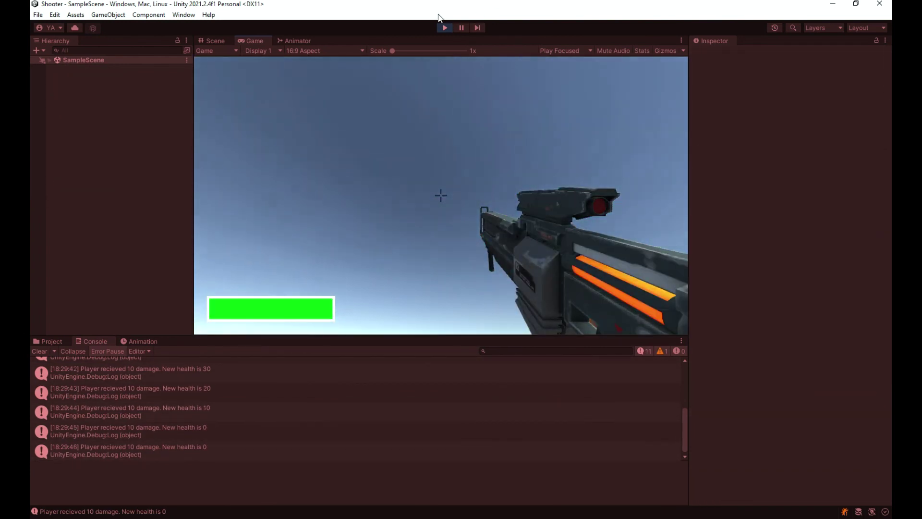
click(445, 27)
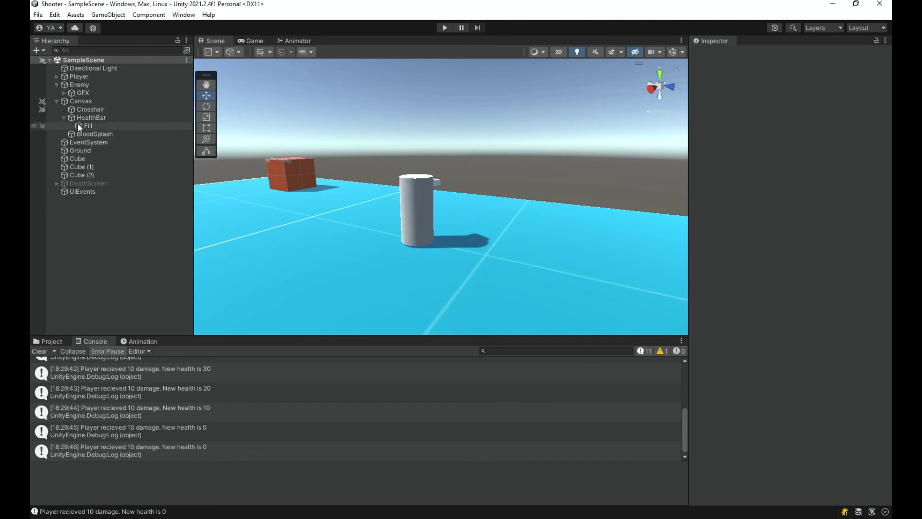
Set Enemy Stopping Distance to 3, then play-test shooting the enemy through Game Over and restart.
click(77, 125)
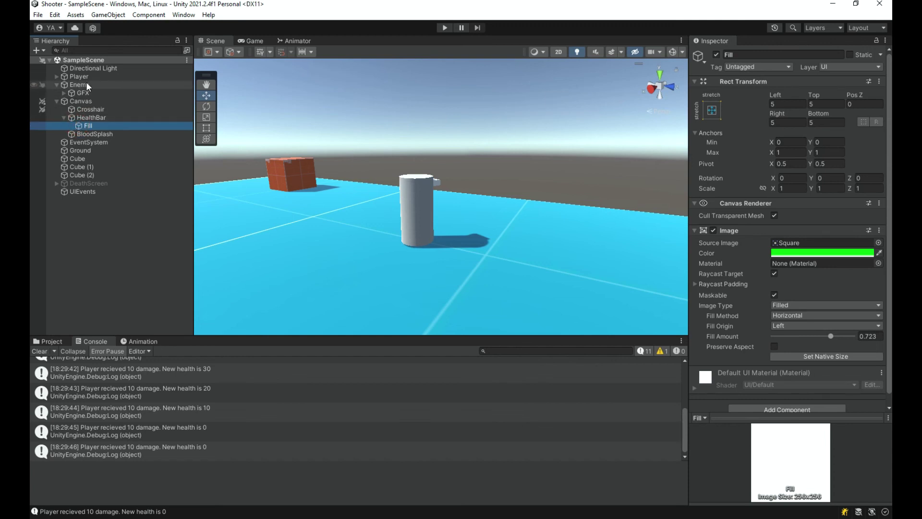
click(86, 83)
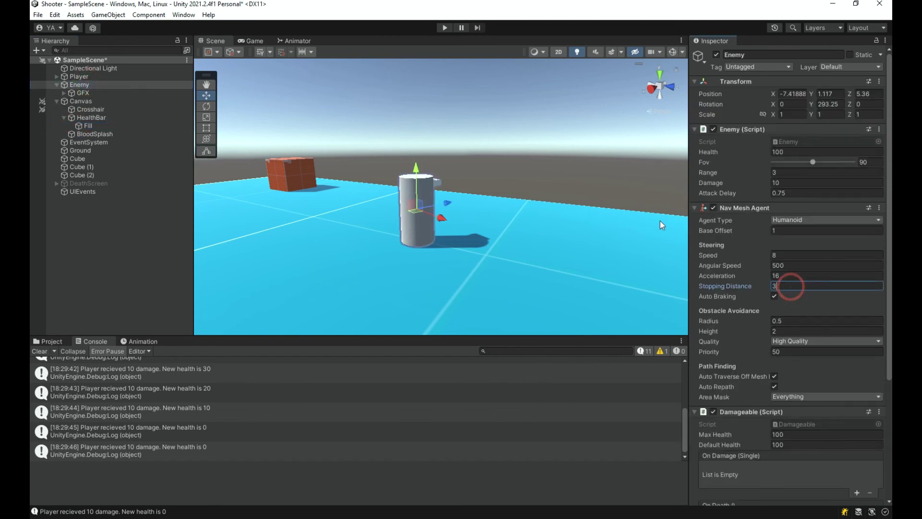
click(451, 27)
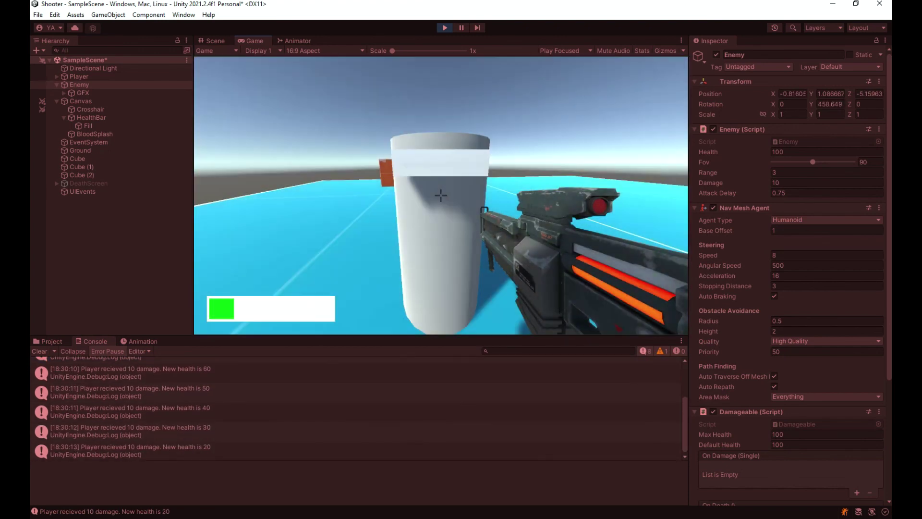
click(441, 195)
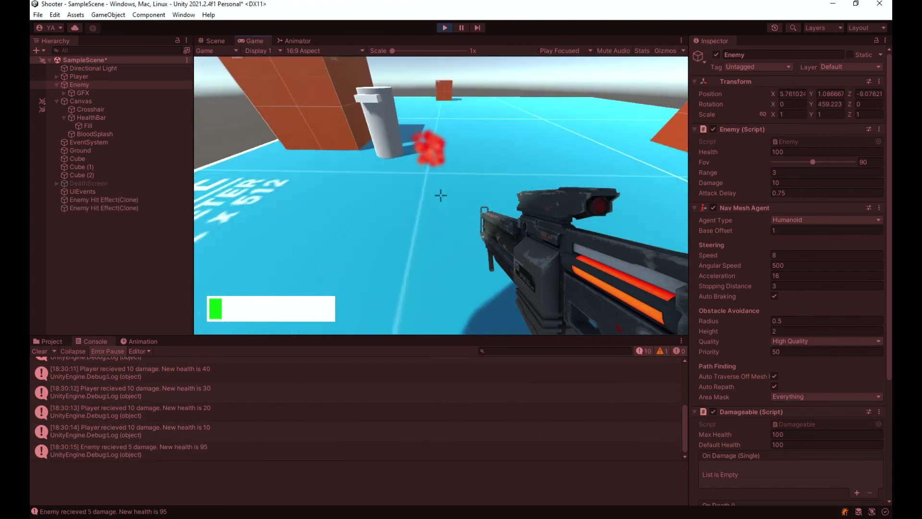
click(441, 194)
click(441, 195)
click(441, 194)
click(437, 226)
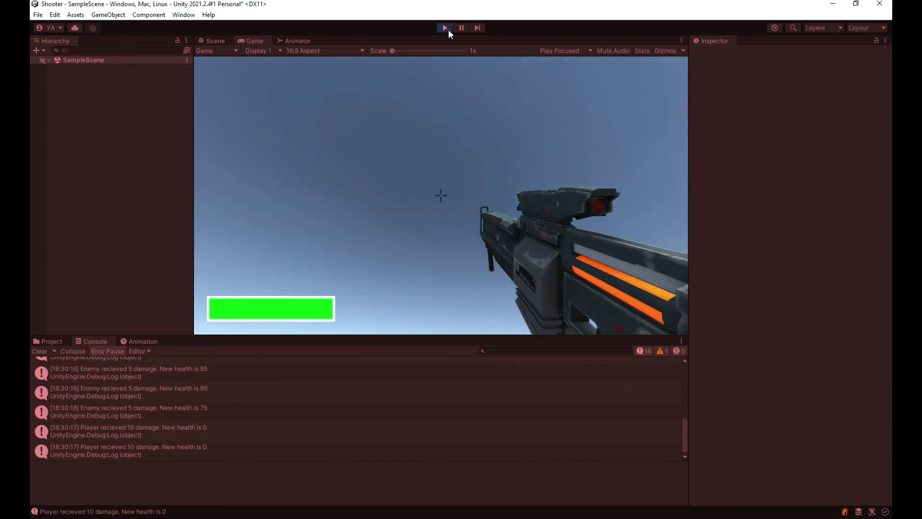
click(448, 27)
right_click(141, 185)
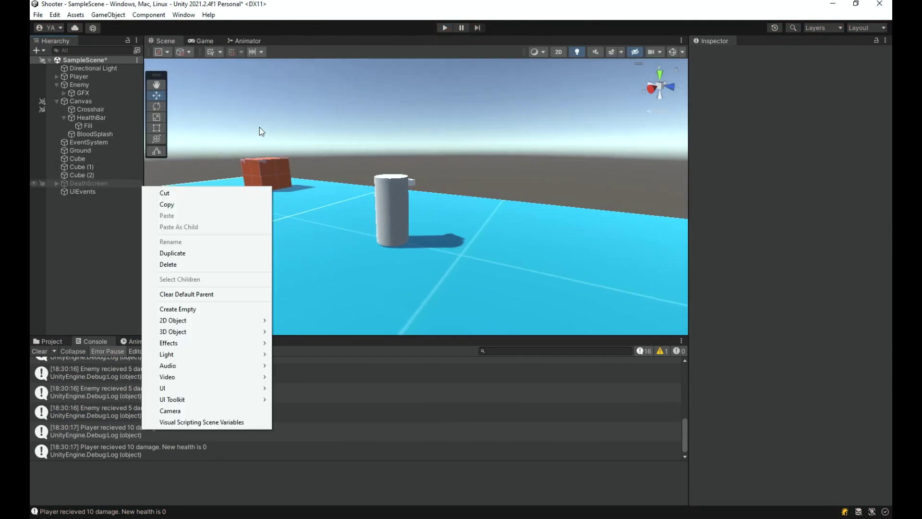
Widen the Hierarchy panel, then fly the Scene camera over to the red capsule enemy beside the orange cube.
click(310, 122)
drag(141, 170, 178, 166)
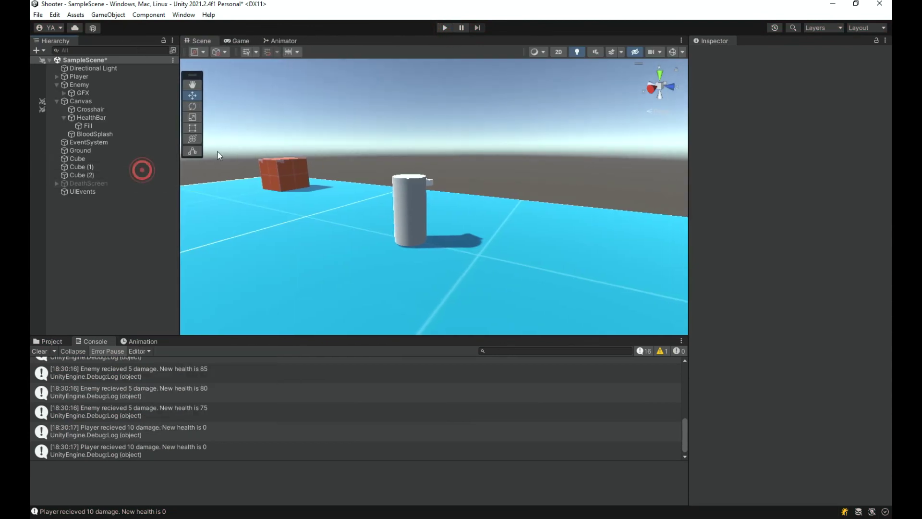
mouse_move(304, 237)
right_down()
mouse_move(820, 228)
mouse_move(349, 255)
mouse_move(648, 244)
mouse_move(68, 293)
right_up()
key(ctrl+s)
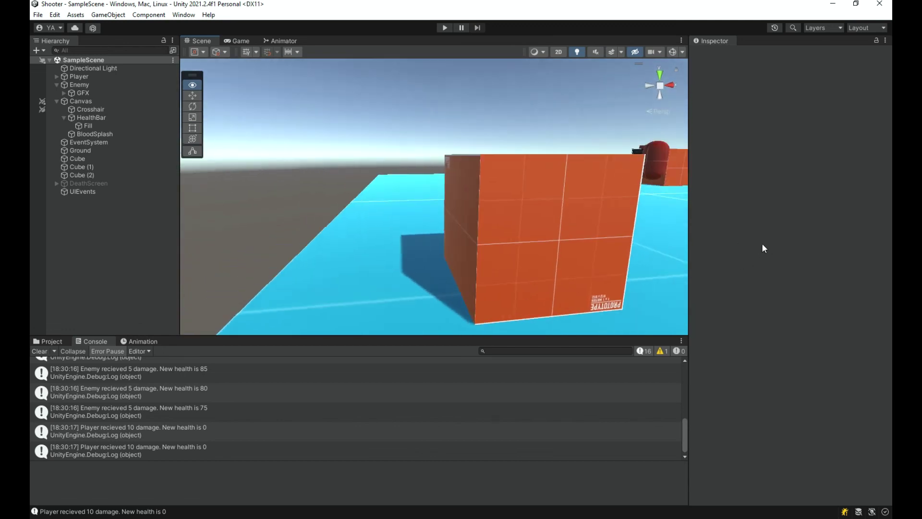
right_click(118, 218)
mouse_move(347, 191)
right_down()
mouse_move(326, 129)
mouse_move(202, 148)
right_up()
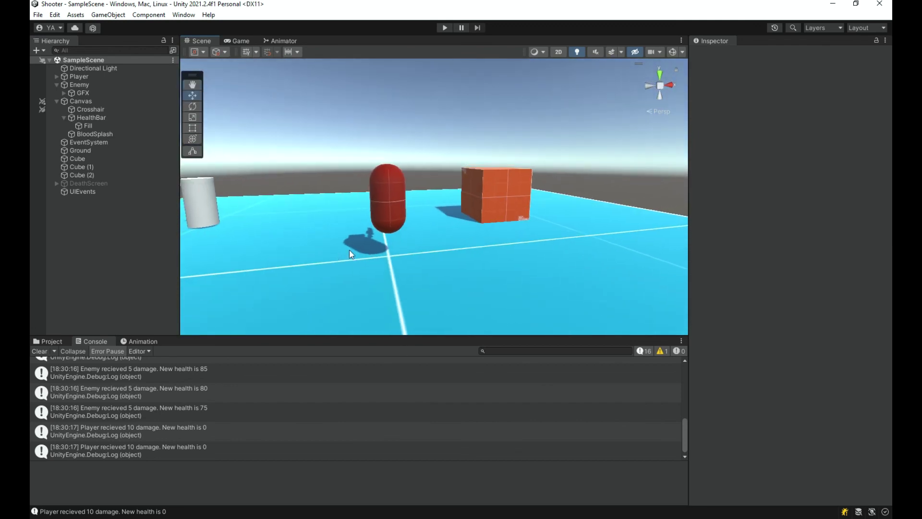